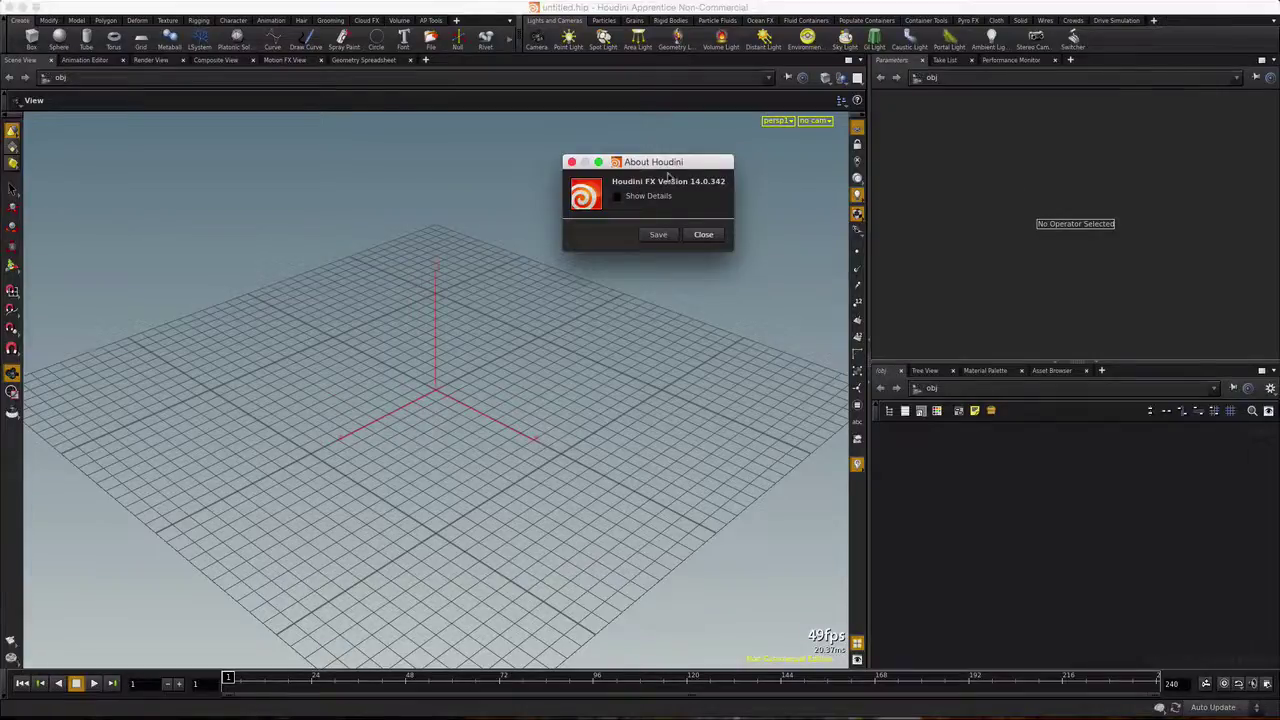
# Move aside and close the About Houdini window for version 14.0.342
pyautogui.moveTo(693, 167); pyautogui.dragTo(718, 175)
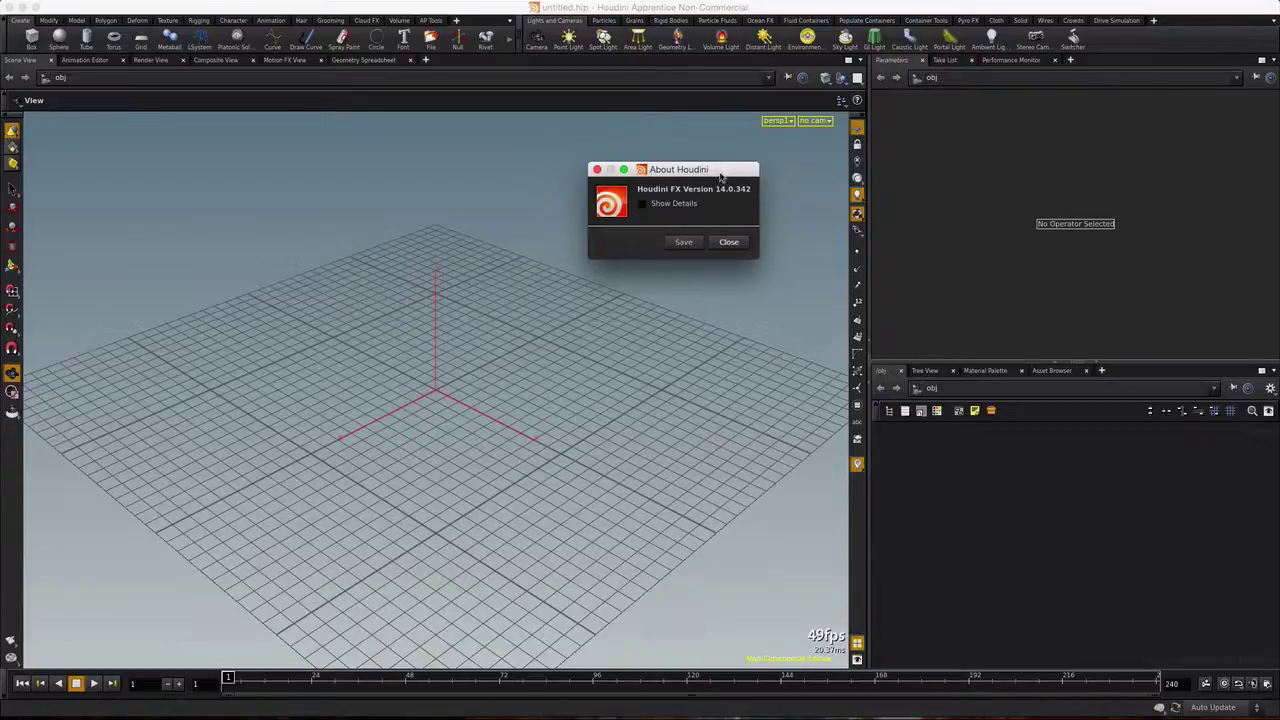
pyautogui.click(729, 243)
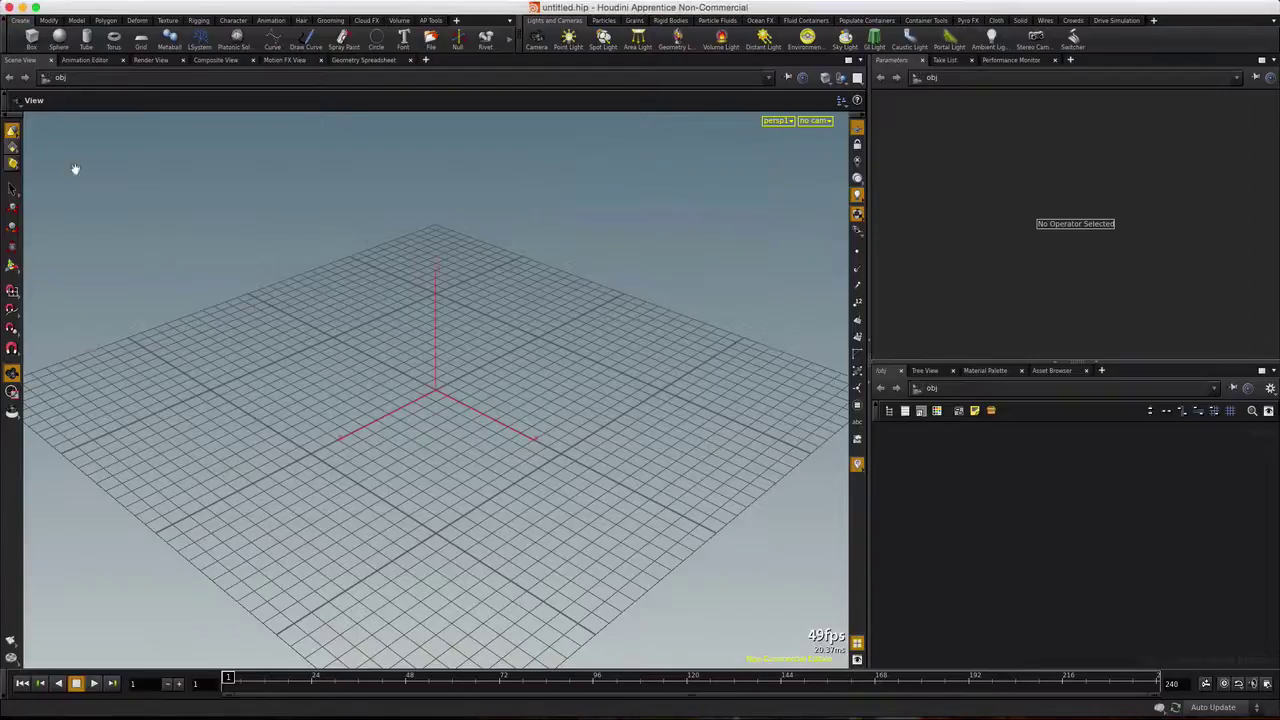
# Add a sphere object and rename it star_sphere
pyautogui.click(59, 38)
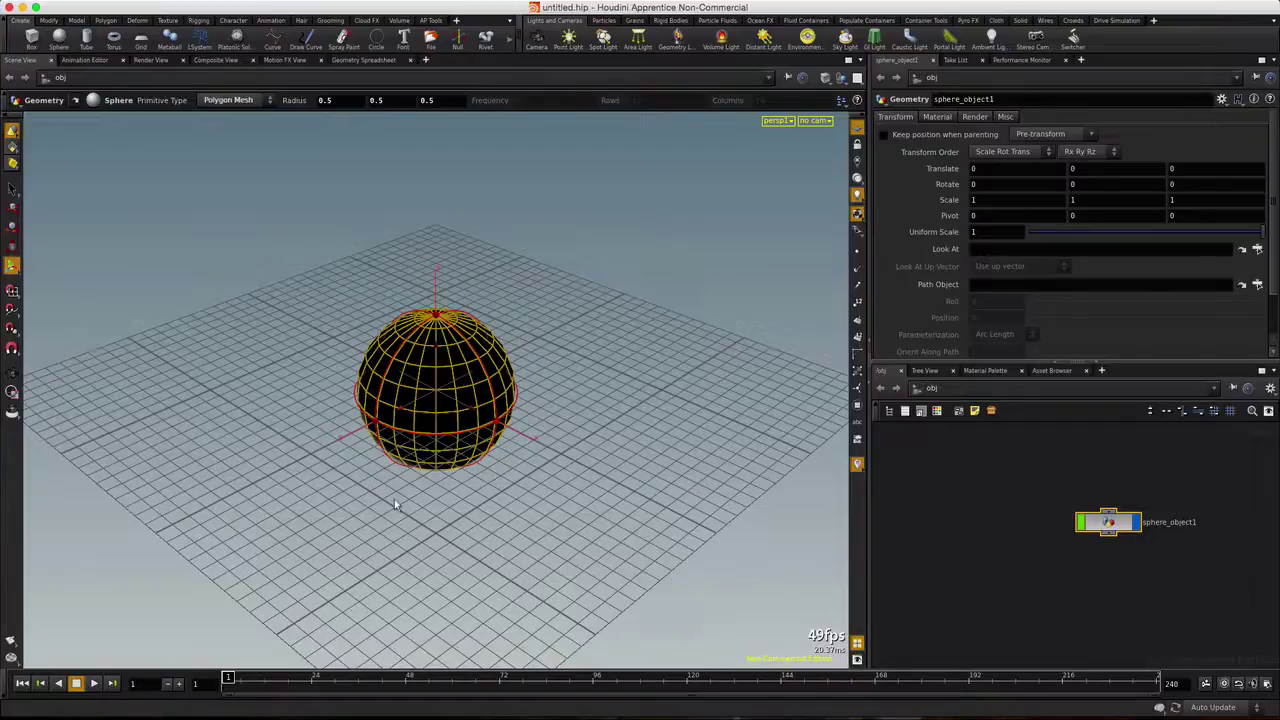
pyautogui.doubleClick(1160, 521)
pyautogui.press('super+a')
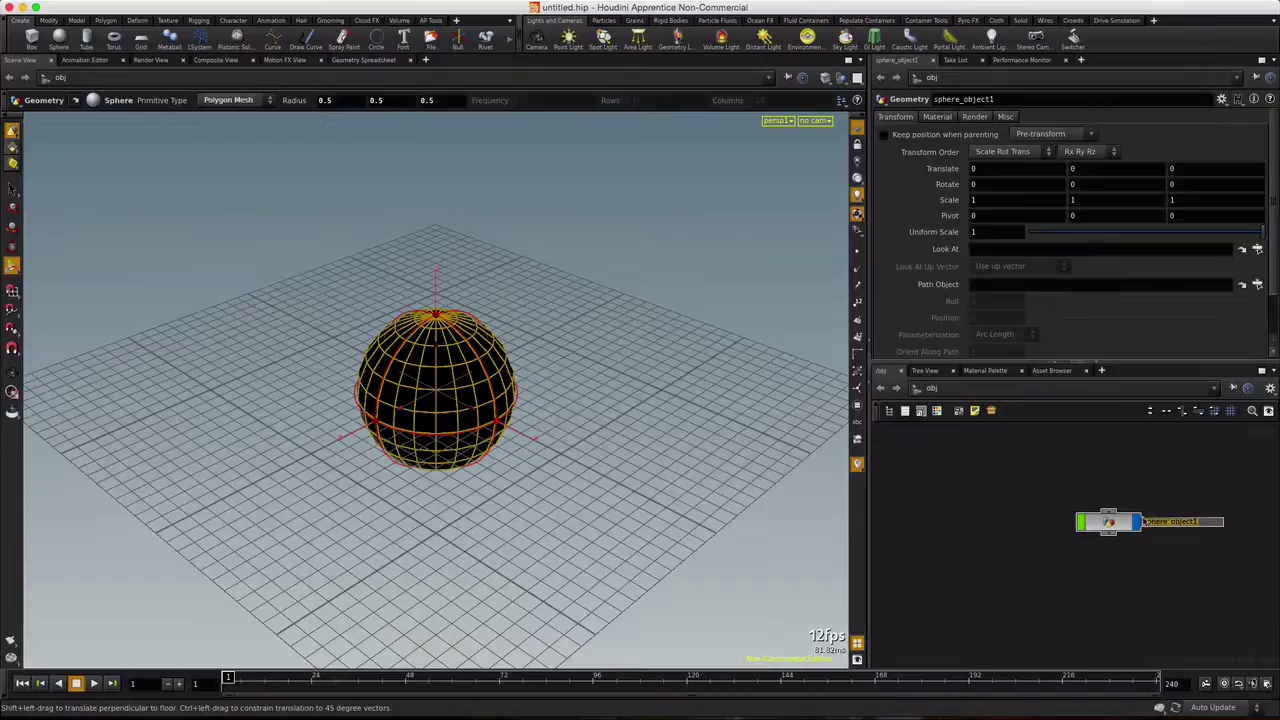
pyautogui.press('BackSpace')
pyautogui.write('star_sphere')
pyautogui.press('Return')
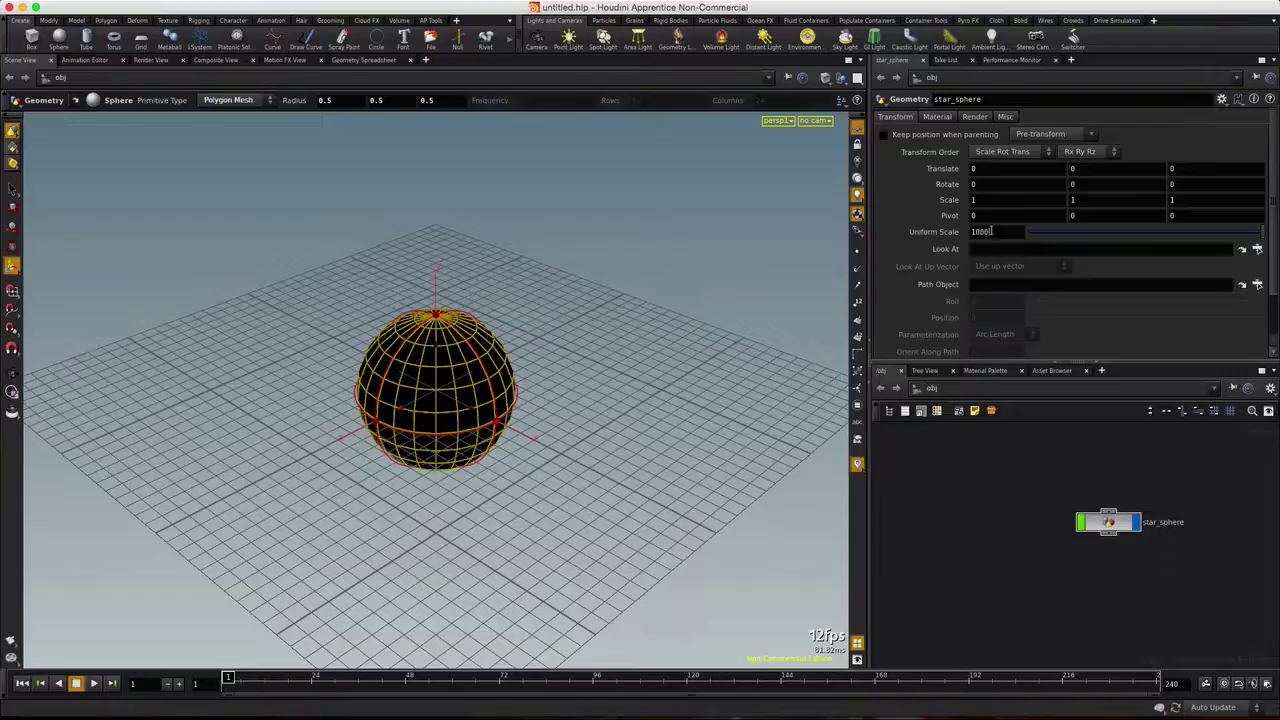
# Set Uniform Scale to 1000, frame the sphere, and show it as wireframe with points
pyautogui.press('Return')
pyautogui.press('Escape')
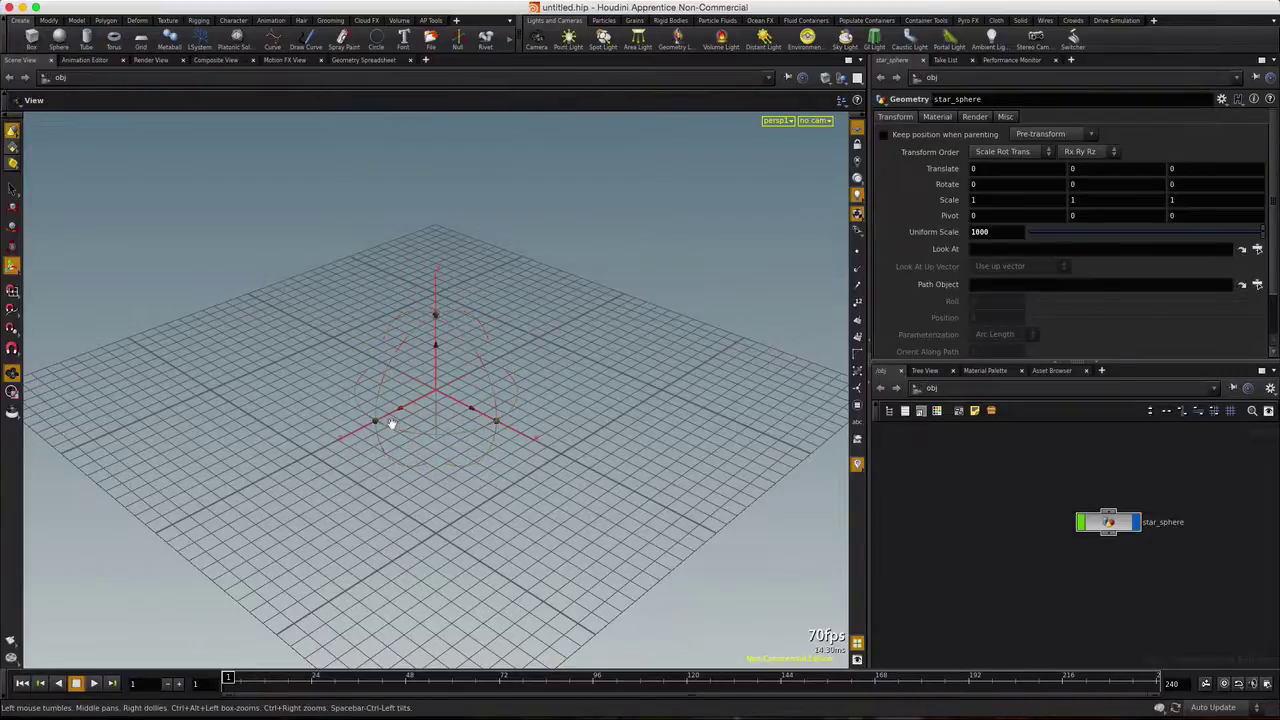
pyautogui.press('g')
pyautogui.press('Return')
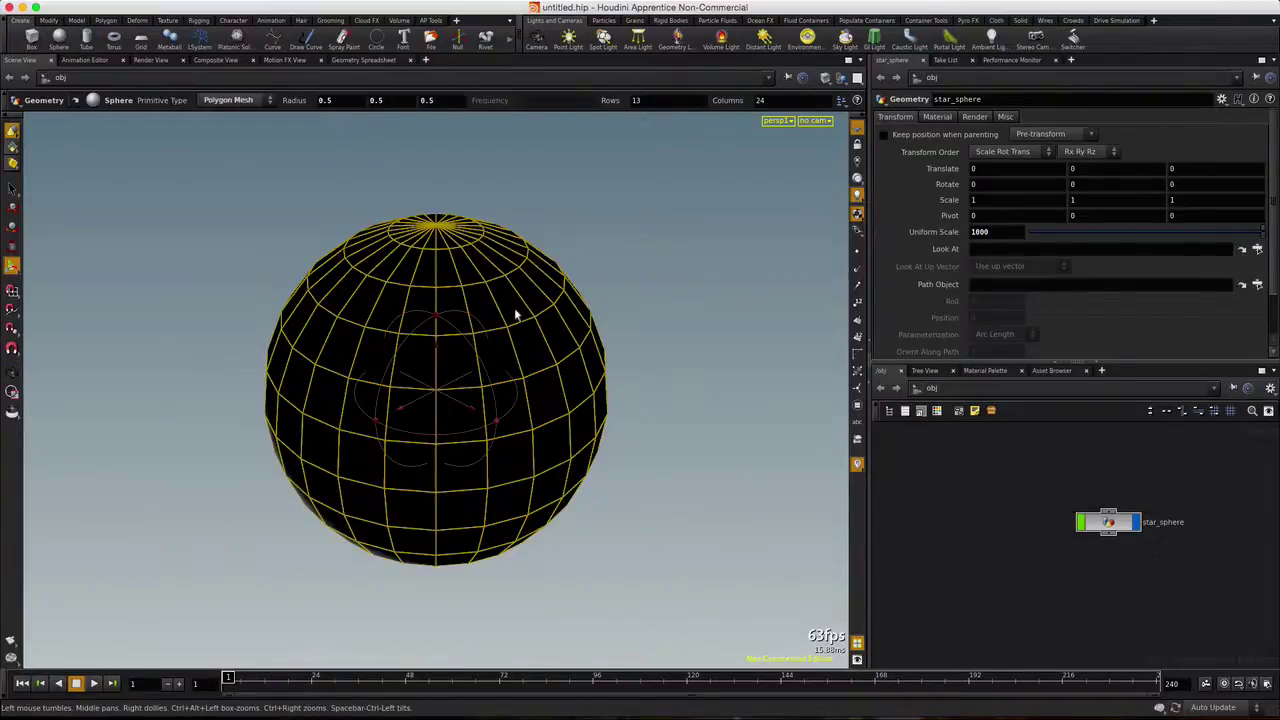
pyautogui.press('w')
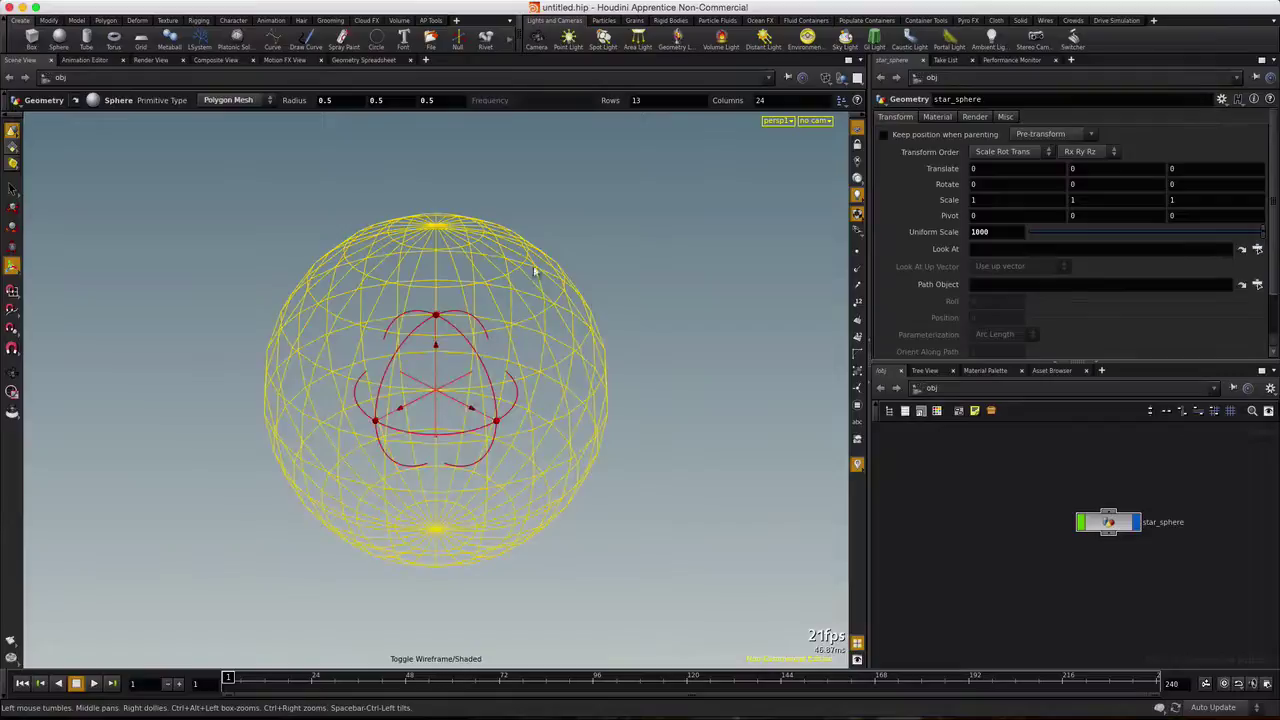
pyautogui.click(858, 253)
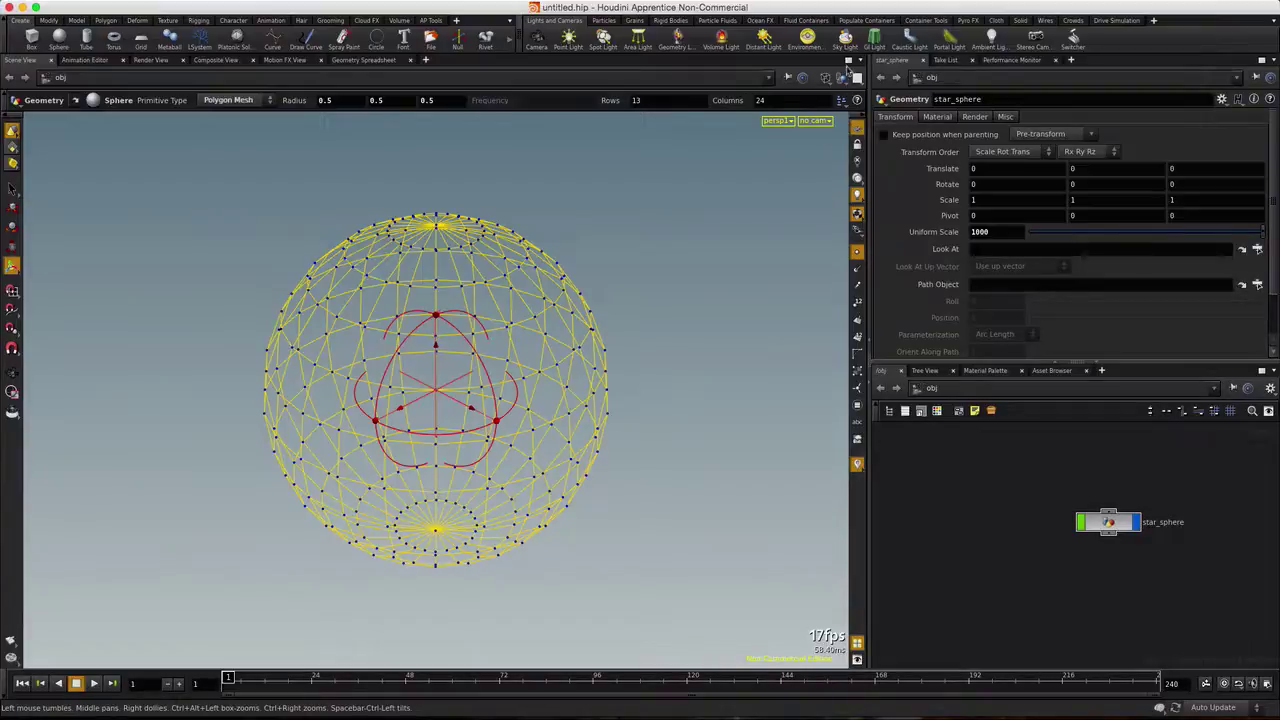
# Split the viewport left/right and make the right pane a Composite View
pyautogui.click(860, 60)
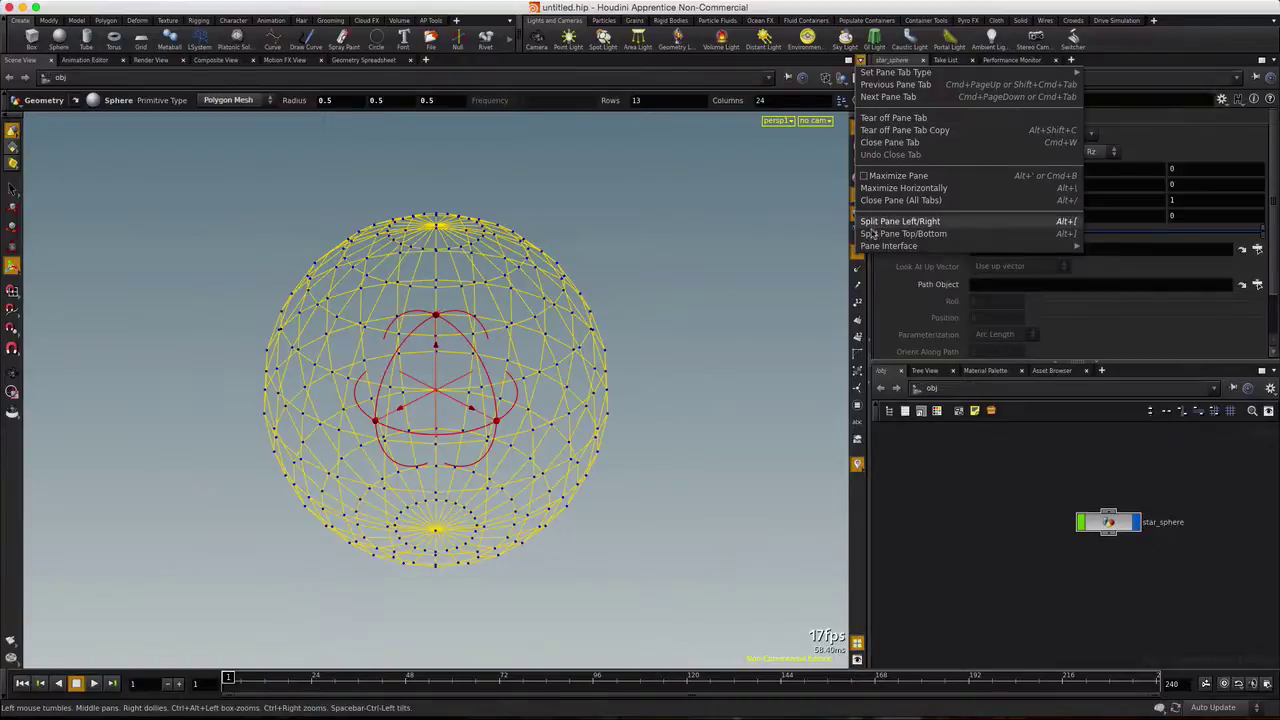
pyautogui.click(875, 224)
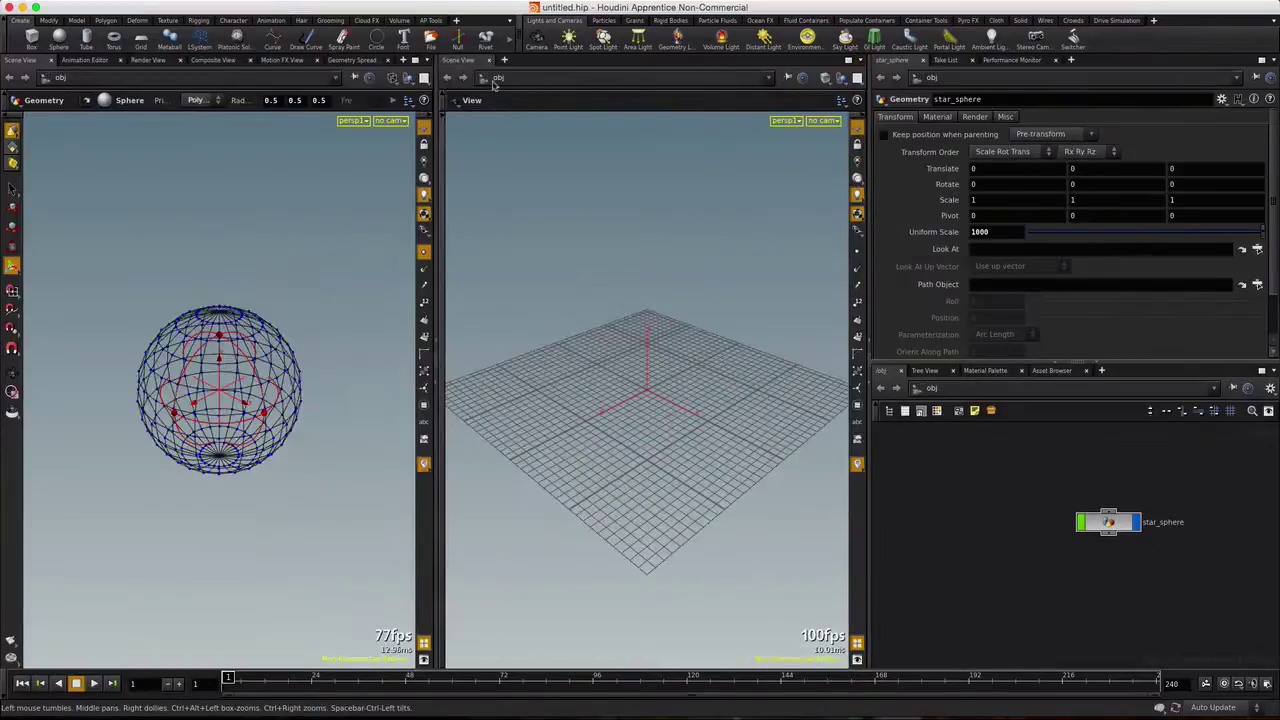
pyautogui.click(458, 62)
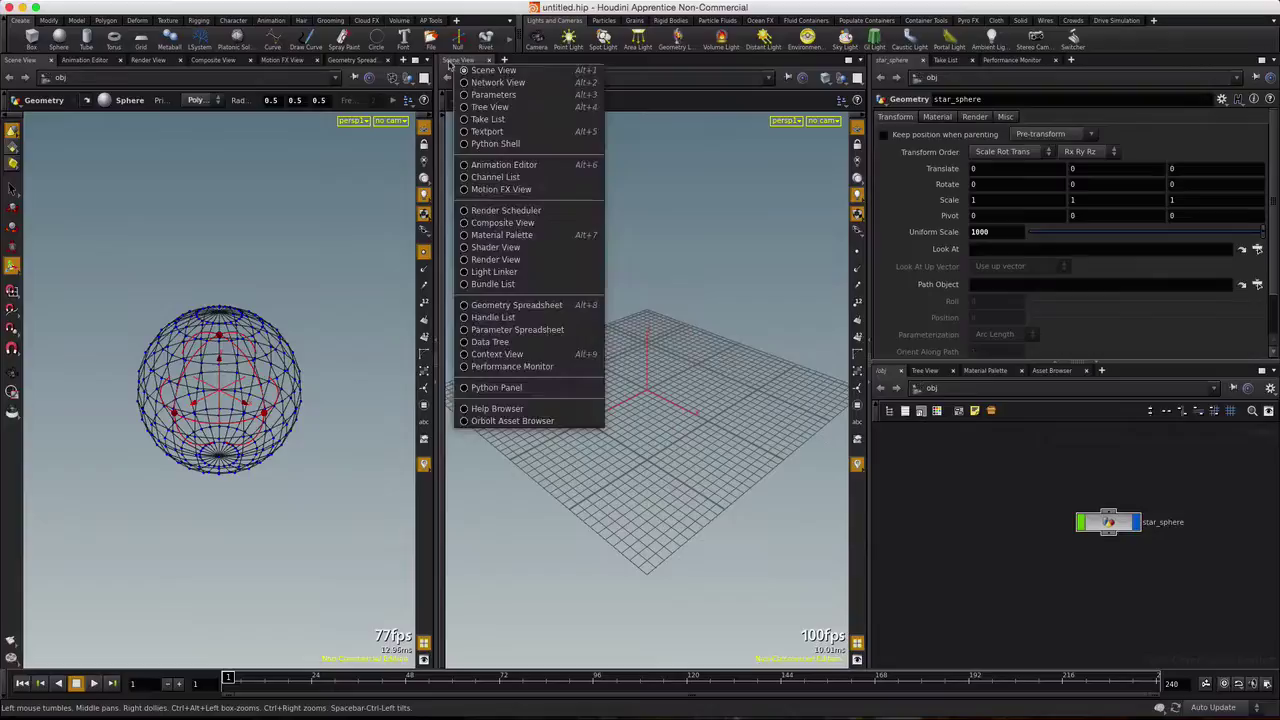
pyautogui.click(468, 222)
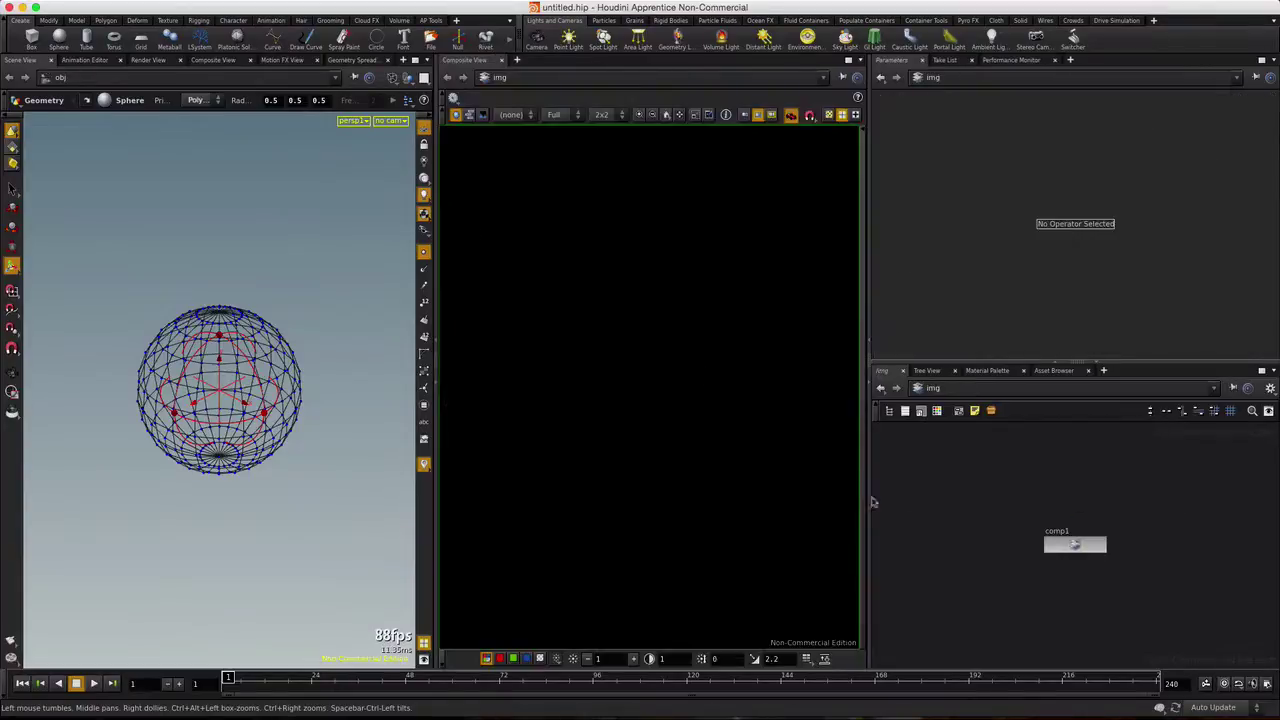
# Rename comp1 to star_noise and go inside it
pyautogui.doubleClick(1060, 531)
pyautogui.write('star_noise')
pyautogui.press('Return')
pyautogui.doubleClick(1076, 546)
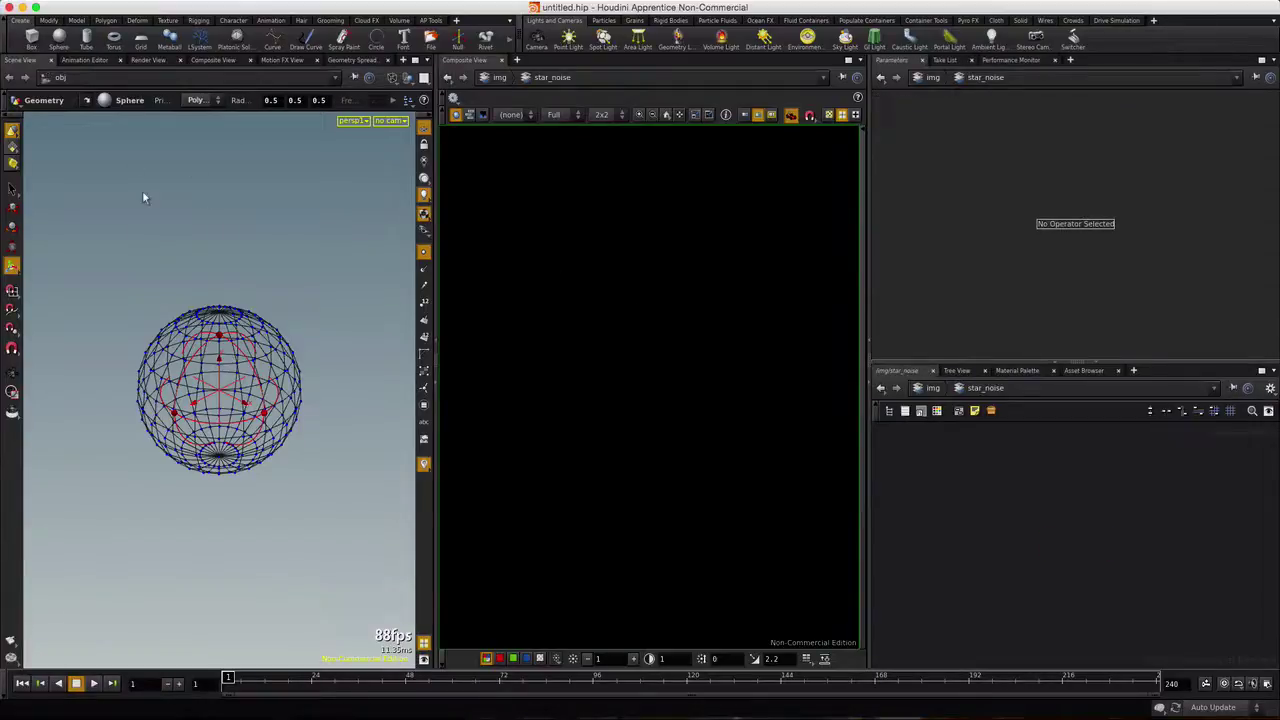
# Set the Compositing Settings resolution to 1024 x 1024 and accept
pyautogui.click(180, 1)
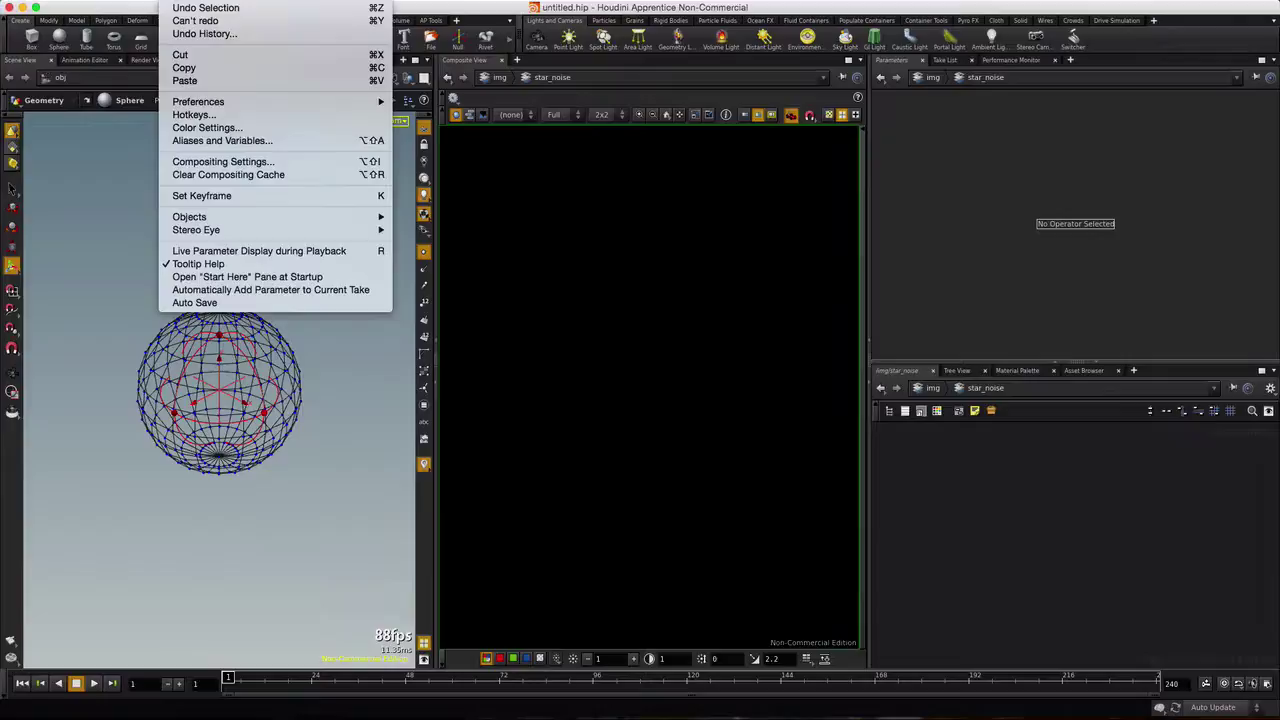
pyautogui.click(218, 163)
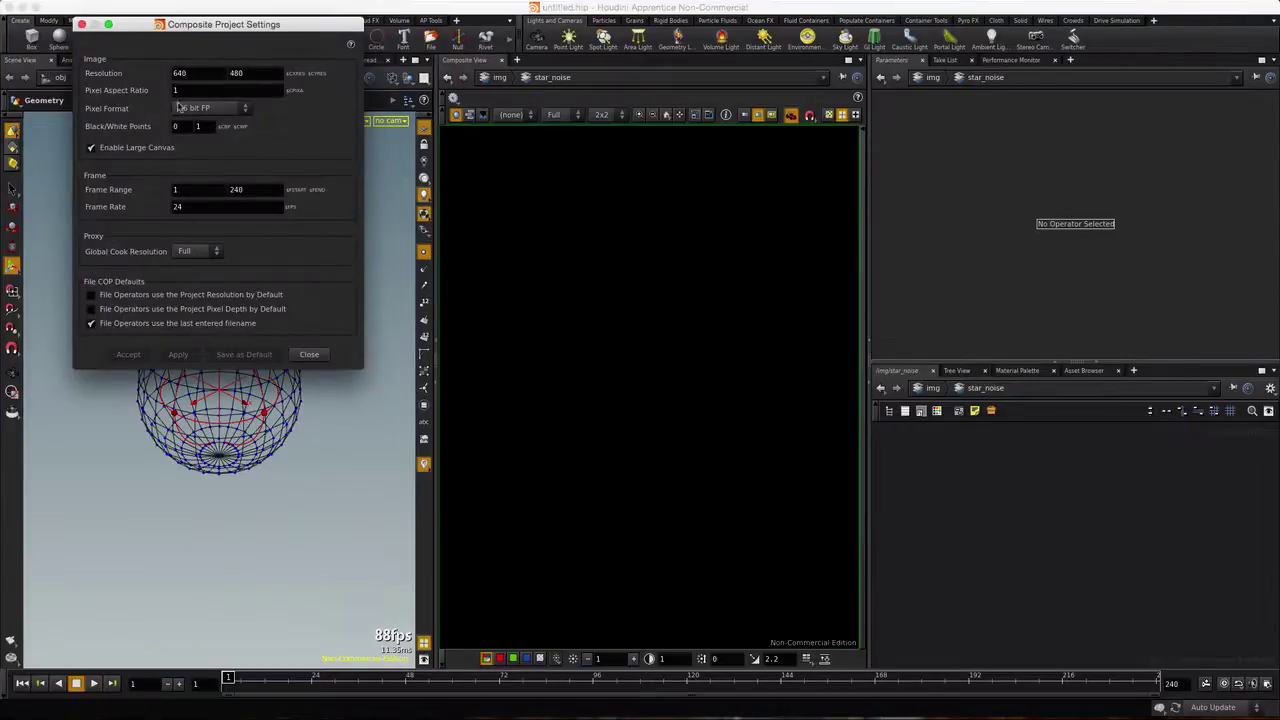
pyautogui.doubleClick(192, 75)
pyautogui.write('1024')
pyautogui.press('Tab')
pyautogui.write('12')
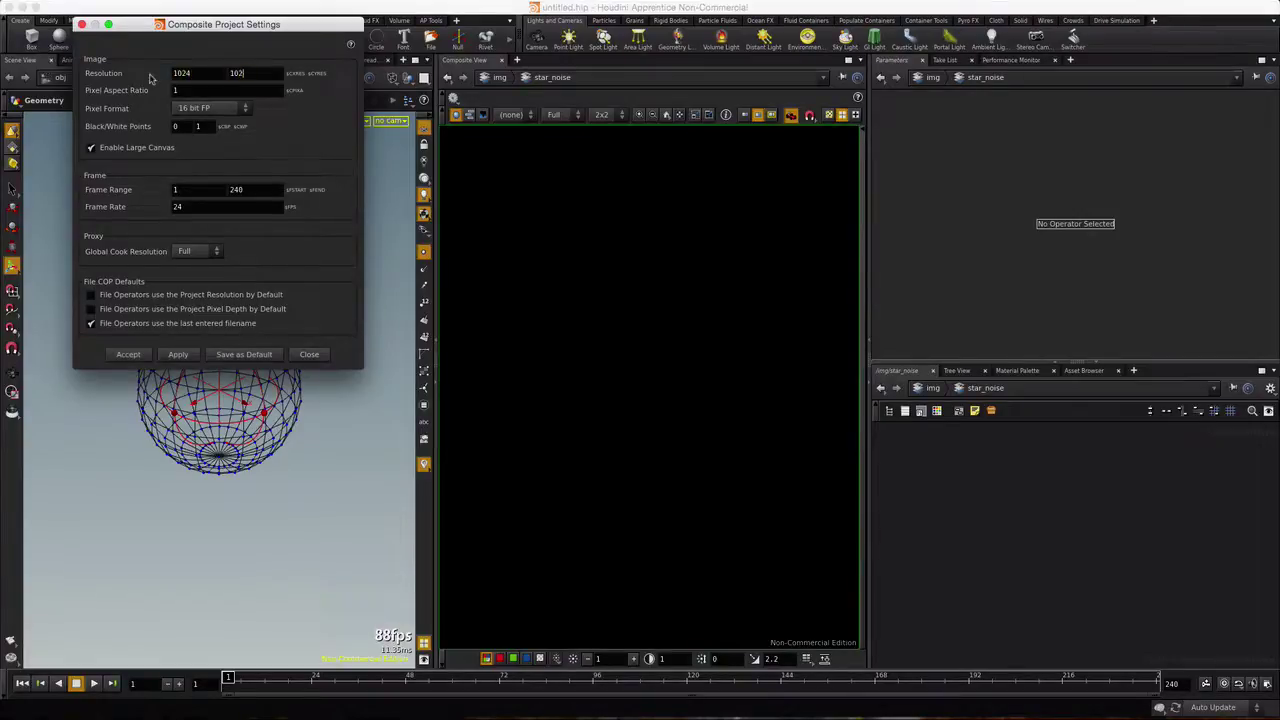
pyautogui.click(128, 355)
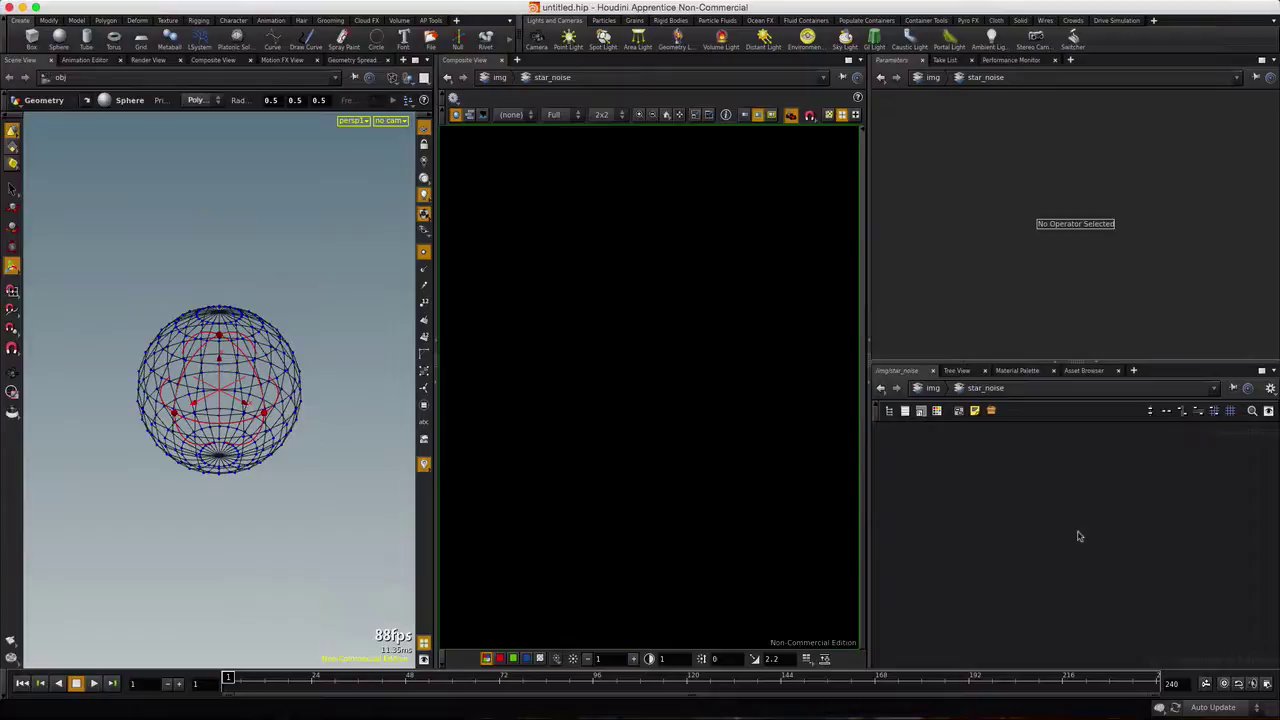
# Add a VOP COP2 Generator node inside star_noise
pyautogui.press('Tab')
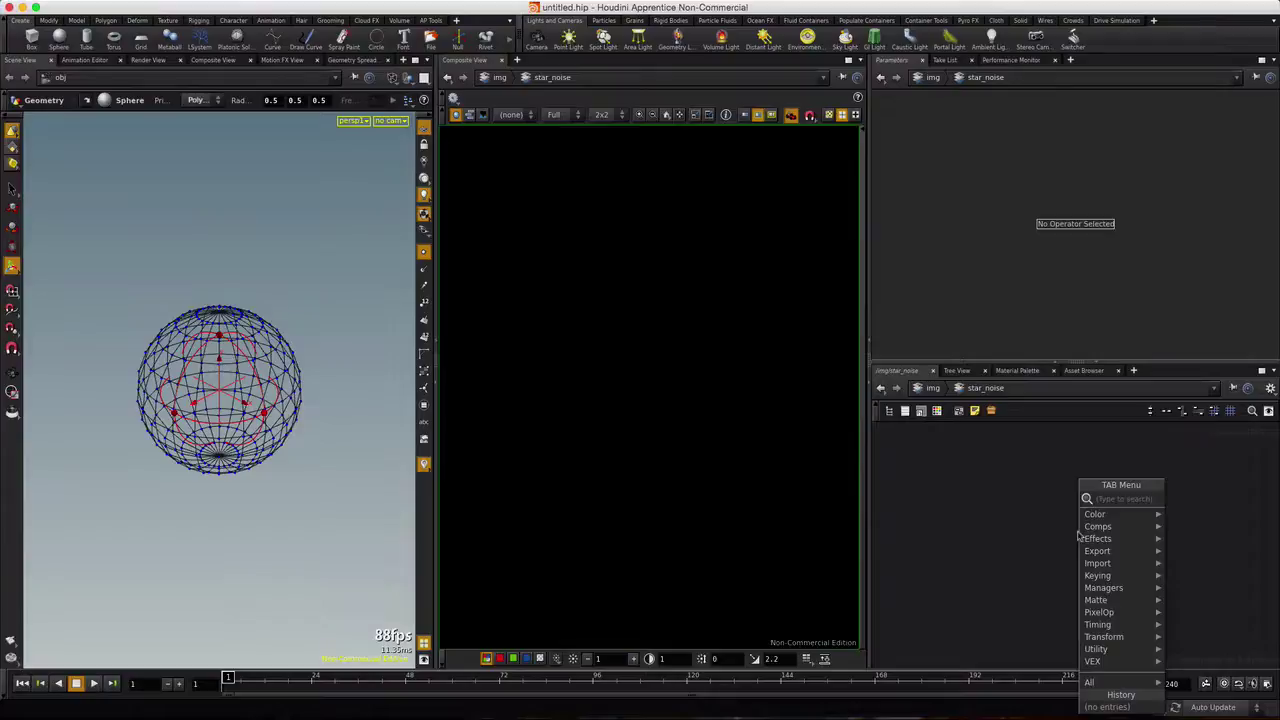
pyautogui.write('gen')
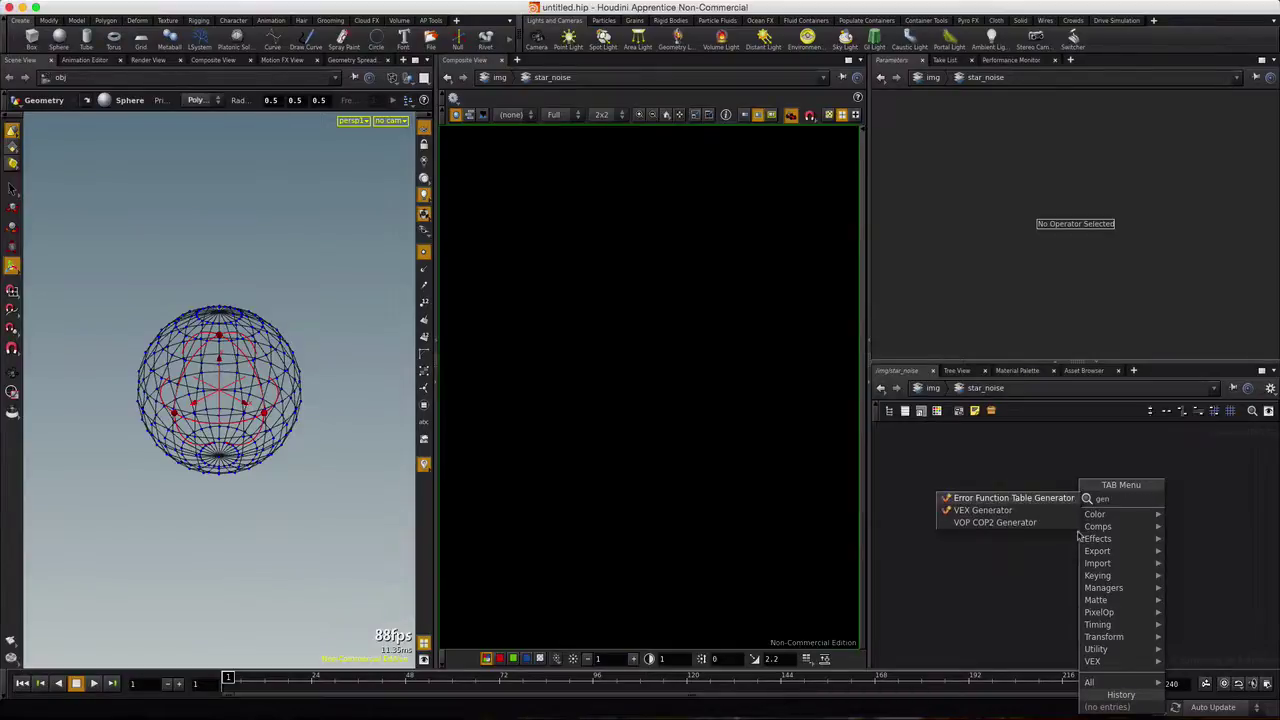
pyautogui.click(986, 525)
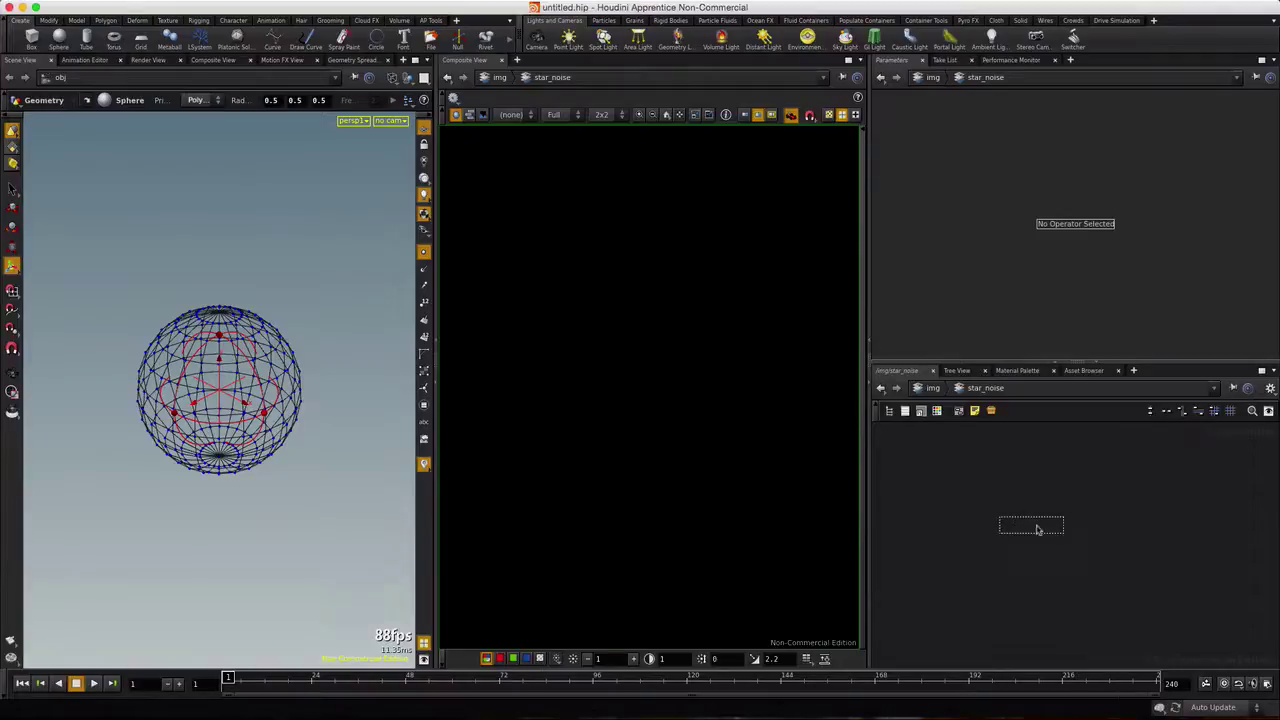
pyautogui.click(1094, 526)
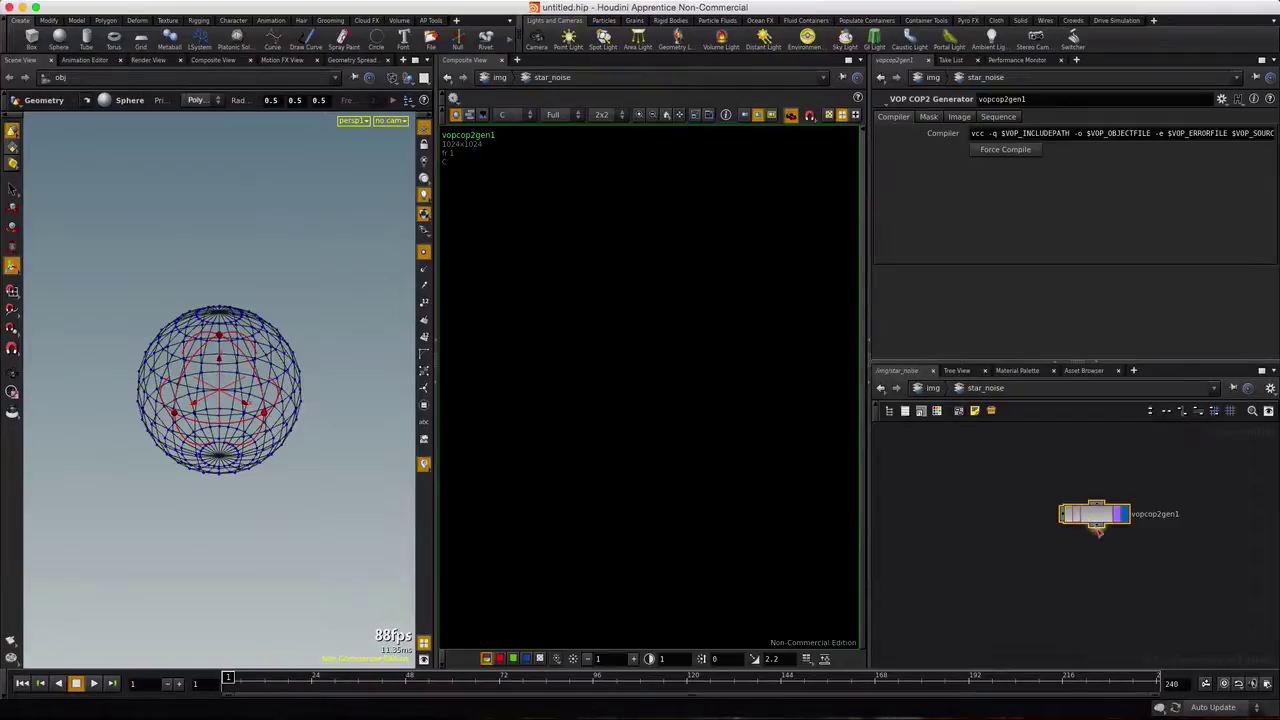
# Add a Null named OUT_IMAGE below vopcop2gen1, then select the generator
pyautogui.press('Tab')
pyautogui.write('m')
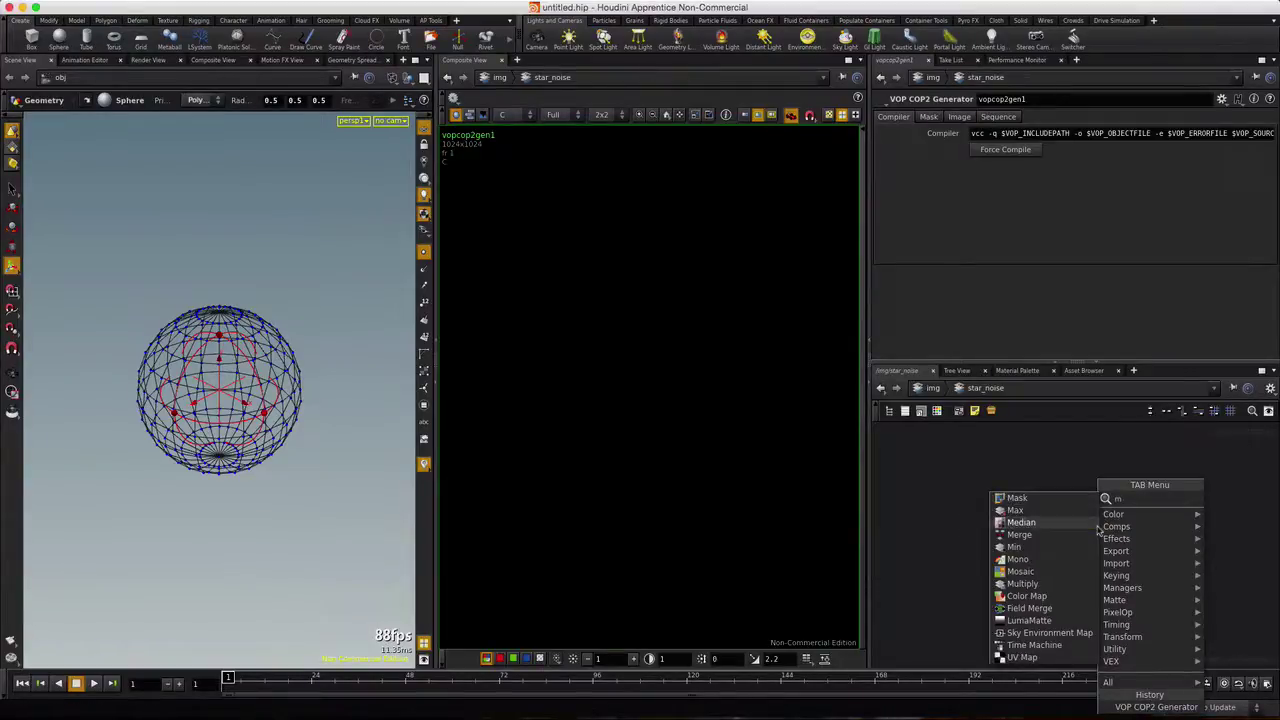
pyautogui.write('ed')
pyautogui.press('Return')
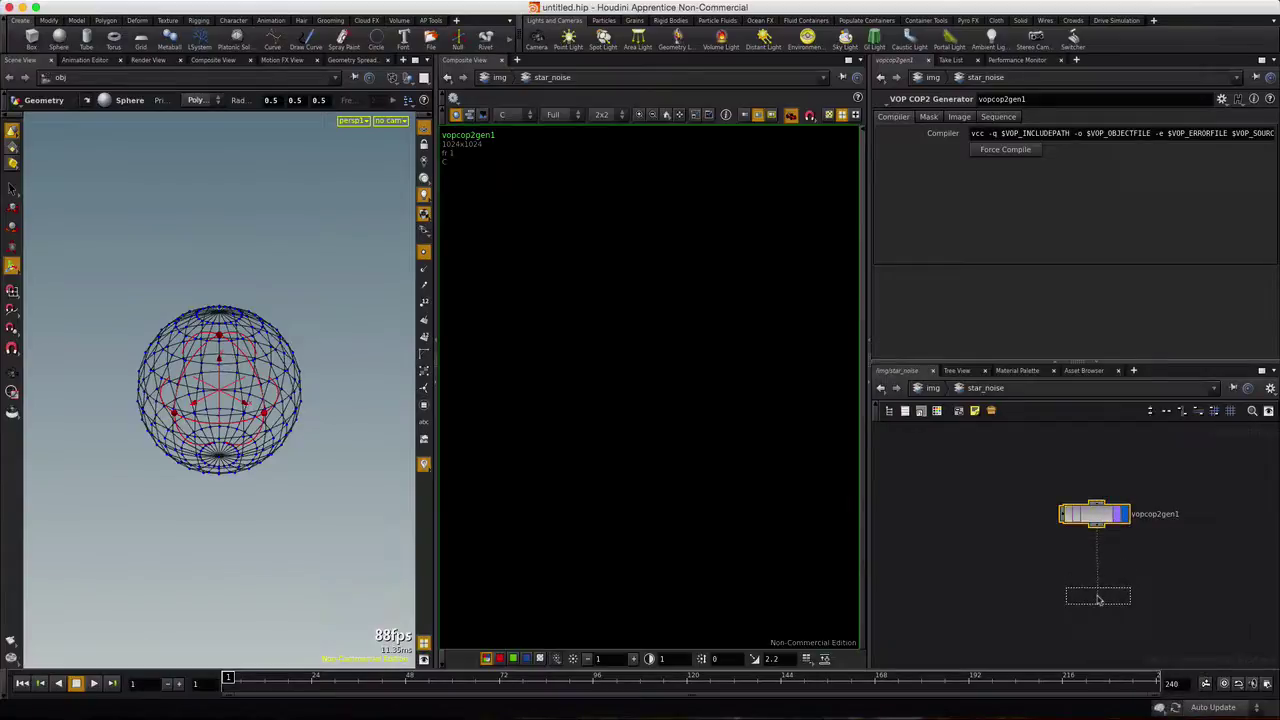
pyautogui.click(1098, 598)
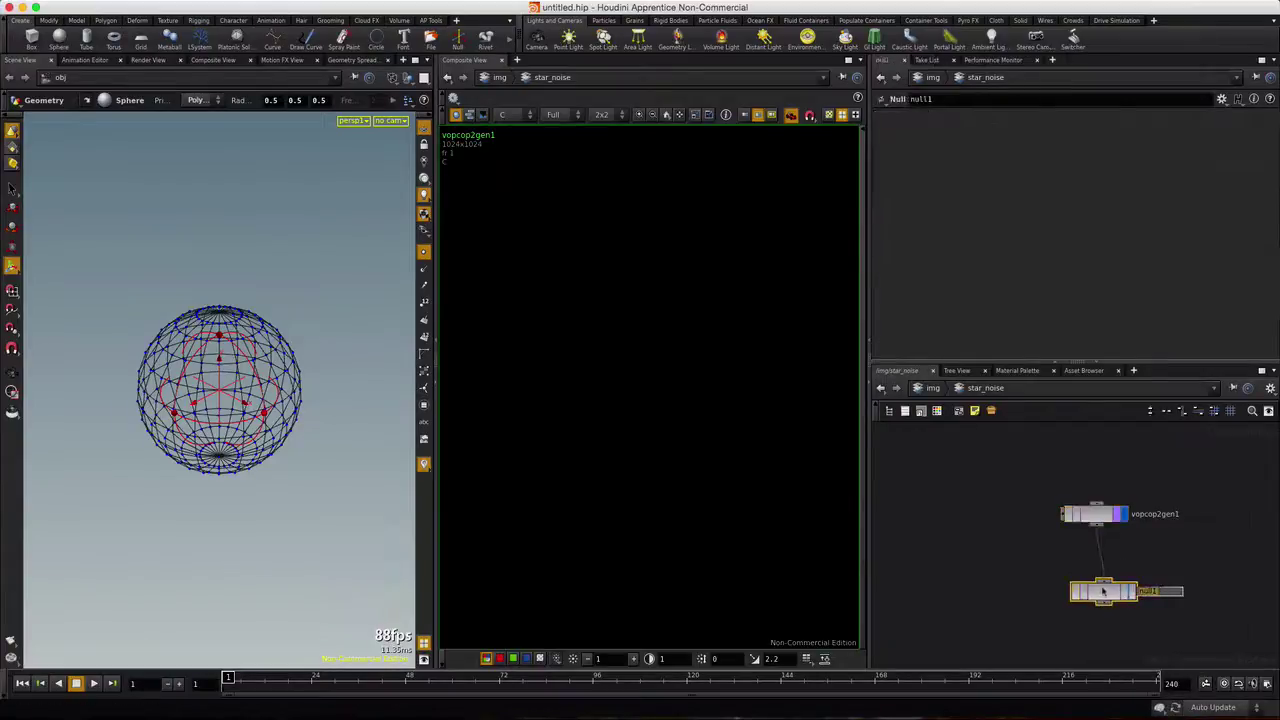
pyautogui.write('OUT_IMAGE')
pyautogui.press('Return')
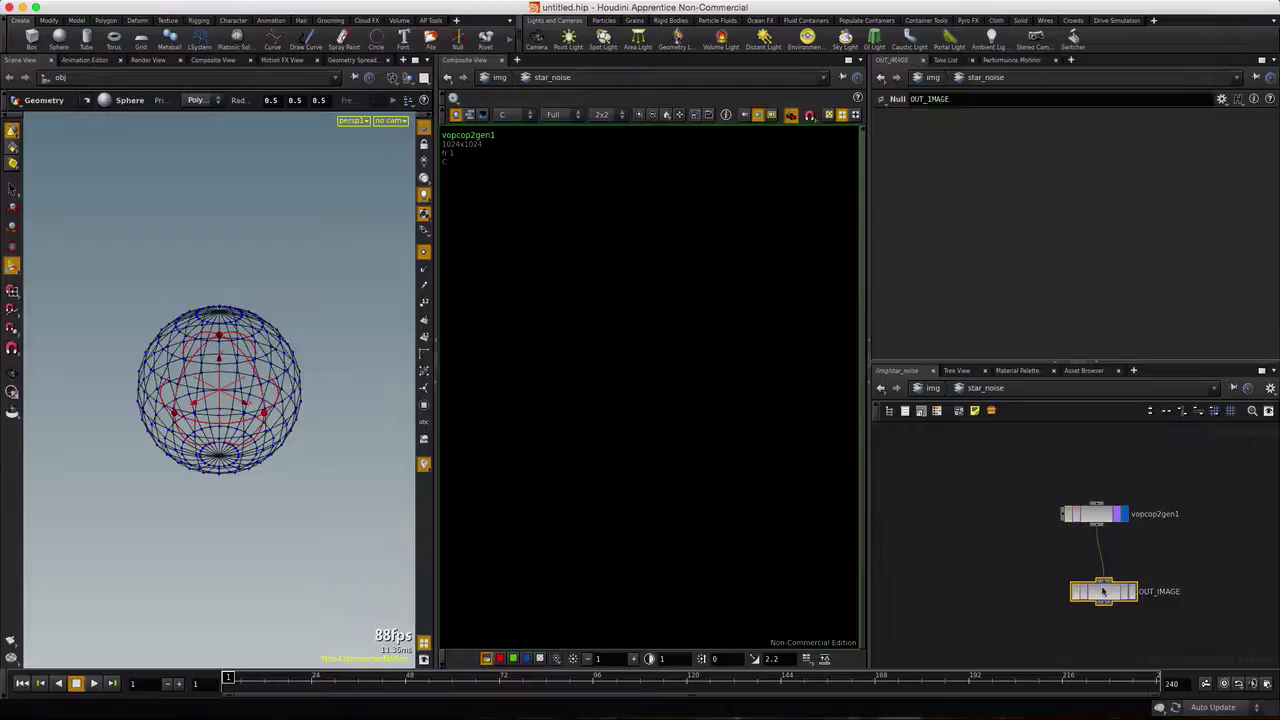
pyautogui.click(1107, 518)
# Enter vopcop2gen1, maximize the network editor, and arrange global1 and output1
pyautogui.doubleClick(1107, 520)
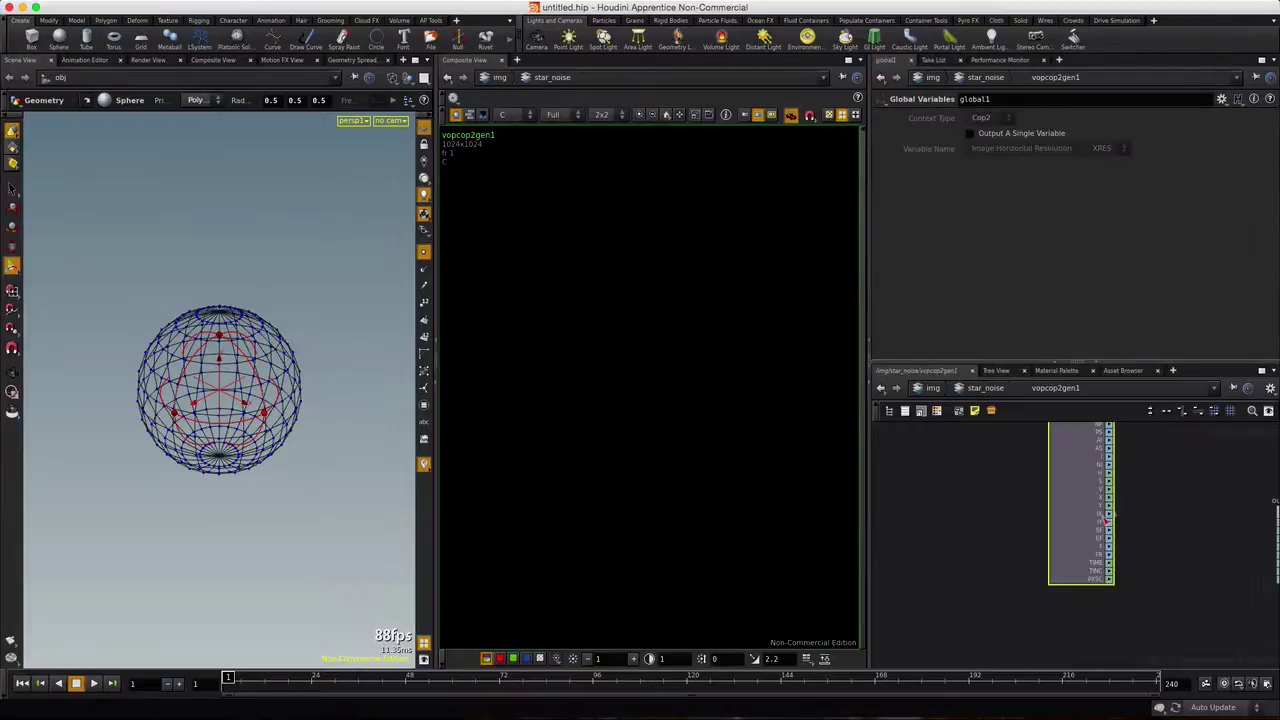
pyautogui.click(1261, 370)
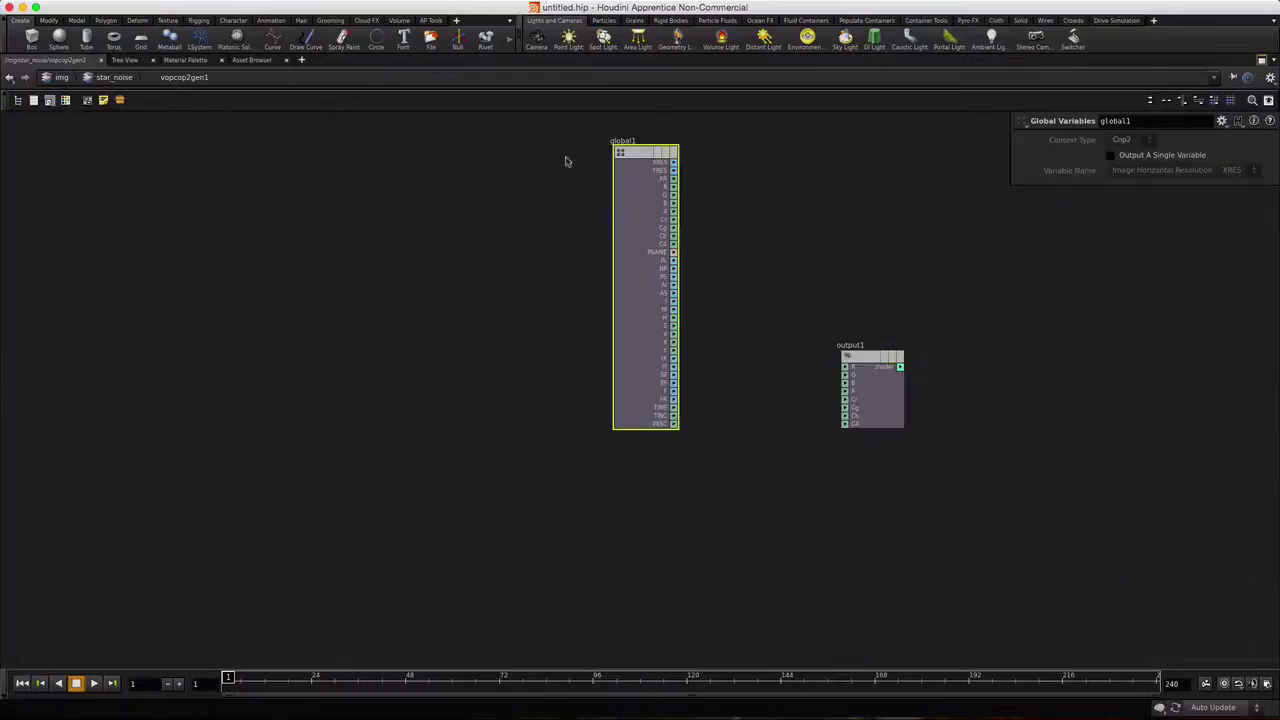
pyautogui.moveTo(645, 153); pyautogui.dragTo(354, 278)
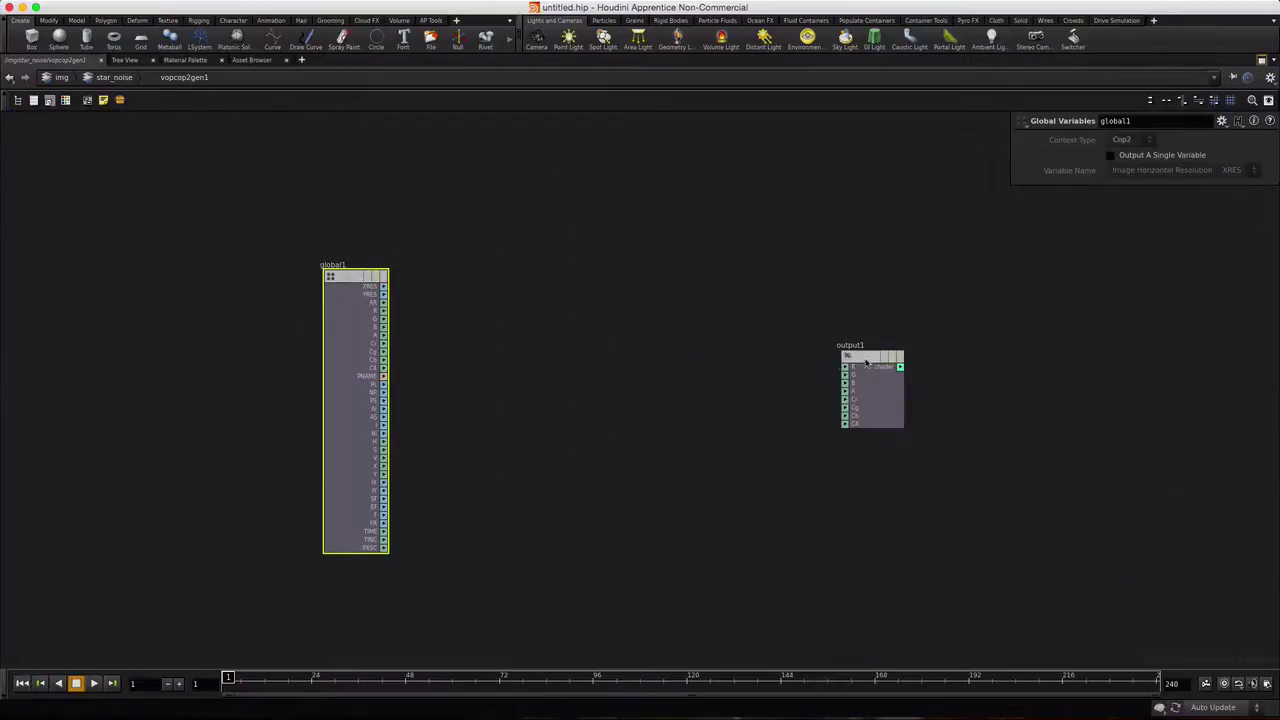
pyautogui.moveTo(870, 360); pyautogui.dragTo(876, 346)
pyautogui.scroll(3, 860, 362)
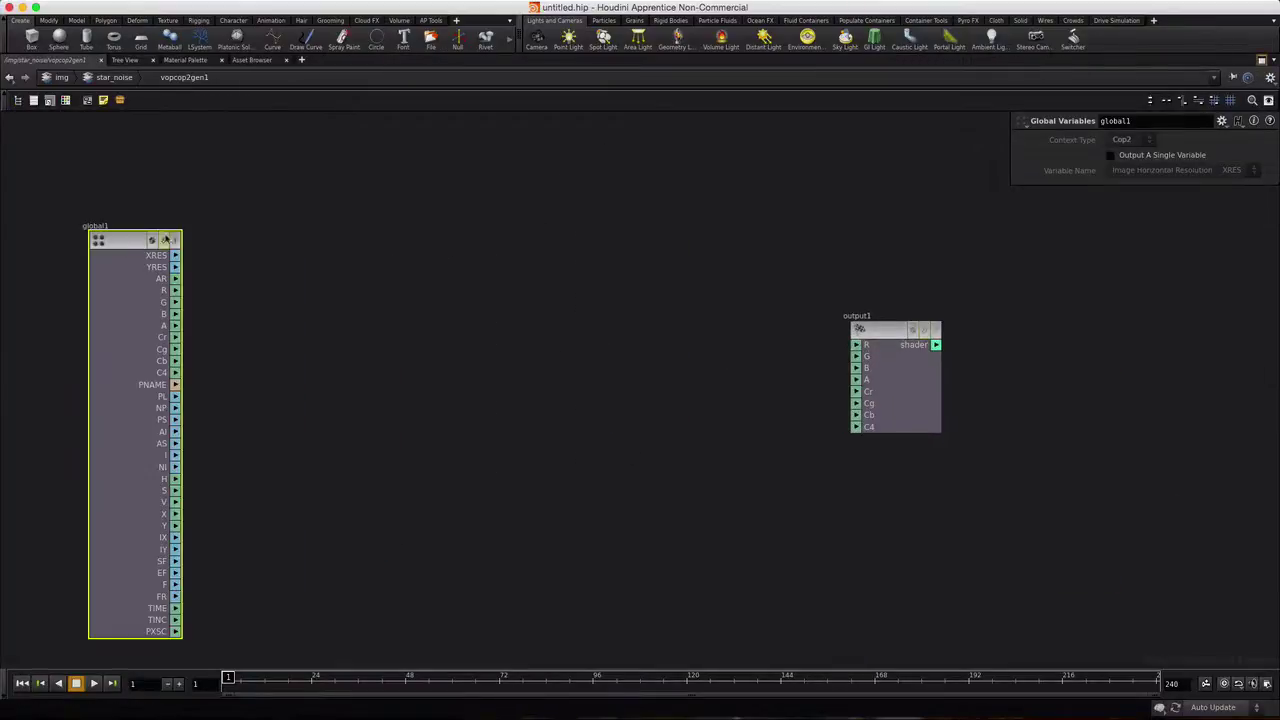
pyautogui.moveTo(110, 241); pyautogui.dragTo(237, 160)
pyautogui.scroll(2, 670, 365)
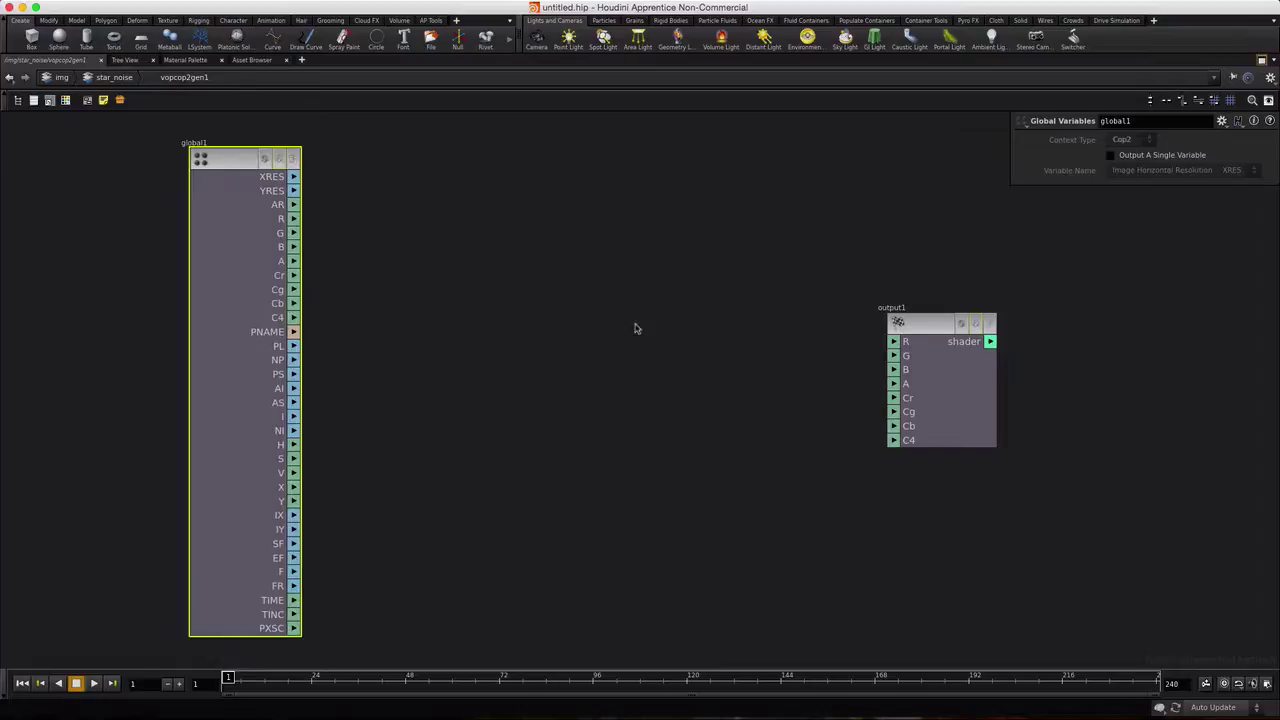
# Add a Turbulent Noise node wired into output1's R, G and B inputs
pyautogui.press('Tab')
pyautogui.write('nois')
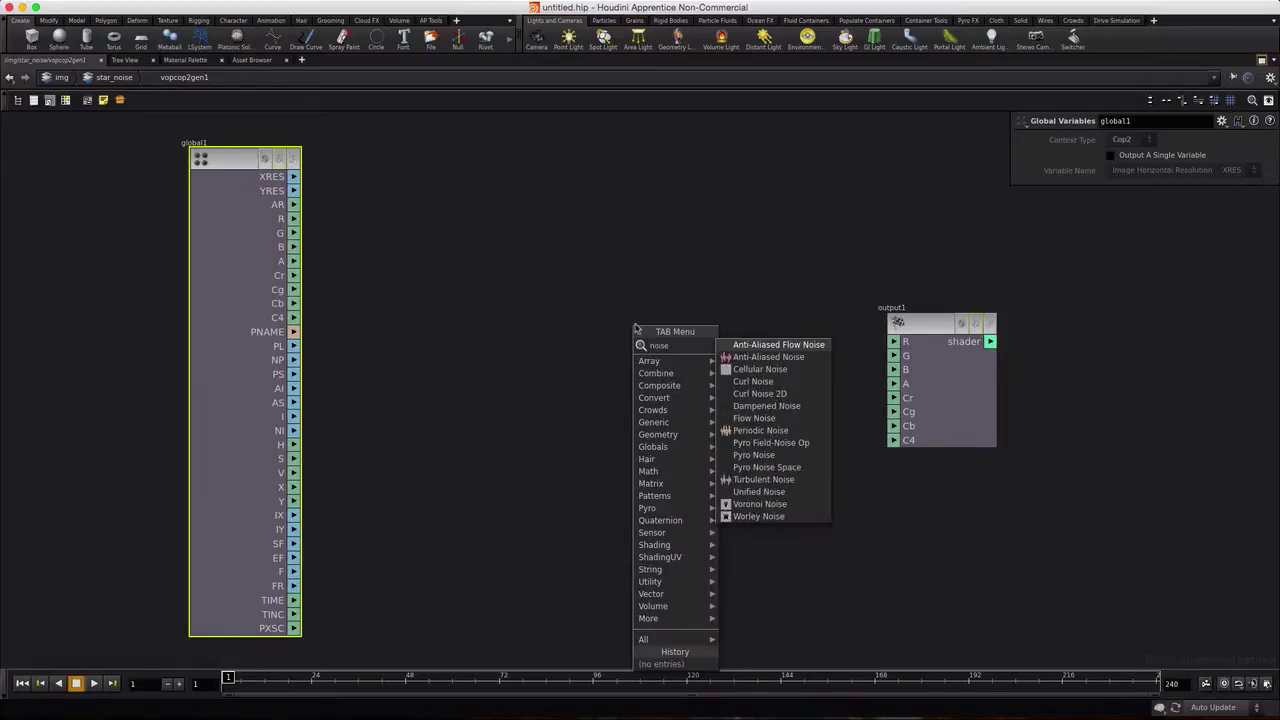
pyautogui.click(758, 480)
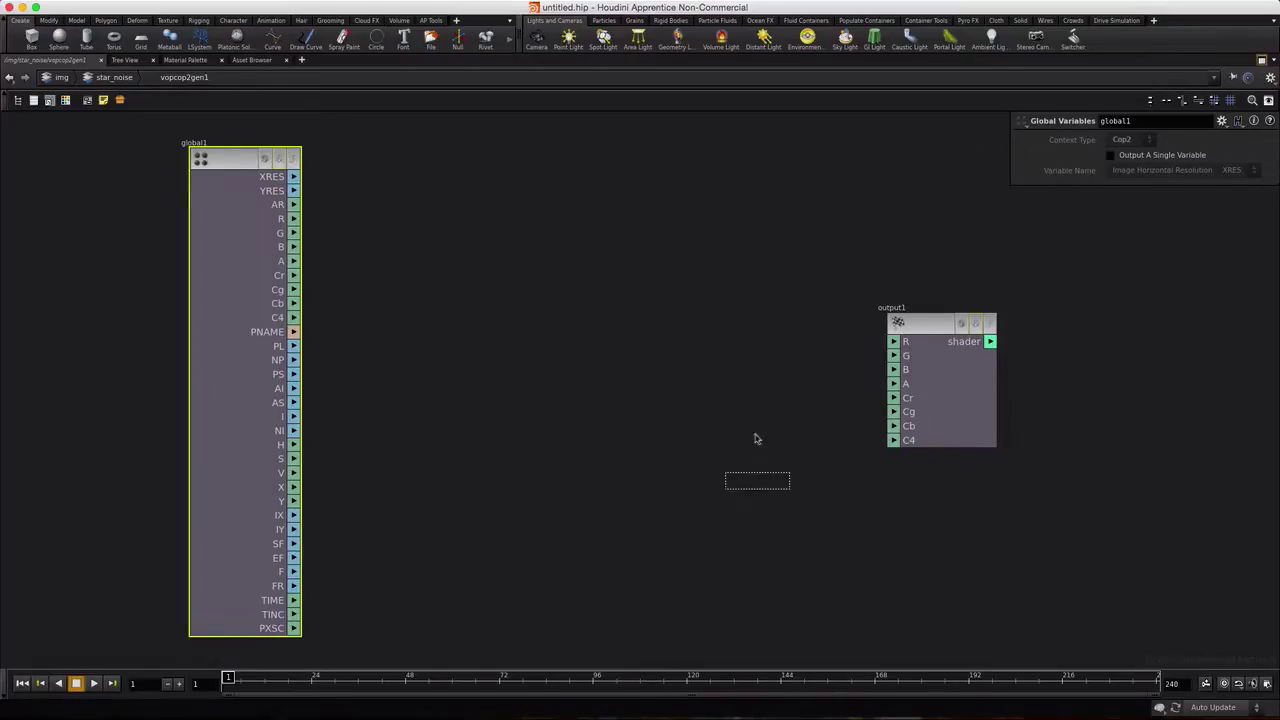
pyautogui.click(700, 321)
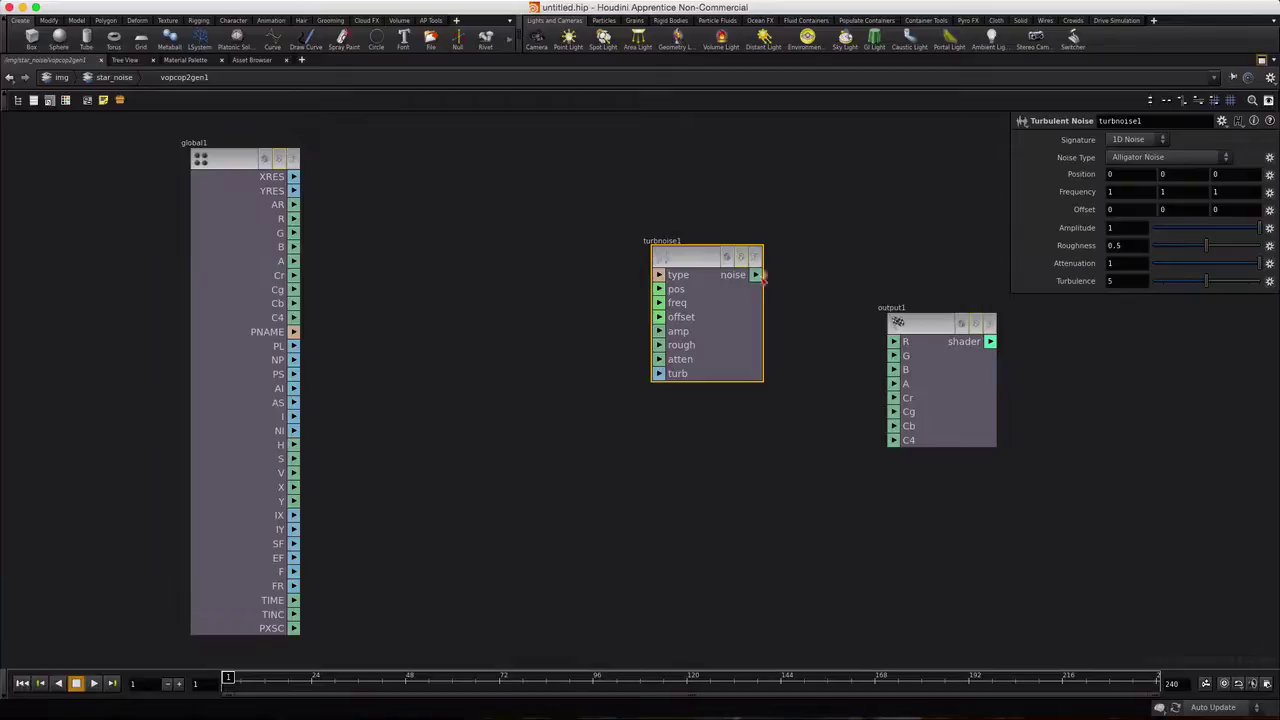
pyautogui.moveTo(763, 280); pyautogui.dragTo(893, 341)
pyautogui.moveTo(748, 281); pyautogui.dragTo(893, 356)
pyautogui.moveTo(757, 281); pyautogui.dragTo(893, 369)
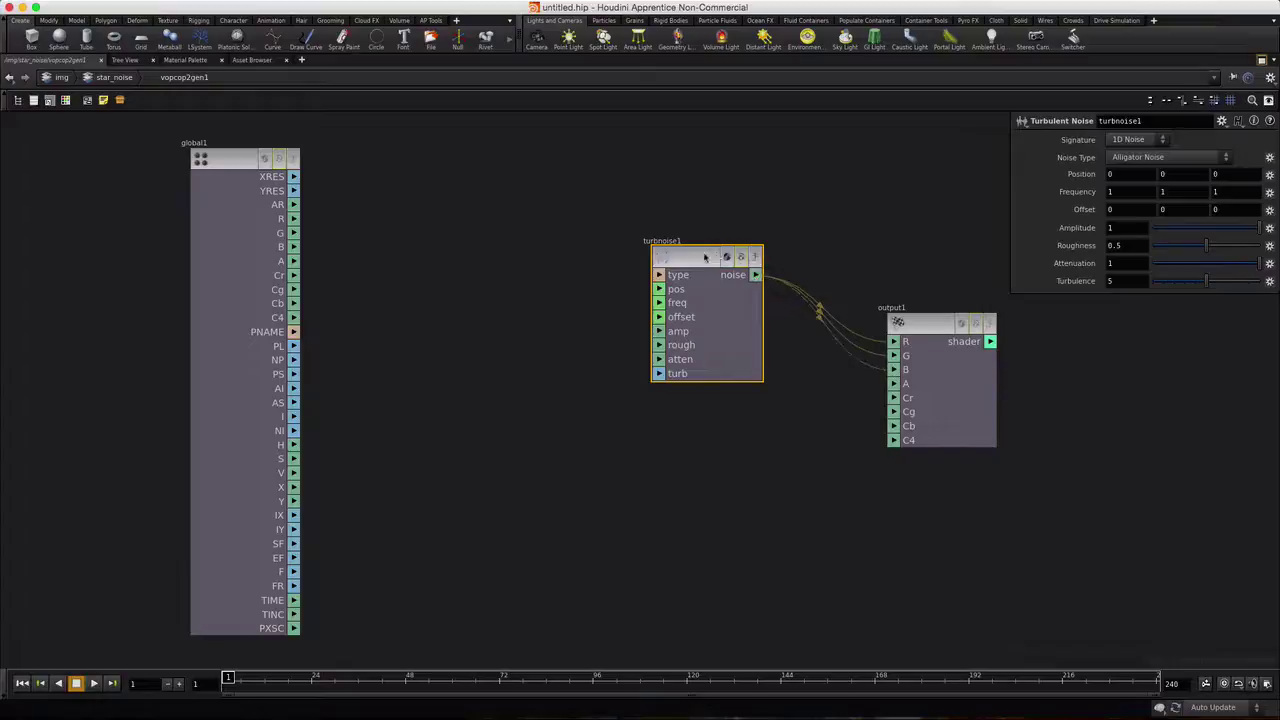
pyautogui.moveTo(706, 258); pyautogui.dragTo(690, 261)
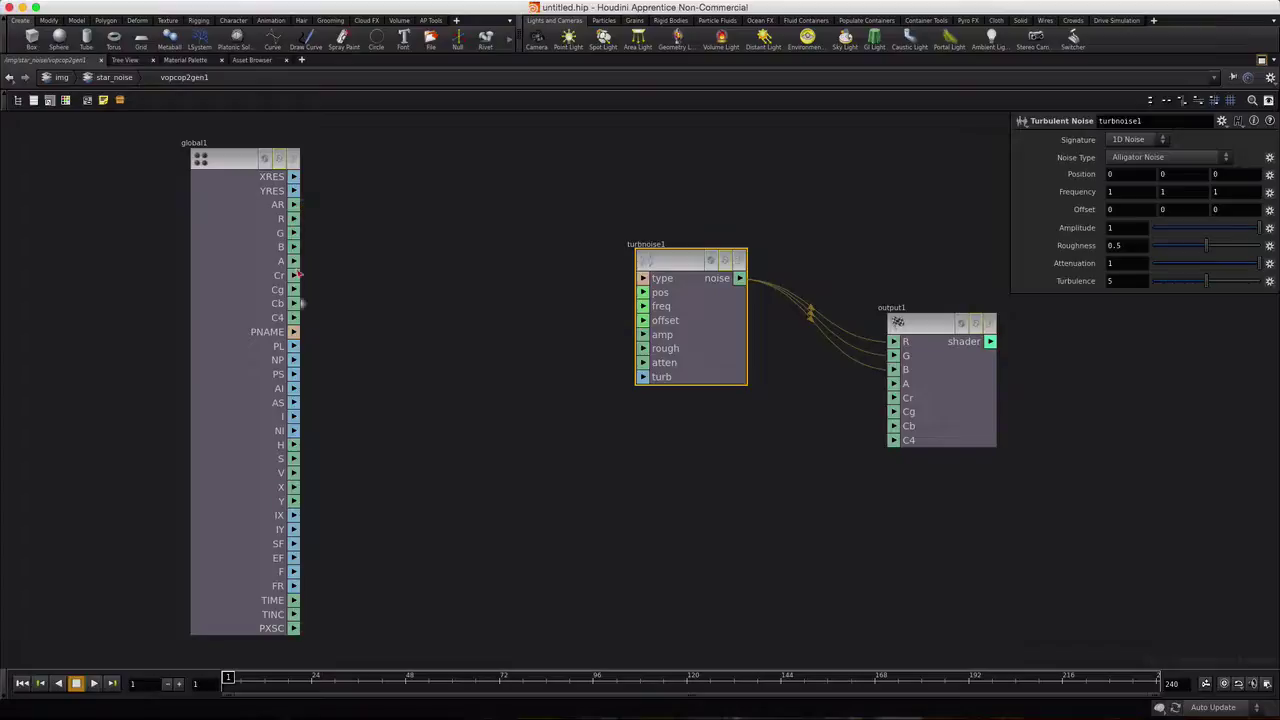
# Feed global X and Y through a Float to Vector node into the noise position
pyautogui.press('Tab')
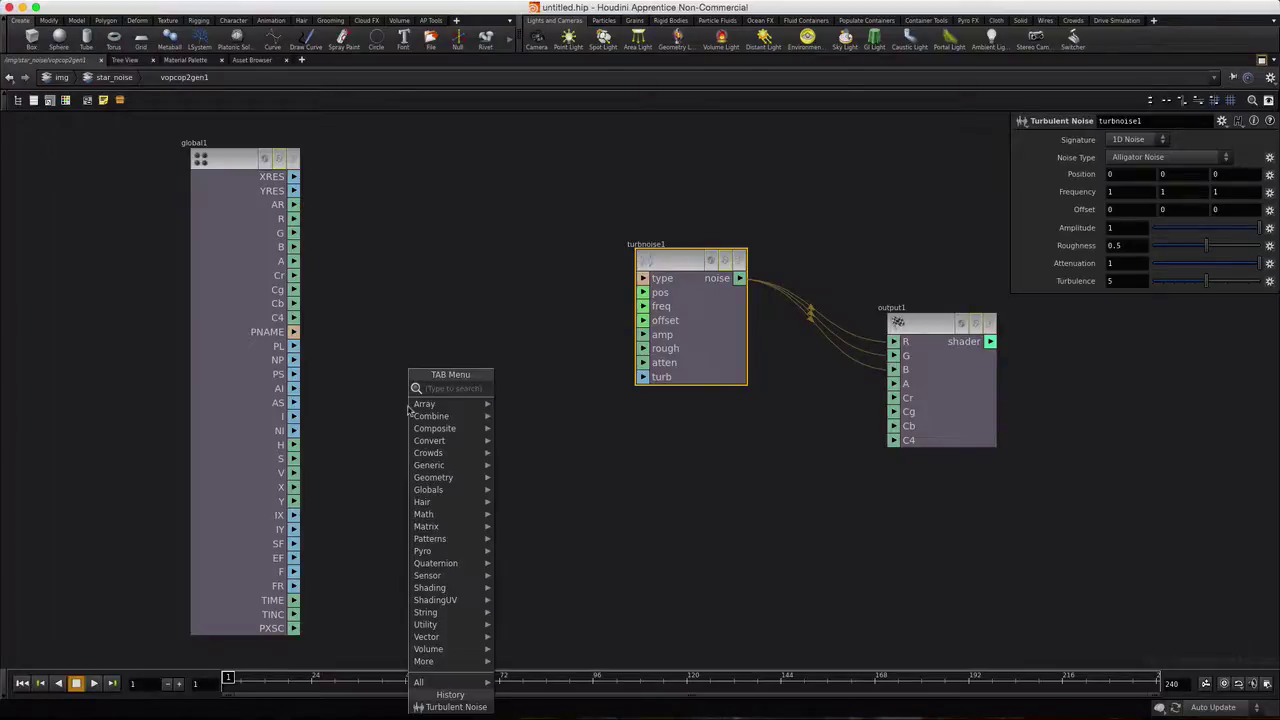
pyautogui.write('float')
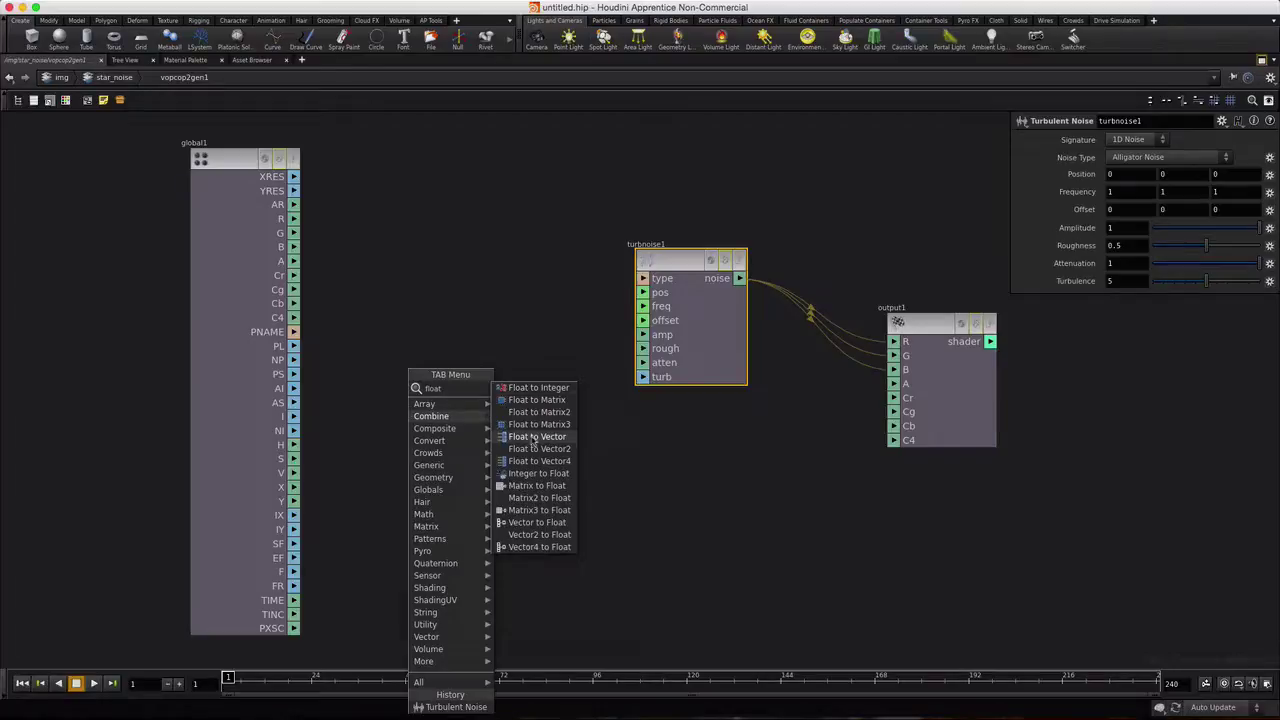
pyautogui.click(538, 438)
pyautogui.click(395, 435)
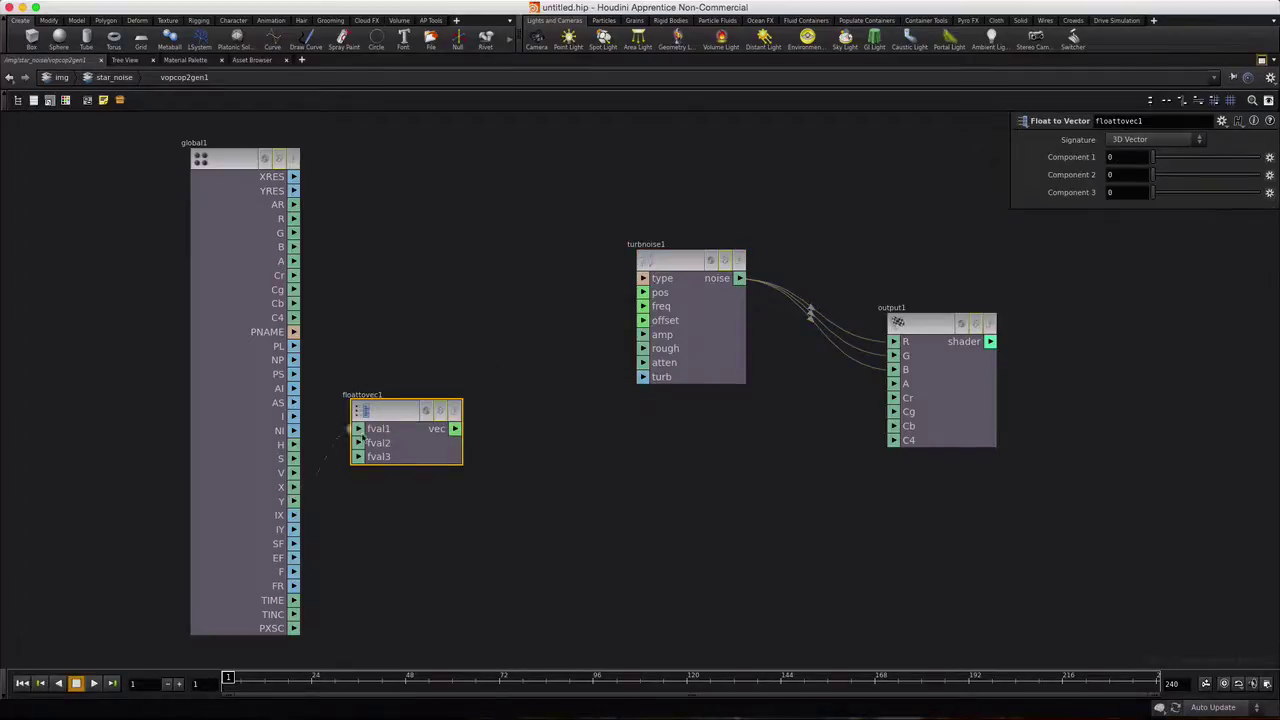
pyautogui.moveTo(357, 429); pyautogui.dragTo(640, 293)
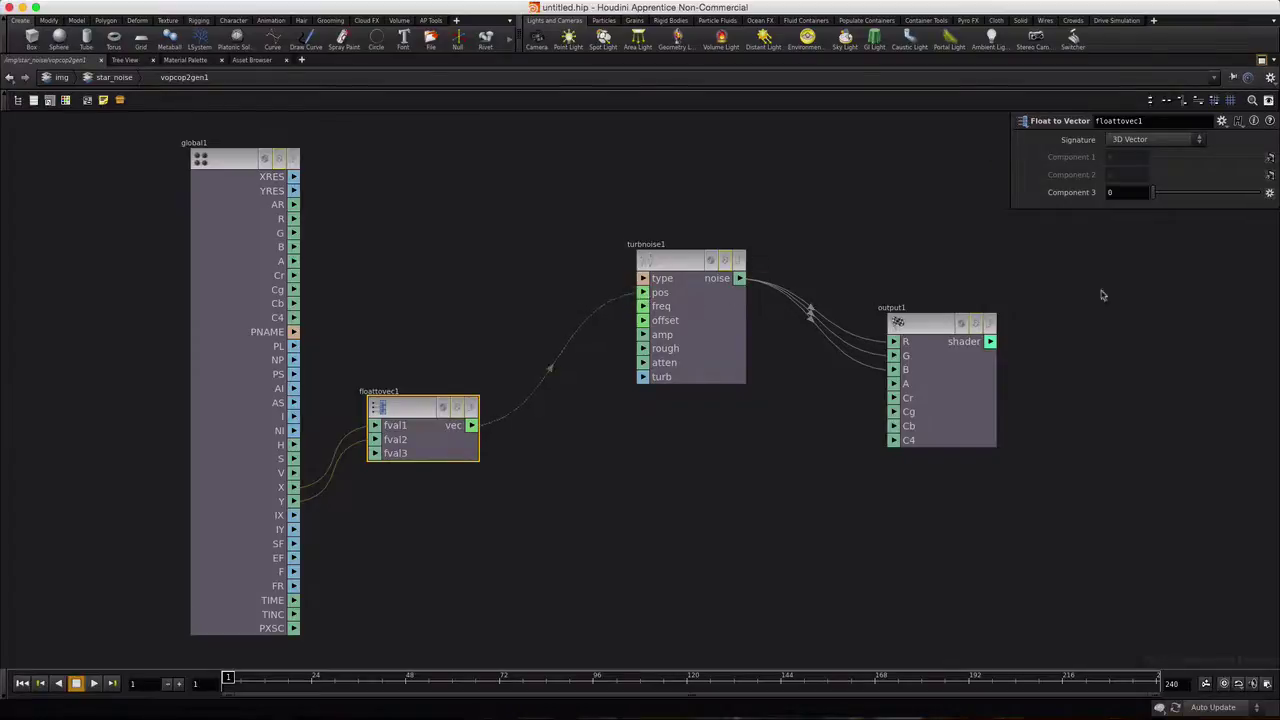
pyautogui.click(1261, 60)
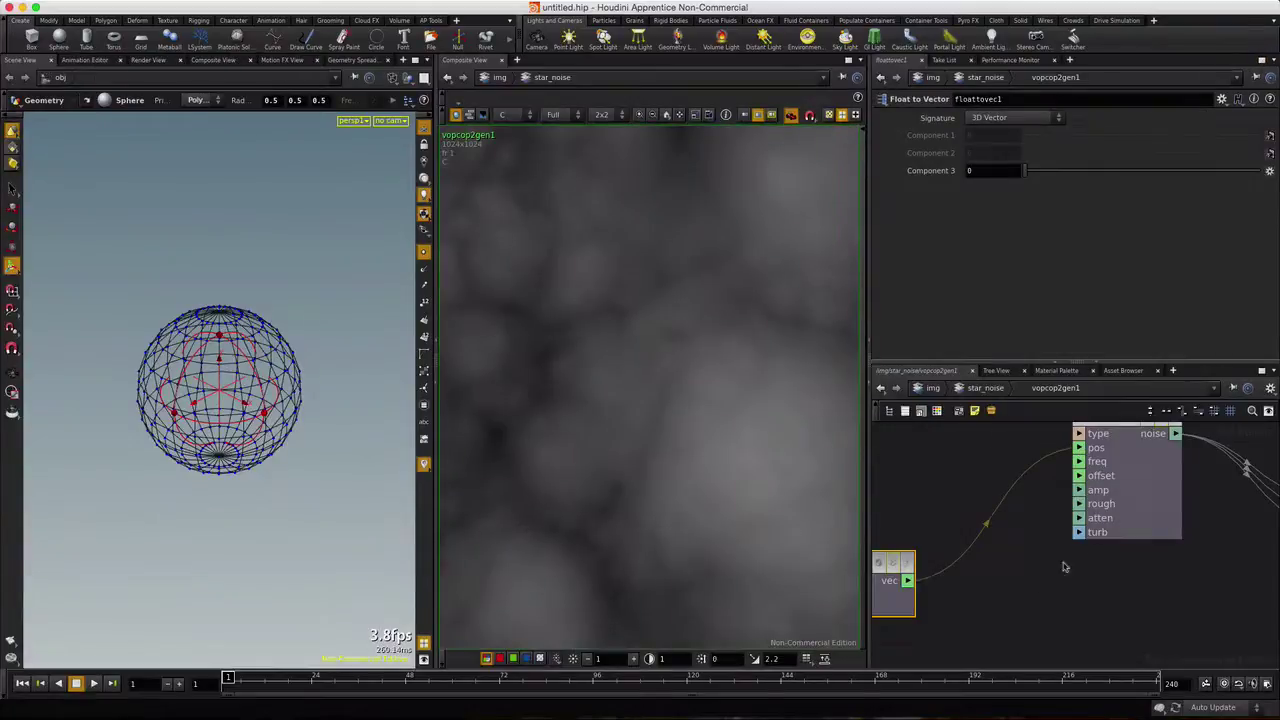
# Set turbnoise1 to 3D Noise, Original Perlin Noise, with Frequency 4.9
pyautogui.moveTo(1209, 504); pyautogui.dragTo(1193, 570, button='middle')
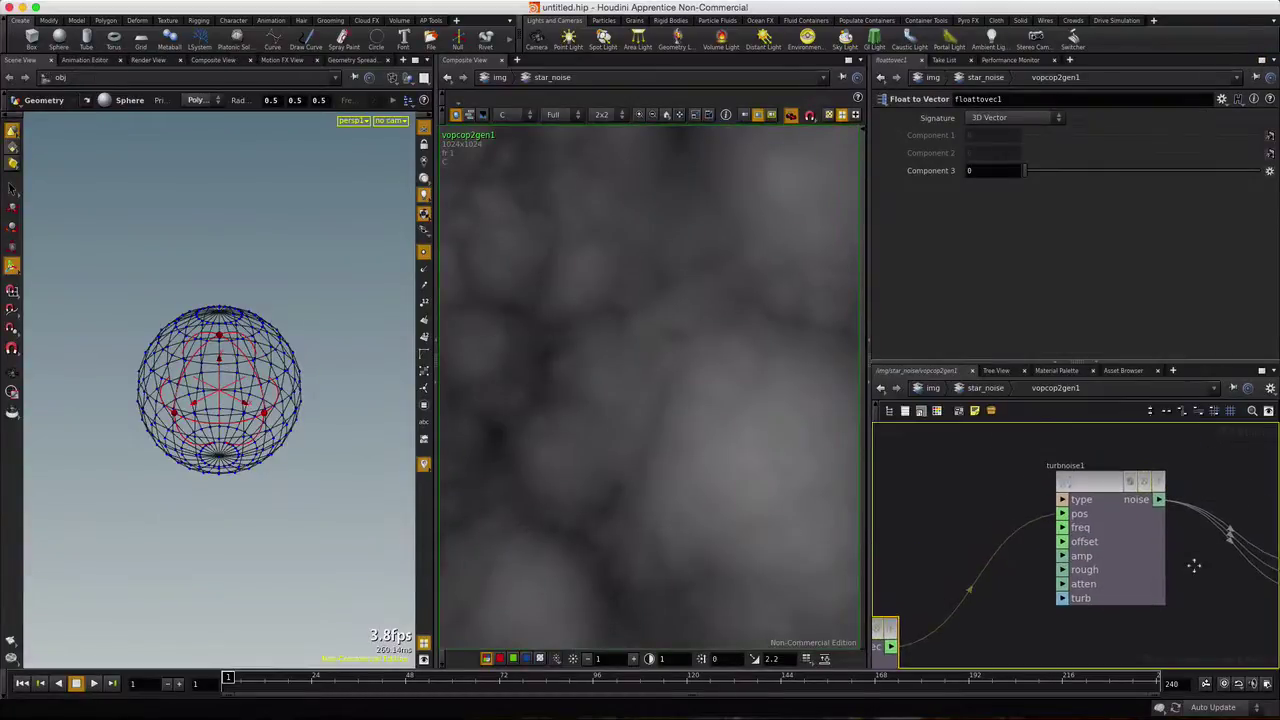
pyautogui.click(1140, 488)
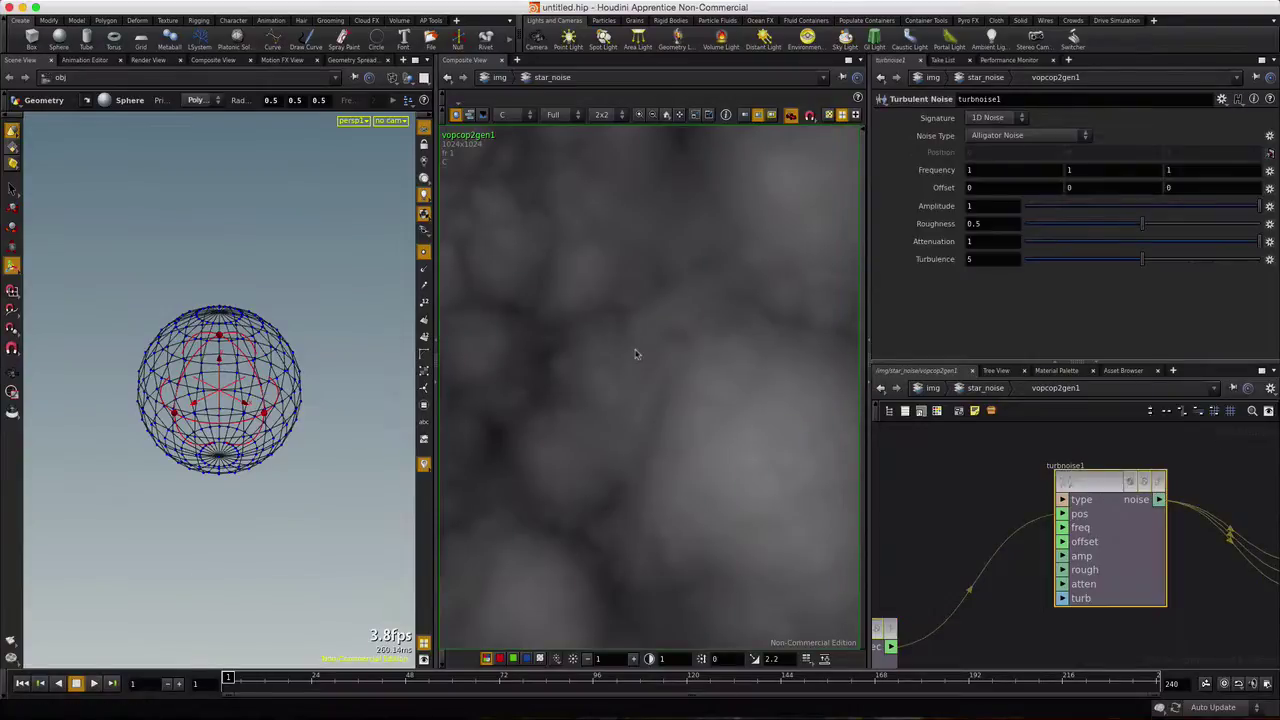
pyautogui.scroll(-3, 634, 354)
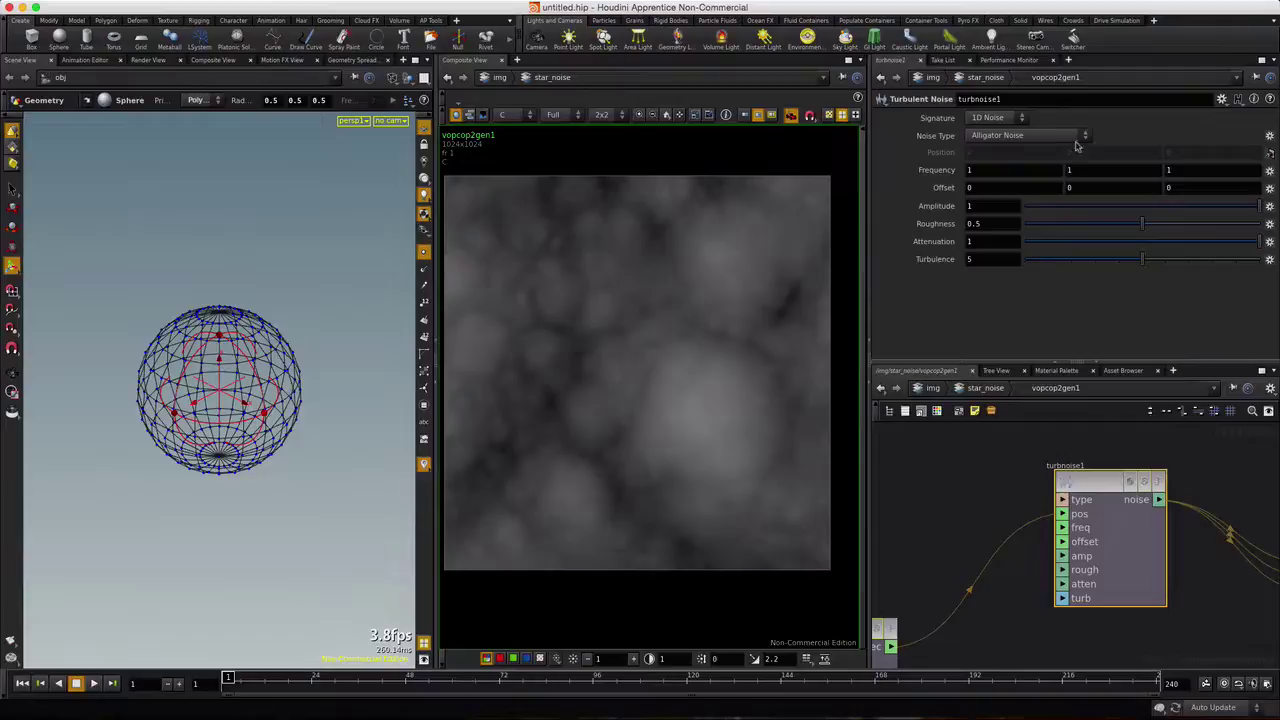
pyautogui.click(1020, 120)
pyautogui.click(988, 143)
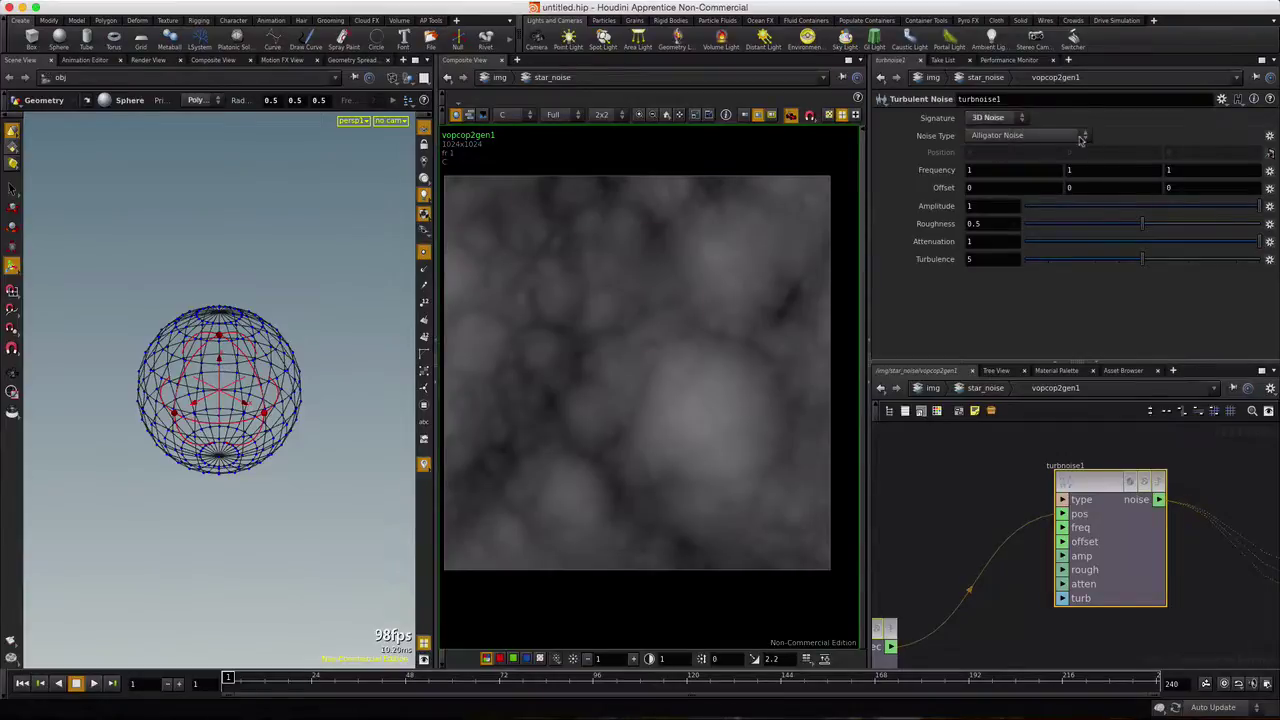
pyautogui.click(1082, 138)
pyautogui.click(1005, 163)
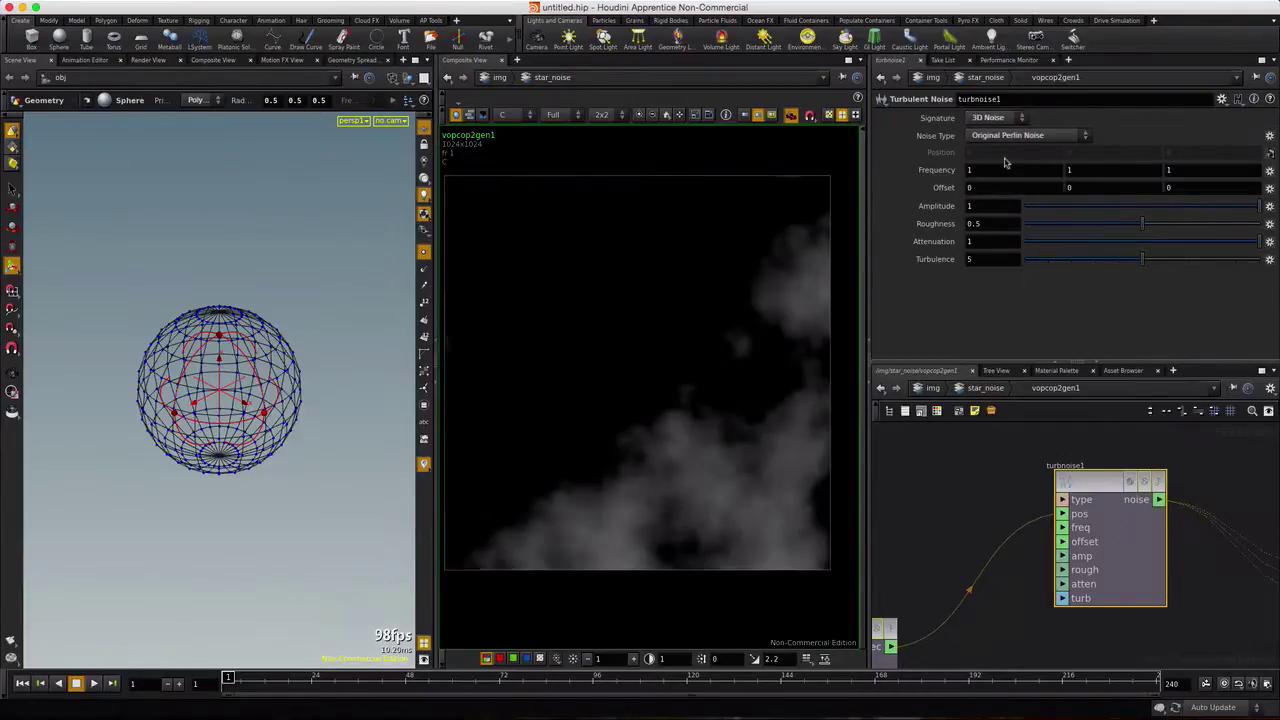
pyautogui.moveTo(938, 172); pyautogui.dragTo(1182, 207, button='middle')
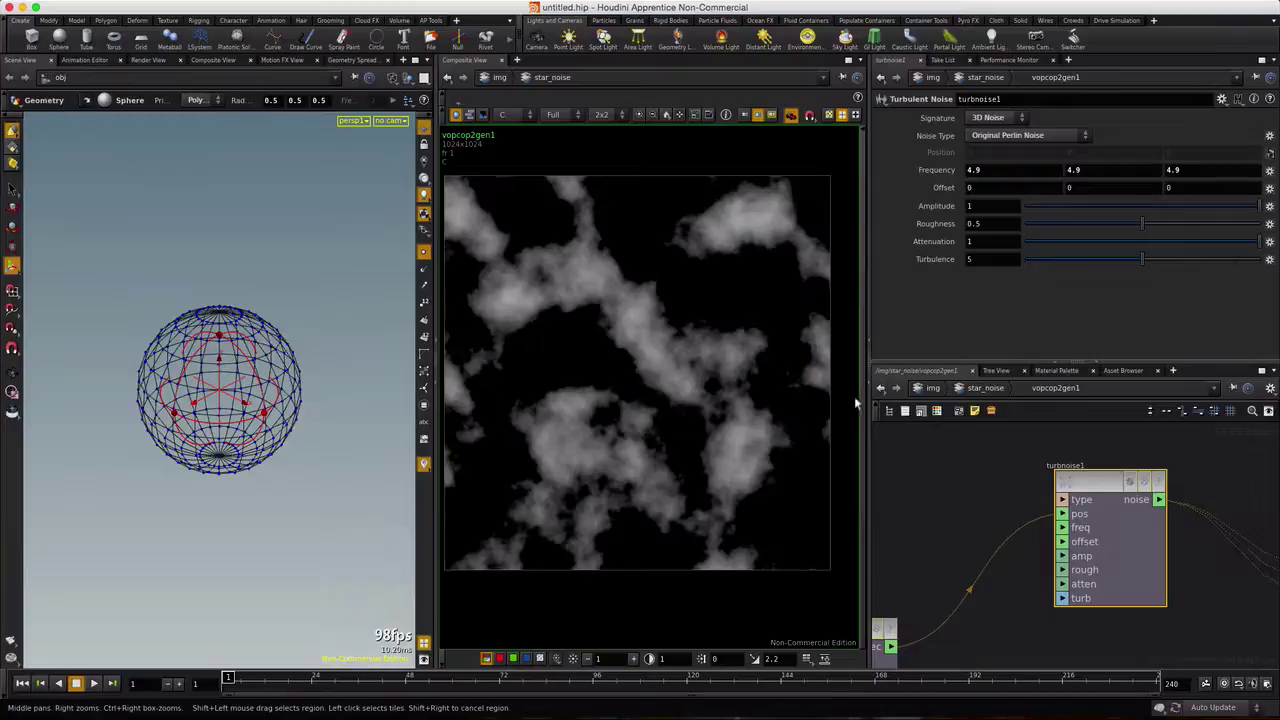
# Return to the /obj level and go inside the star_sphere object
pyautogui.click(924, 389)
pyautogui.click(917, 390)
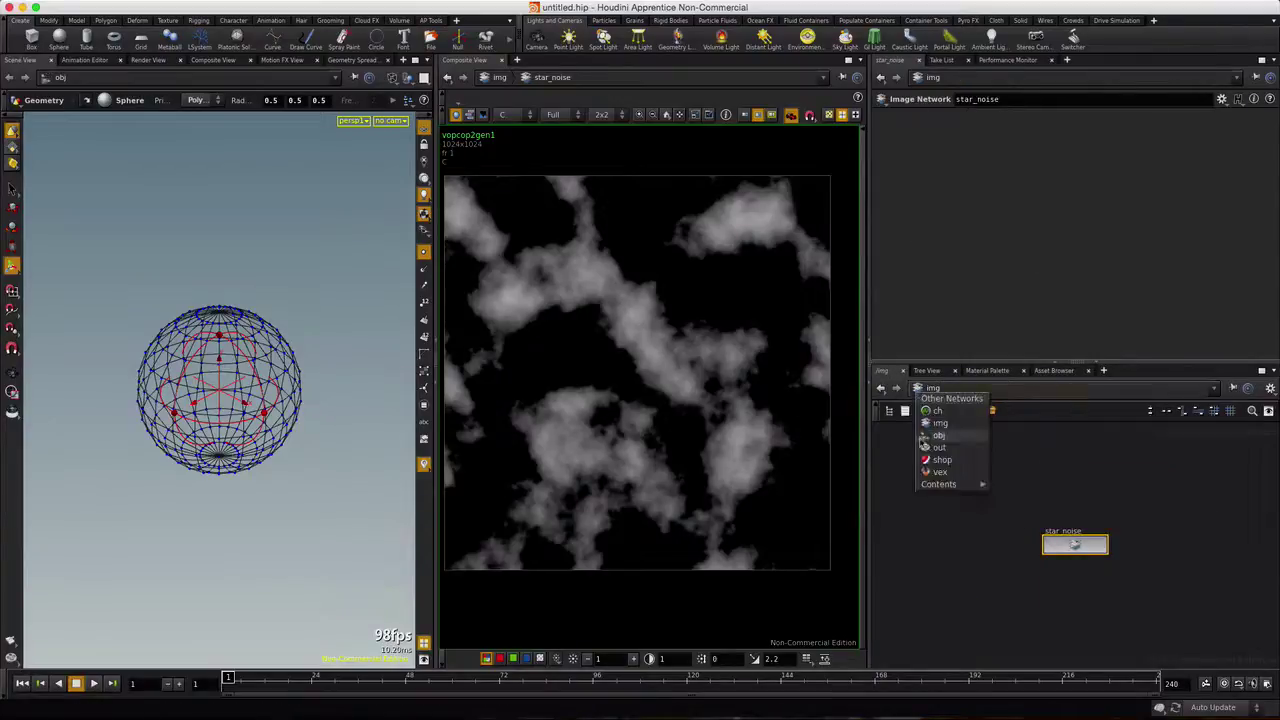
pyautogui.click(930, 437)
pyautogui.doubleClick(1110, 522)
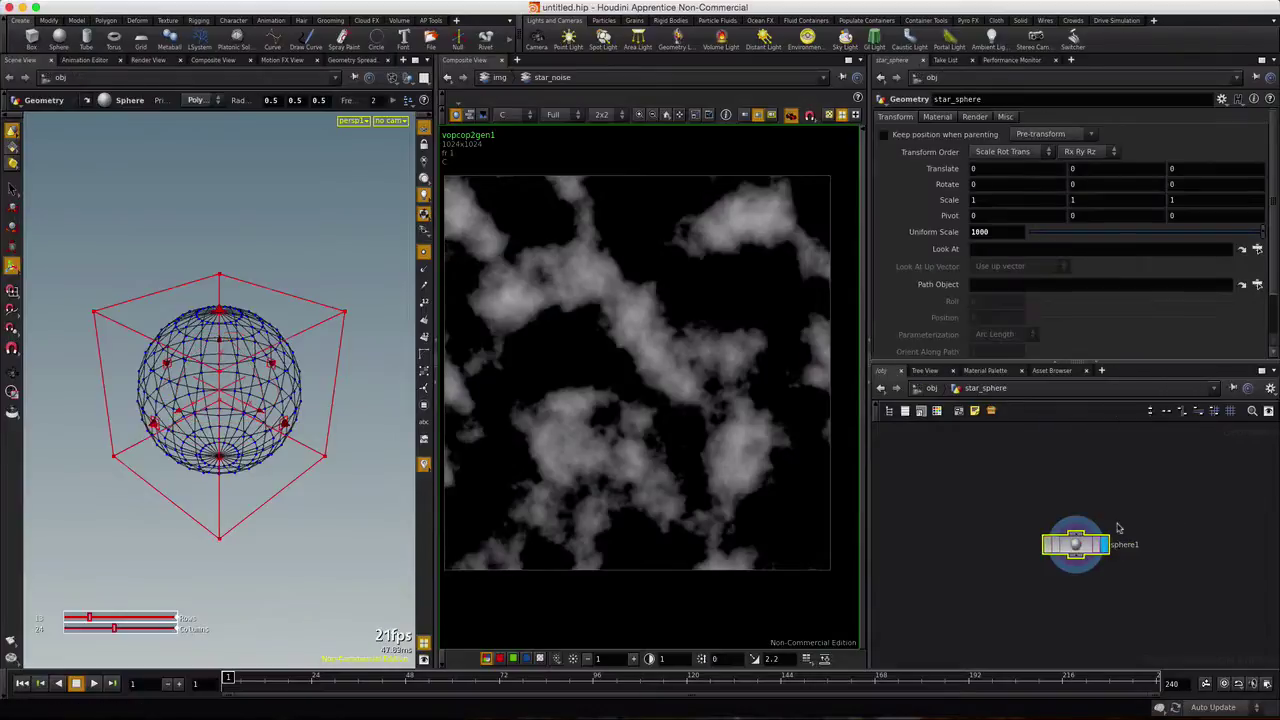
pyautogui.moveTo(1117, 459); pyautogui.dragTo(1088, 470)
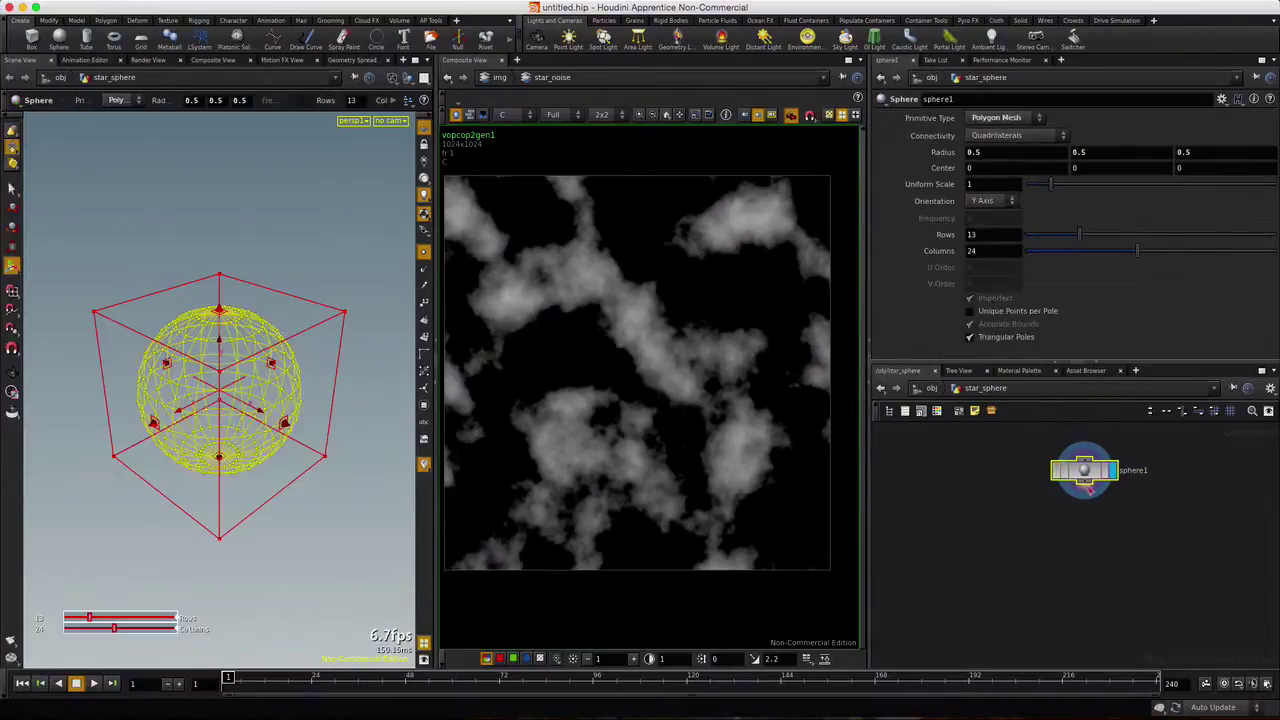
# Add an Attribute from Map node (attribfrommap1) beneath sphere1
pyautogui.press('Tab')
pyautogui.write('attr')
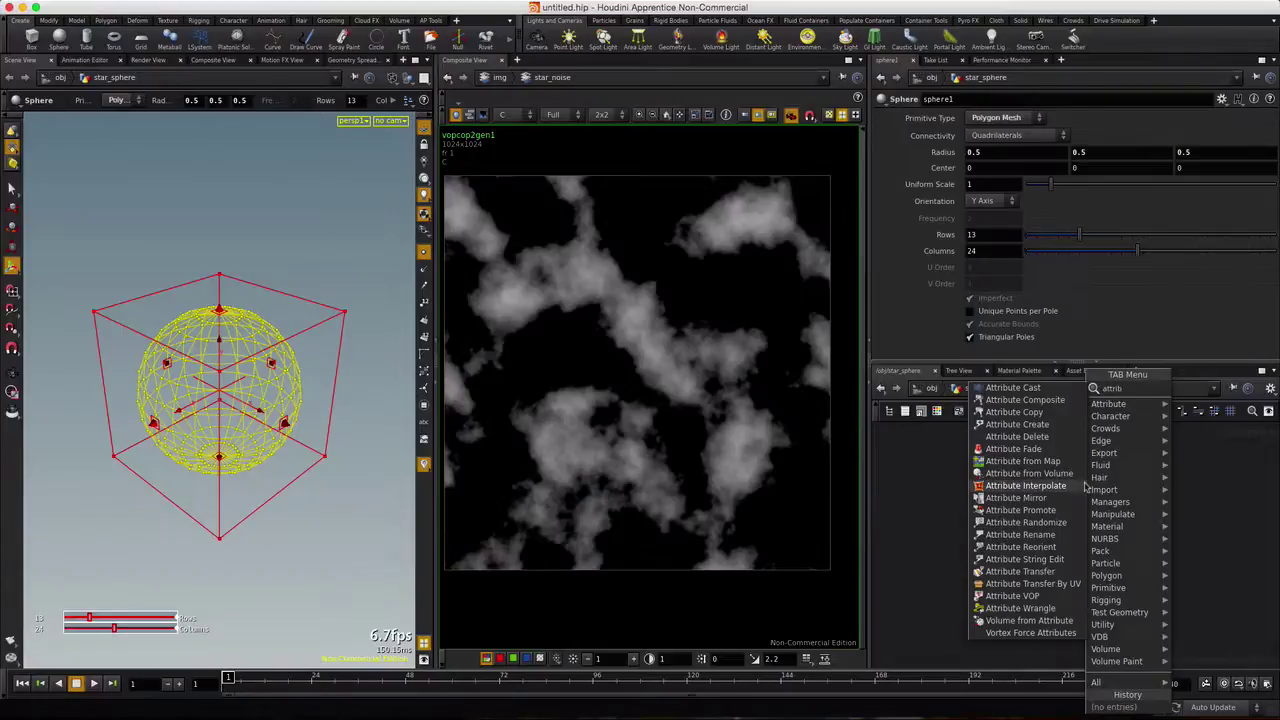
pyautogui.click(1012, 462)
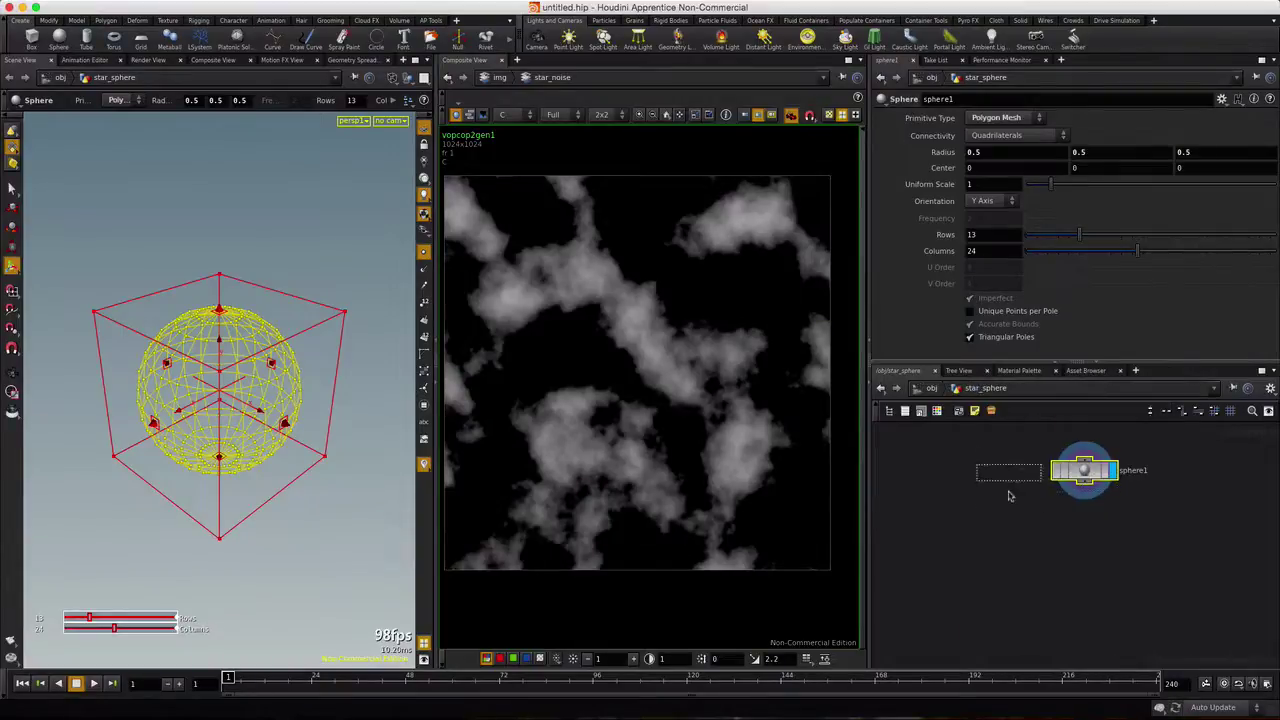
pyautogui.click(1083, 534)
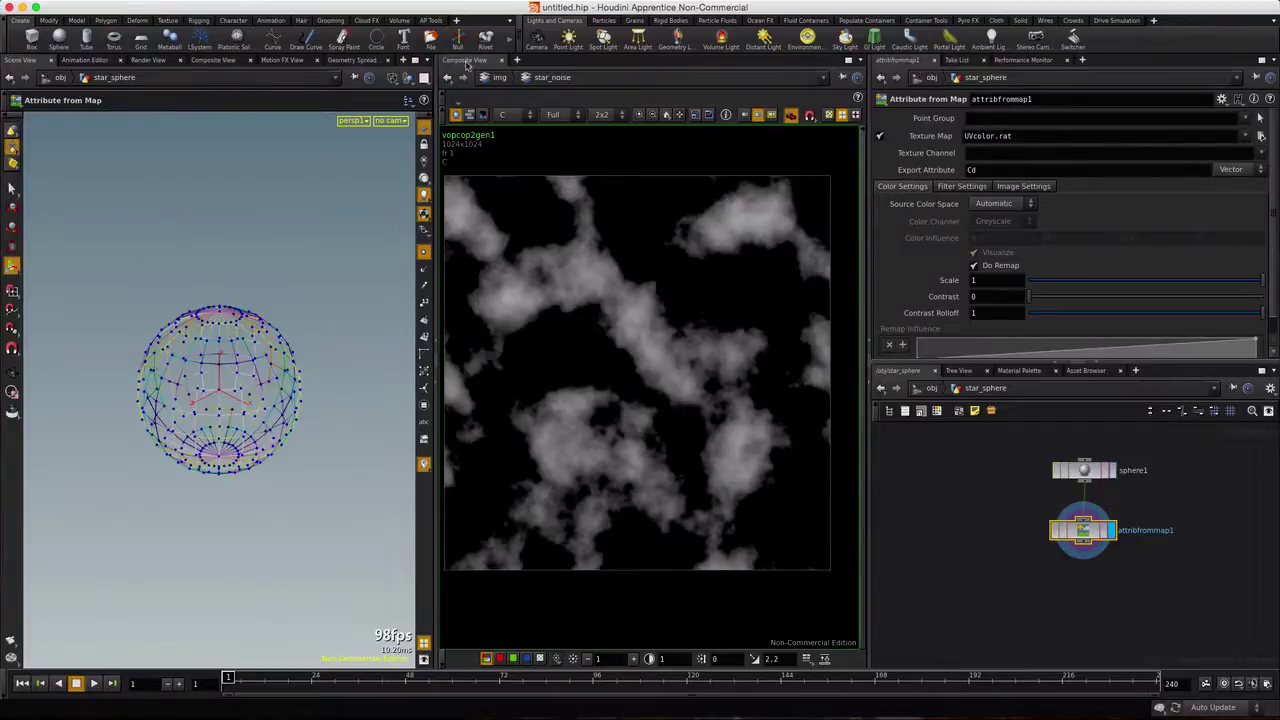
# Turn the composite pane into a Tree View and select attribfrommap1 under star_sphere
pyautogui.click(464, 62)
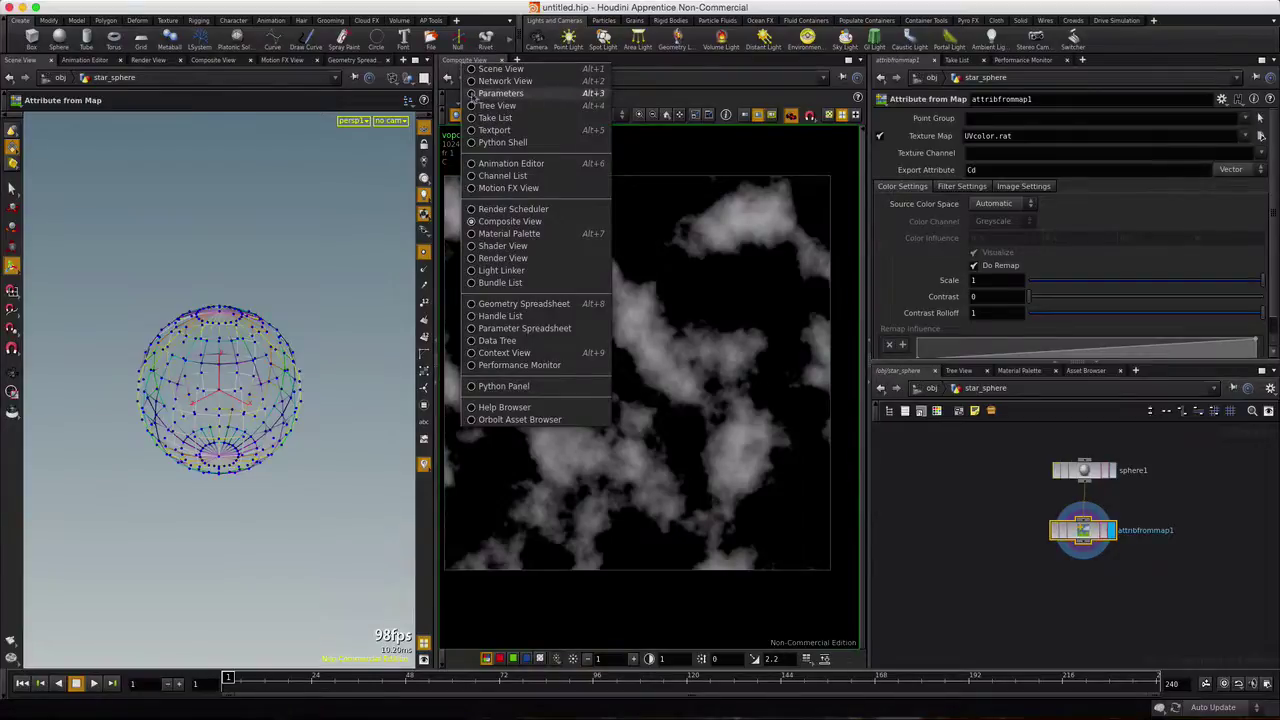
pyautogui.click(473, 106)
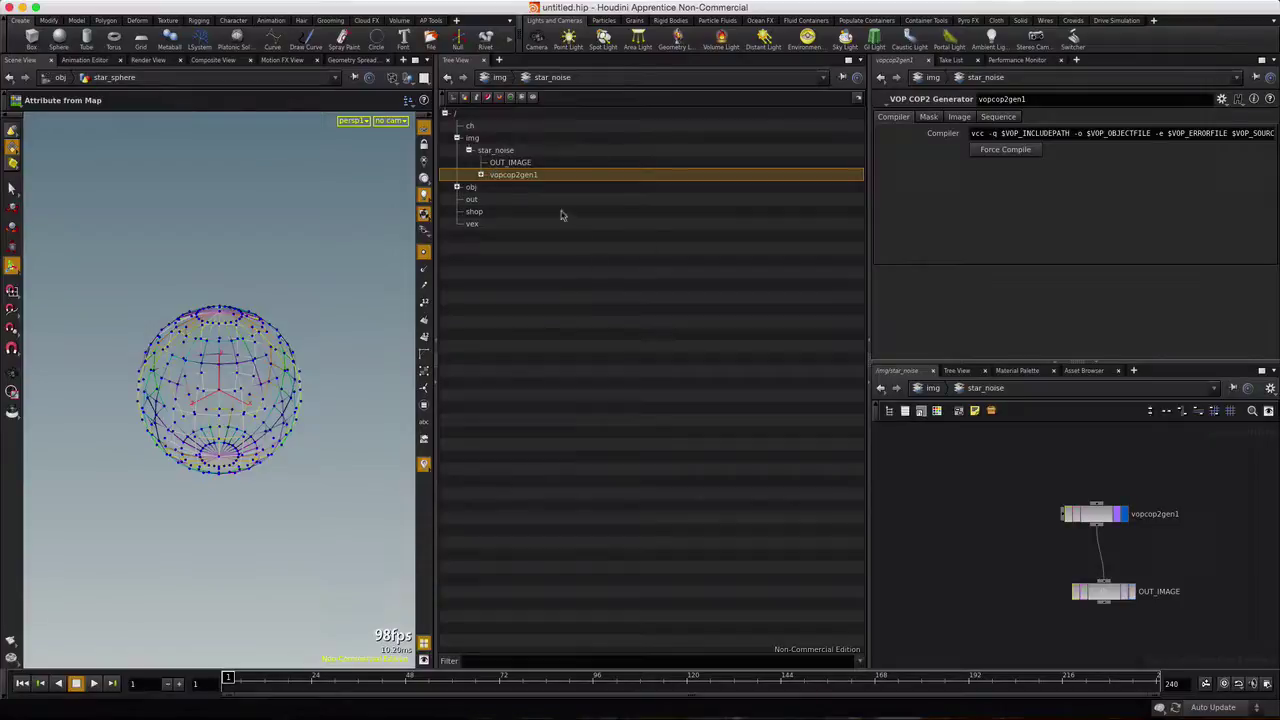
pyautogui.click(456, 188)
pyautogui.click(468, 199)
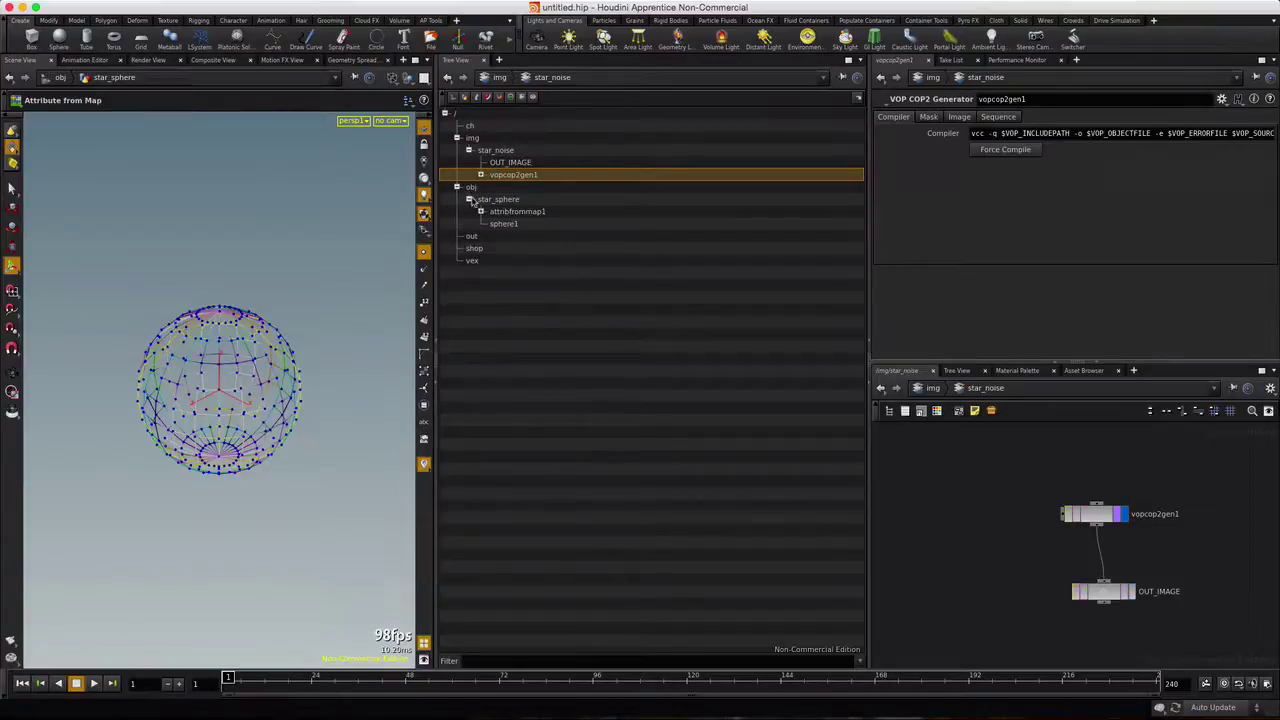
pyautogui.click(518, 212)
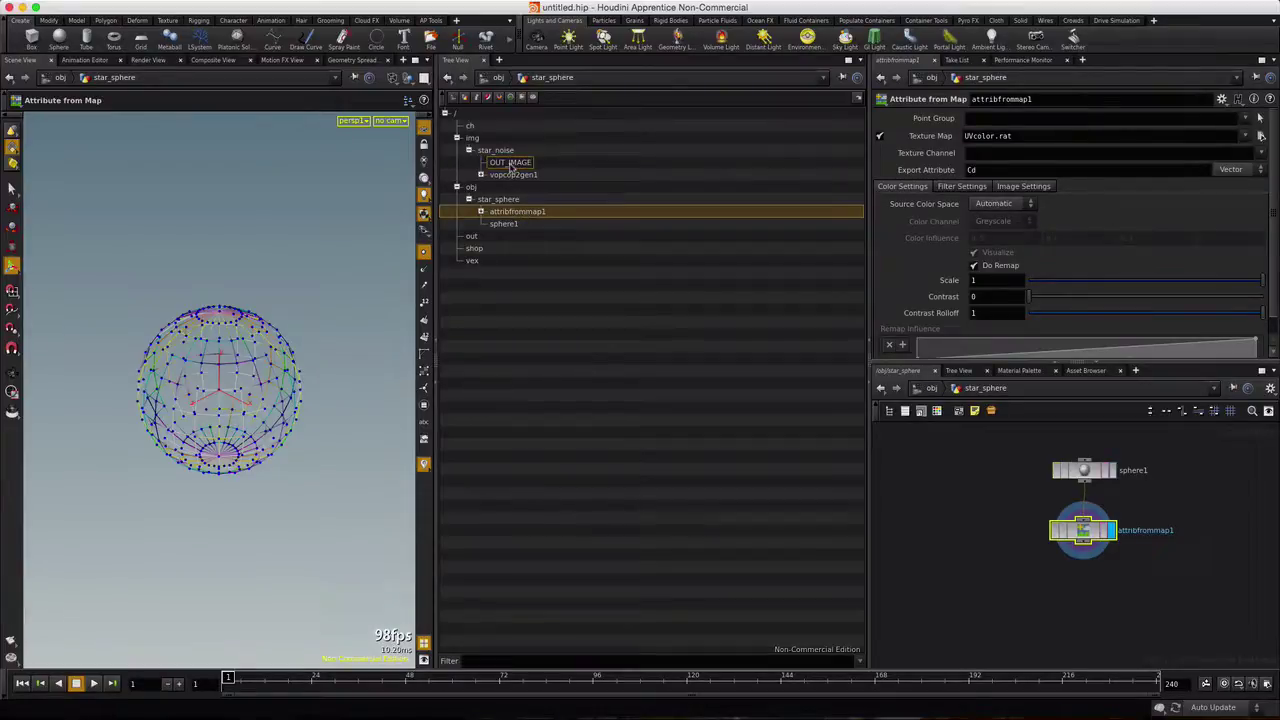
# Set the Texture Map to op:/img/star_noise/OUT_IMAGE and check the node's Cd and P attributes
pyautogui.moveTo(511, 165); pyautogui.dragTo(1011, 139)
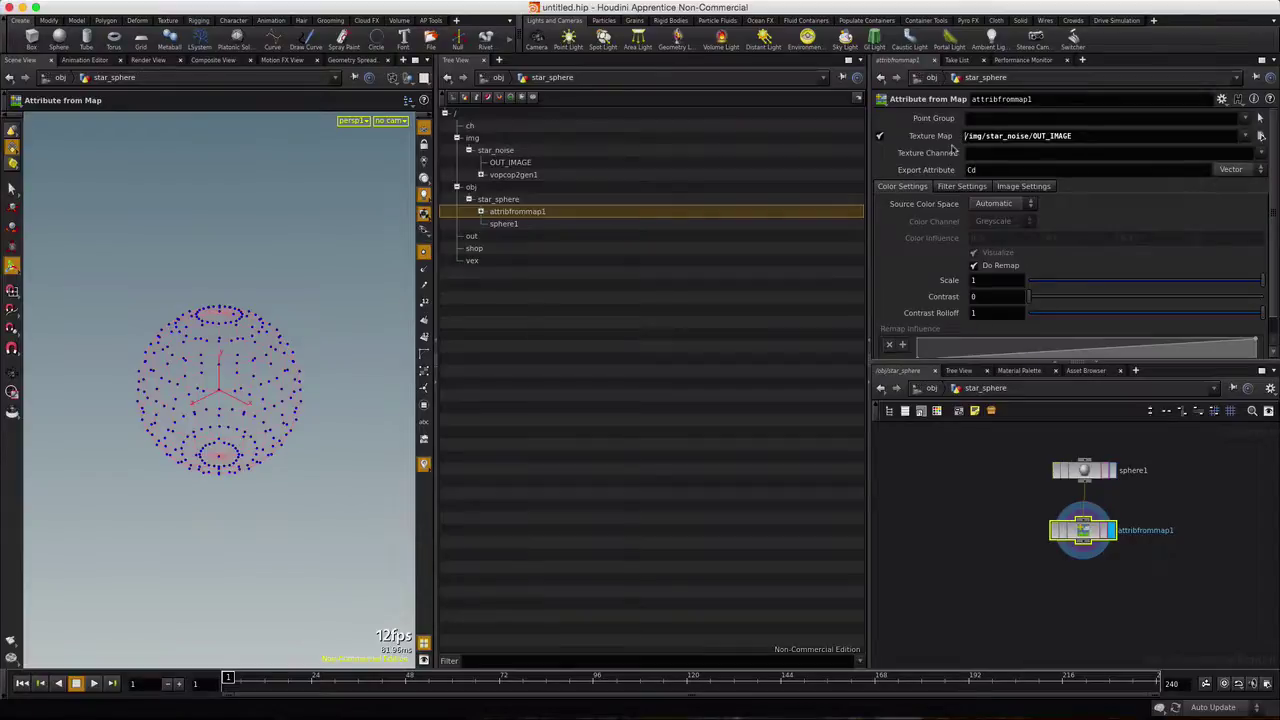
pyautogui.write('op:')
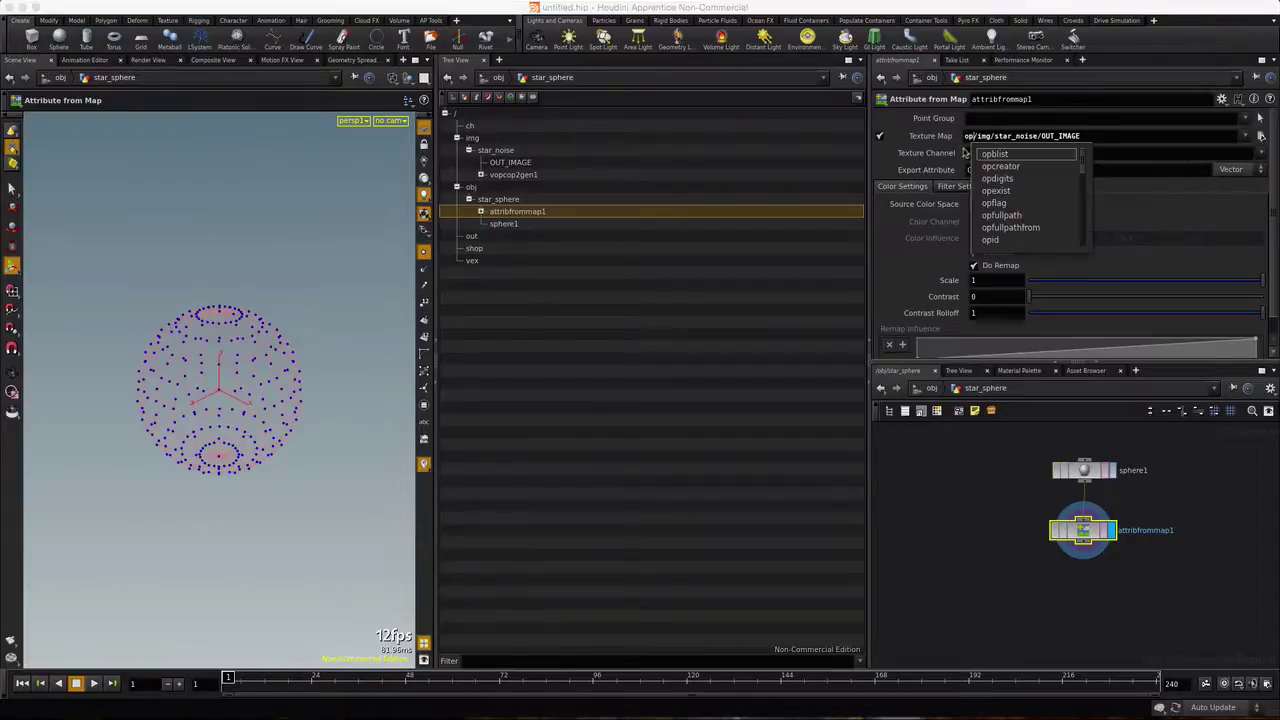
pyautogui.click(967, 536)
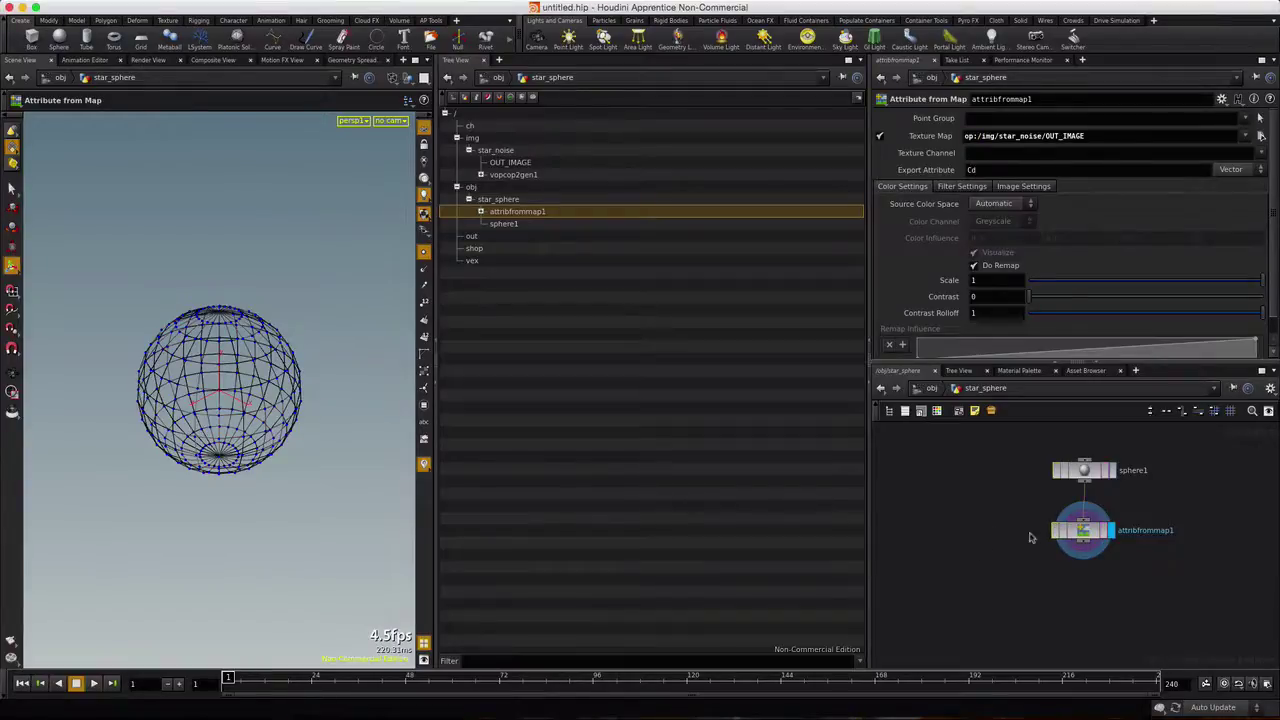
pyautogui.moveTo(1085, 533); pyautogui.dragTo(686, 596, button='middle')
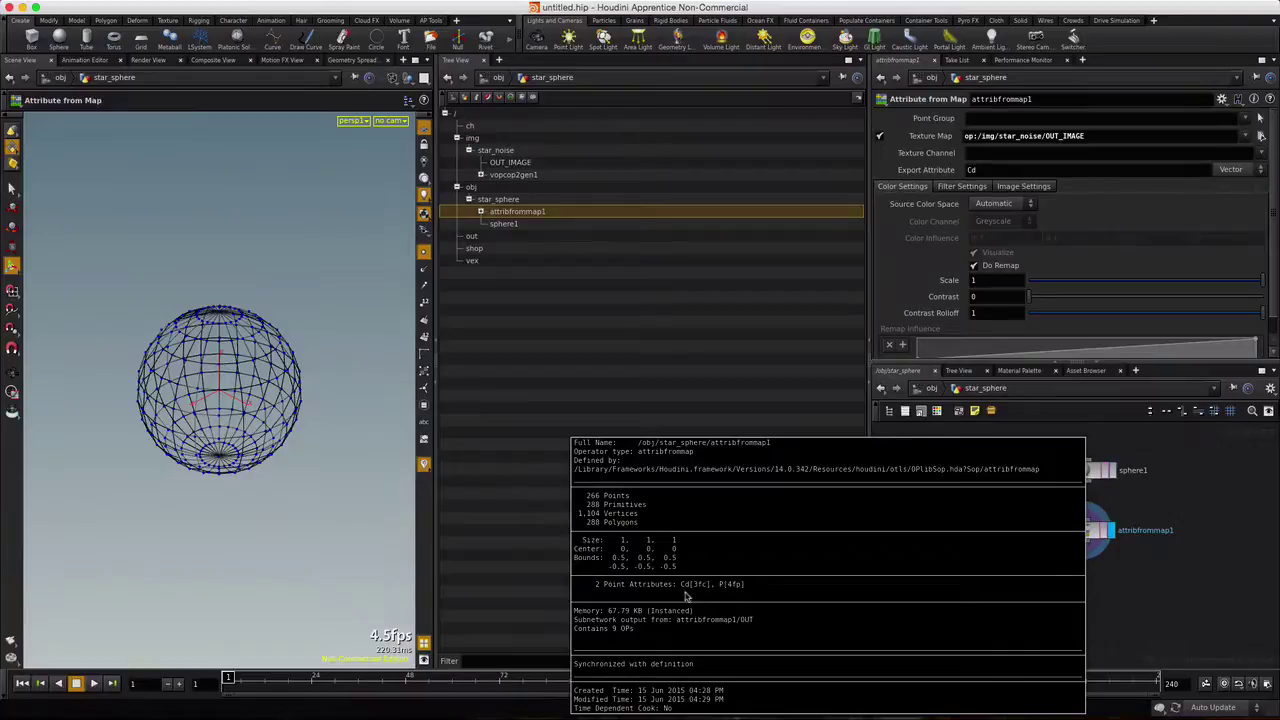
pyautogui.moveTo(686, 596); pyautogui.dragTo(692, 597, button='middle')
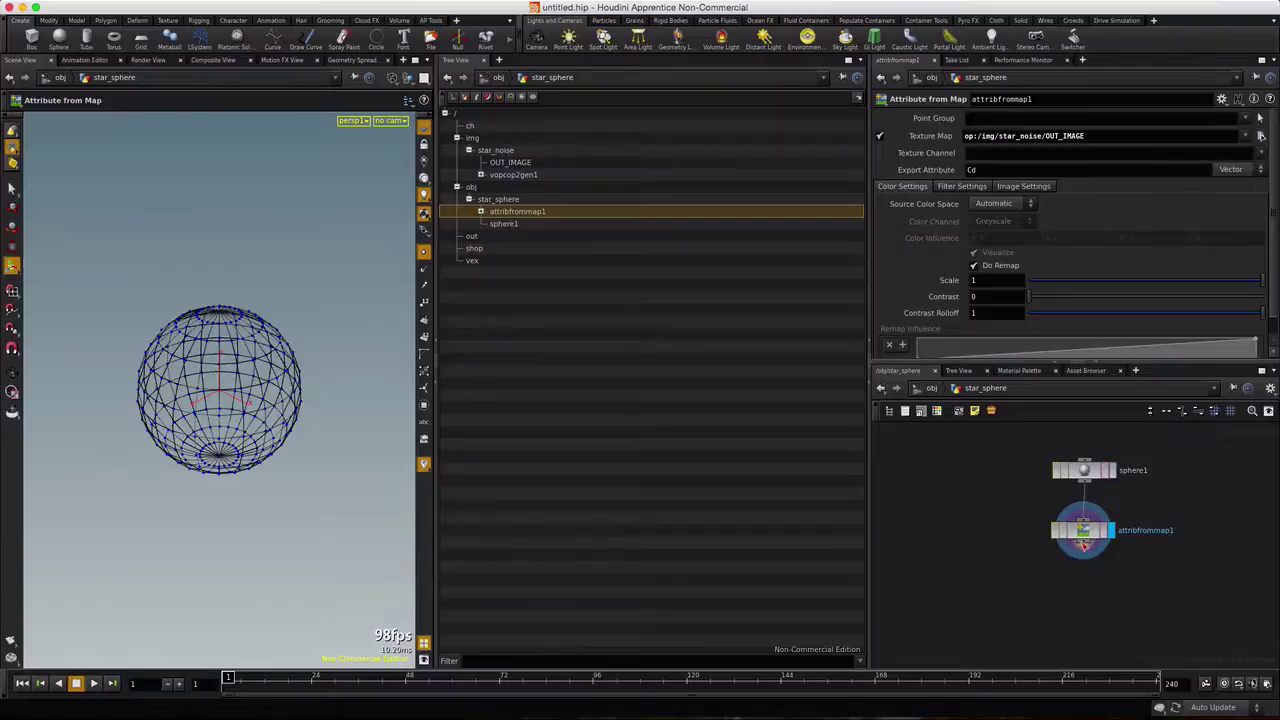
# Add a Scatter node below attribfrommap1 and set it as the display node
pyautogui.press('Tab')
pyautogui.write('sc')
pyautogui.press('BackSpace')
pyautogui.press('BackSpace')
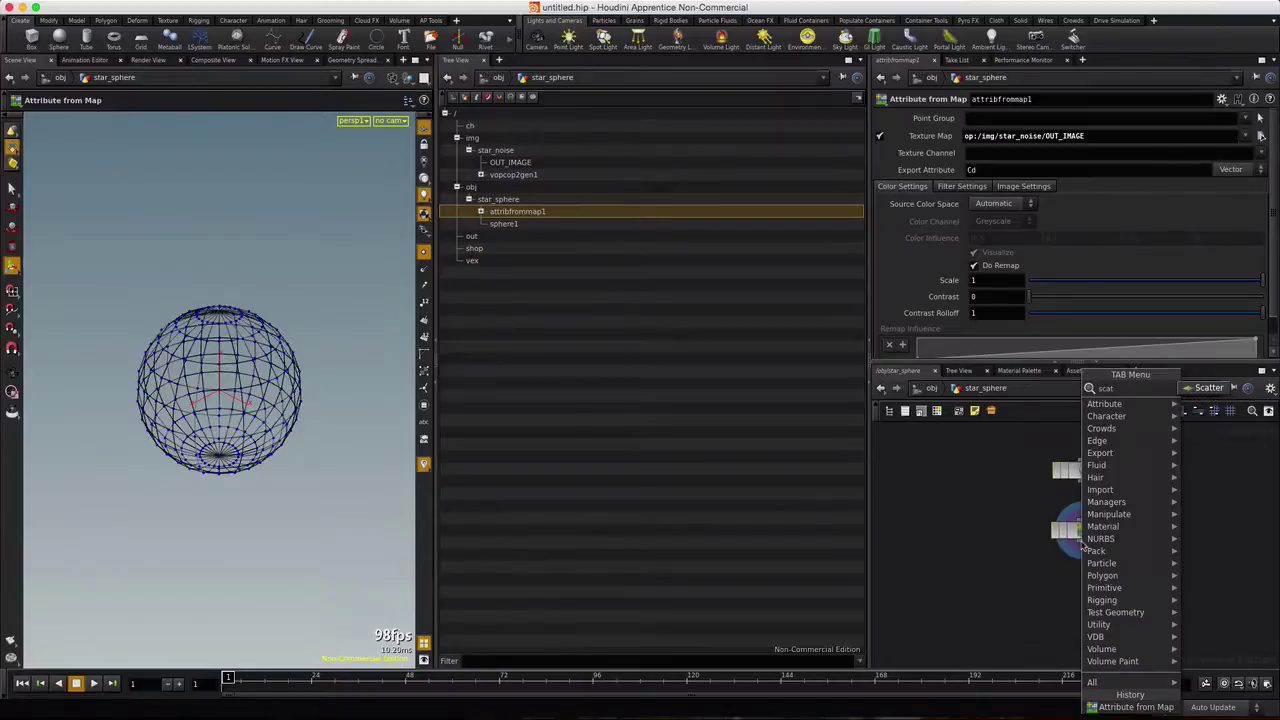
pyautogui.press('Escape')
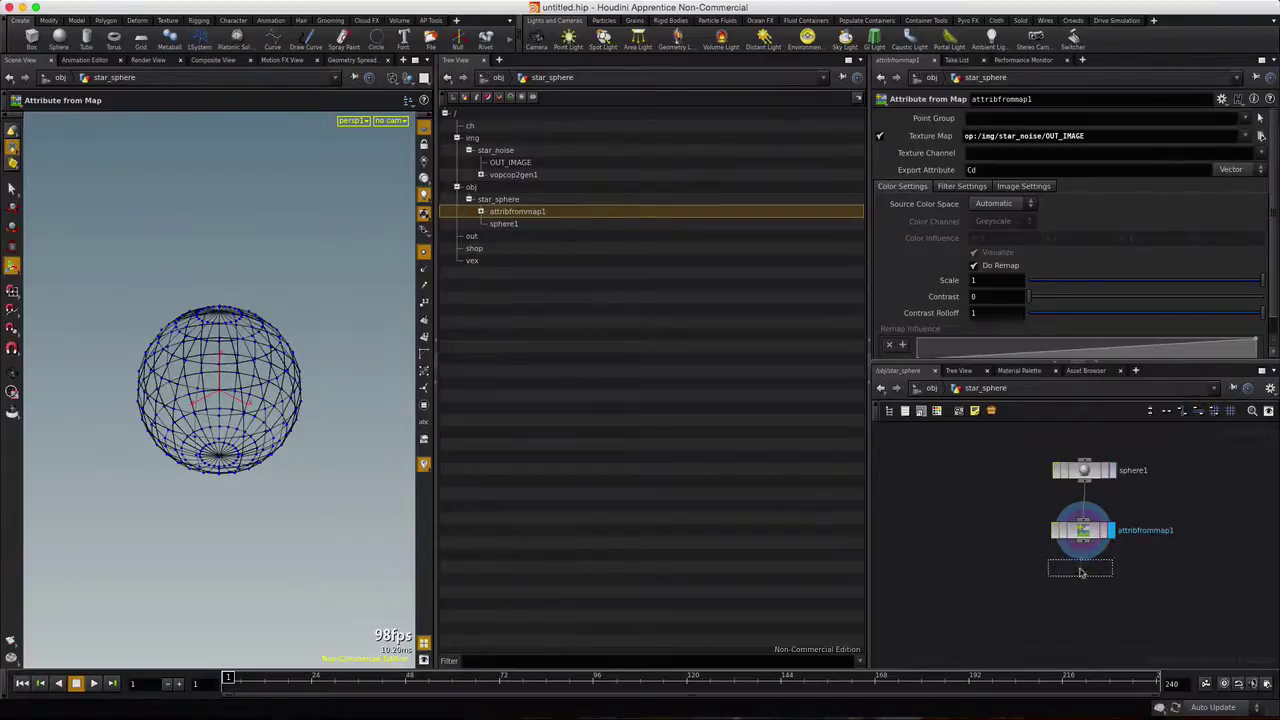
pyautogui.click(1088, 580)
pyautogui.click(1116, 581)
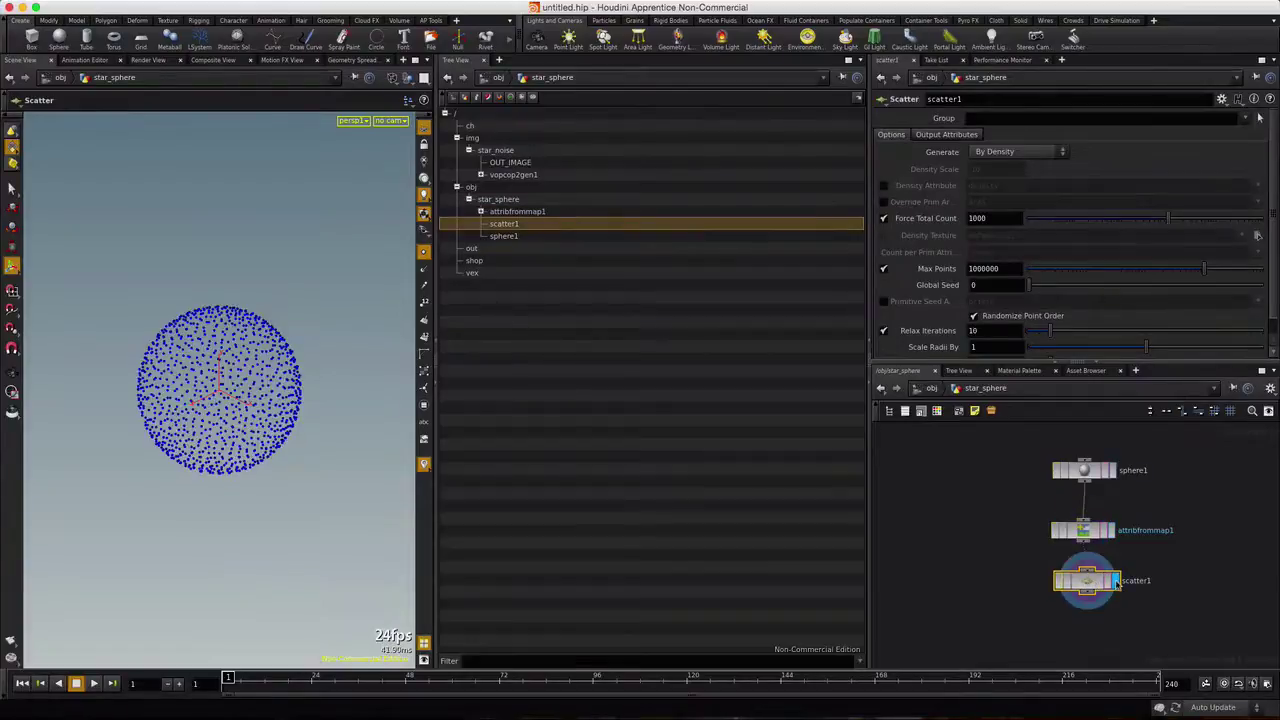
# Close the Tree View pane and orbit the viewport around the scattered points
pyautogui.click(860, 61)
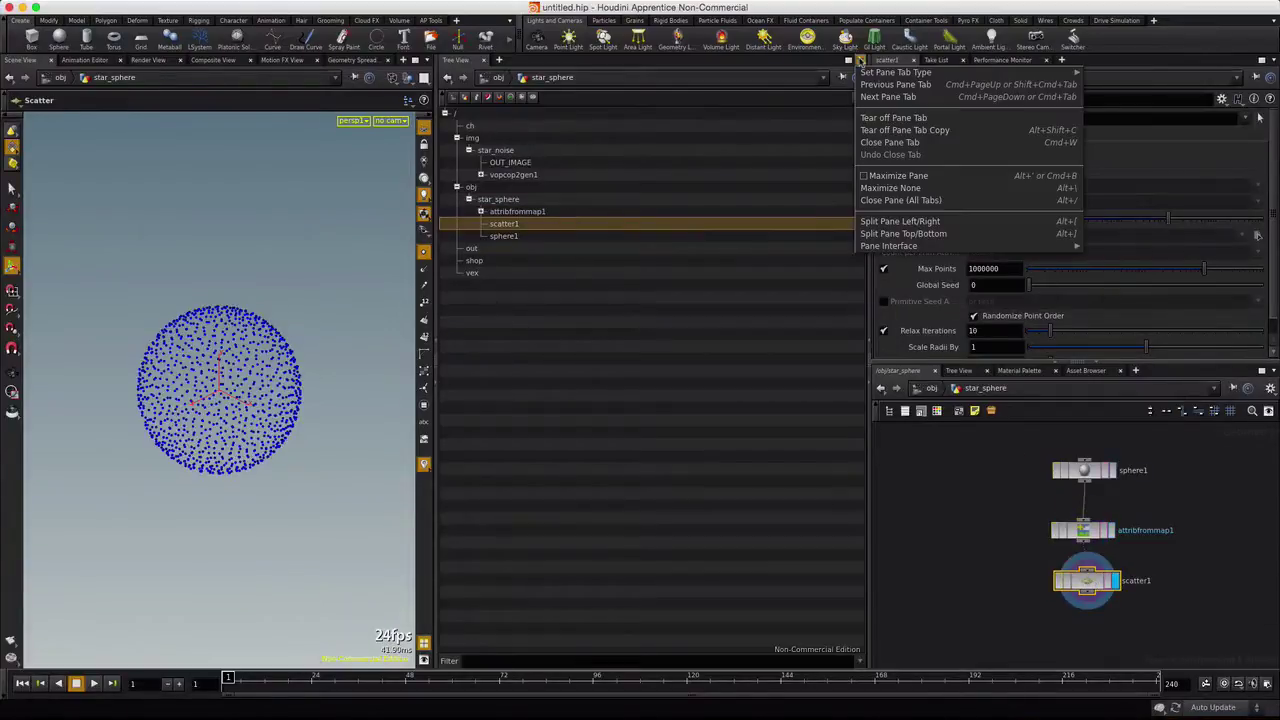
pyautogui.click(884, 202)
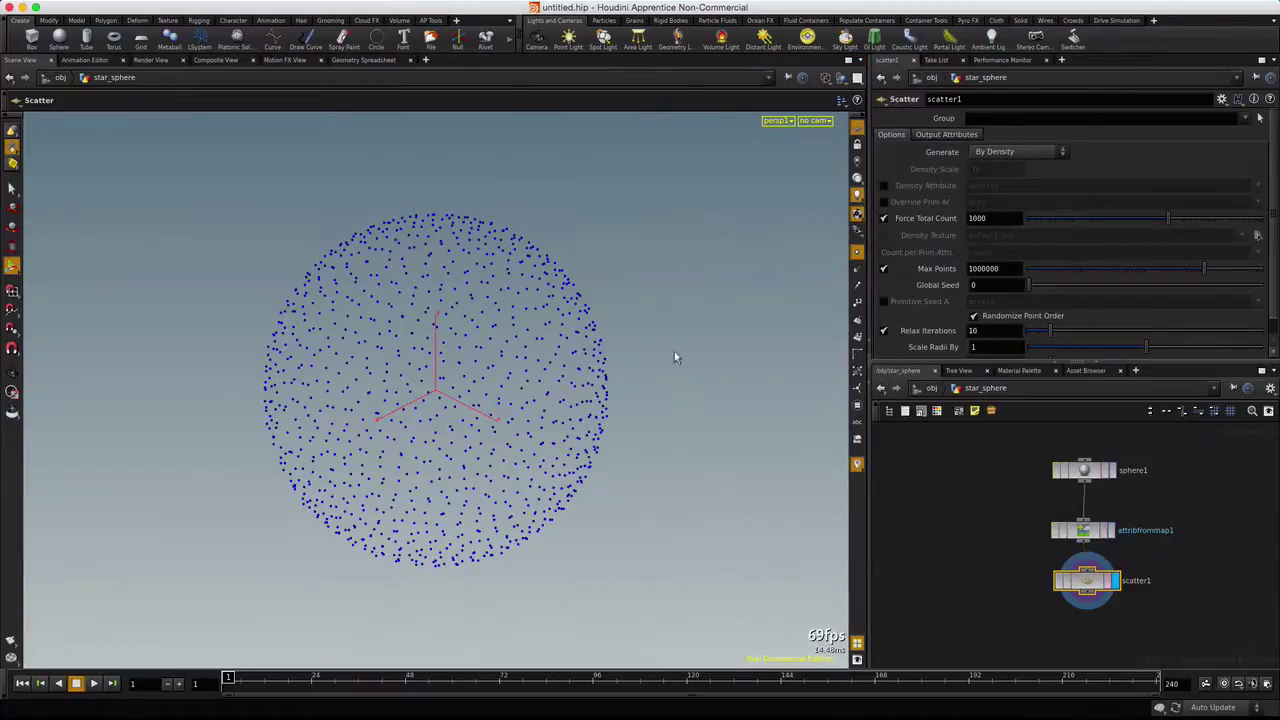
pyautogui.press('Escape')
pyautogui.moveTo(509, 371); pyautogui.dragTo(657, 320)
pyautogui.press('Return')
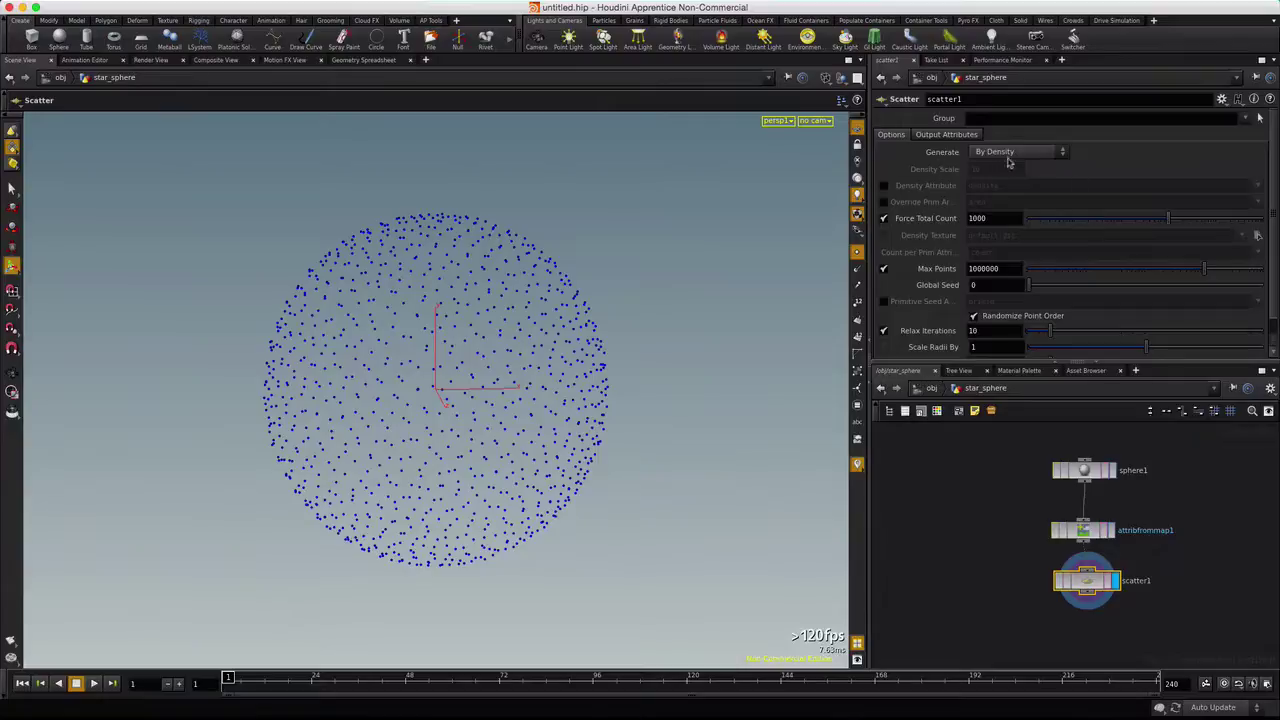
# Enable Density Attribute on scatter1 set to Cd, then orbit to check the clustered points
pyautogui.click(884, 188)
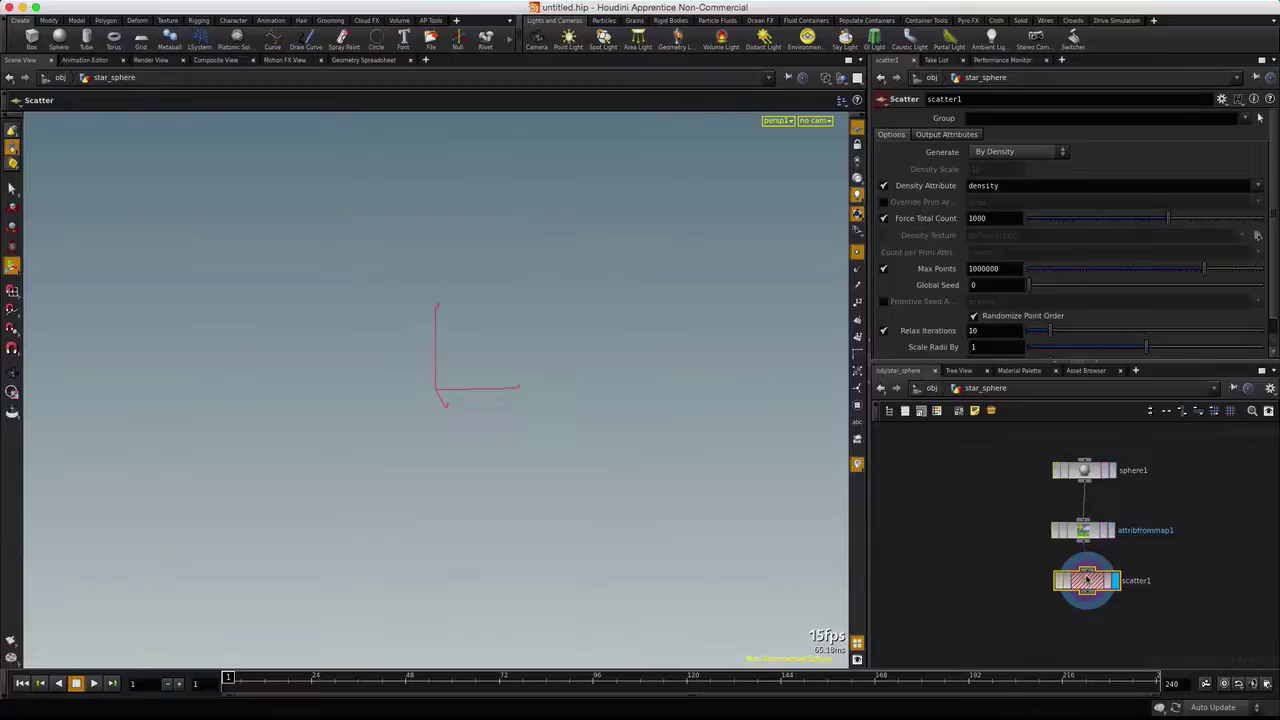
pyautogui.moveTo(1087, 581); pyautogui.dragTo(952, 472, button='middle')
pyautogui.click(1257, 186)
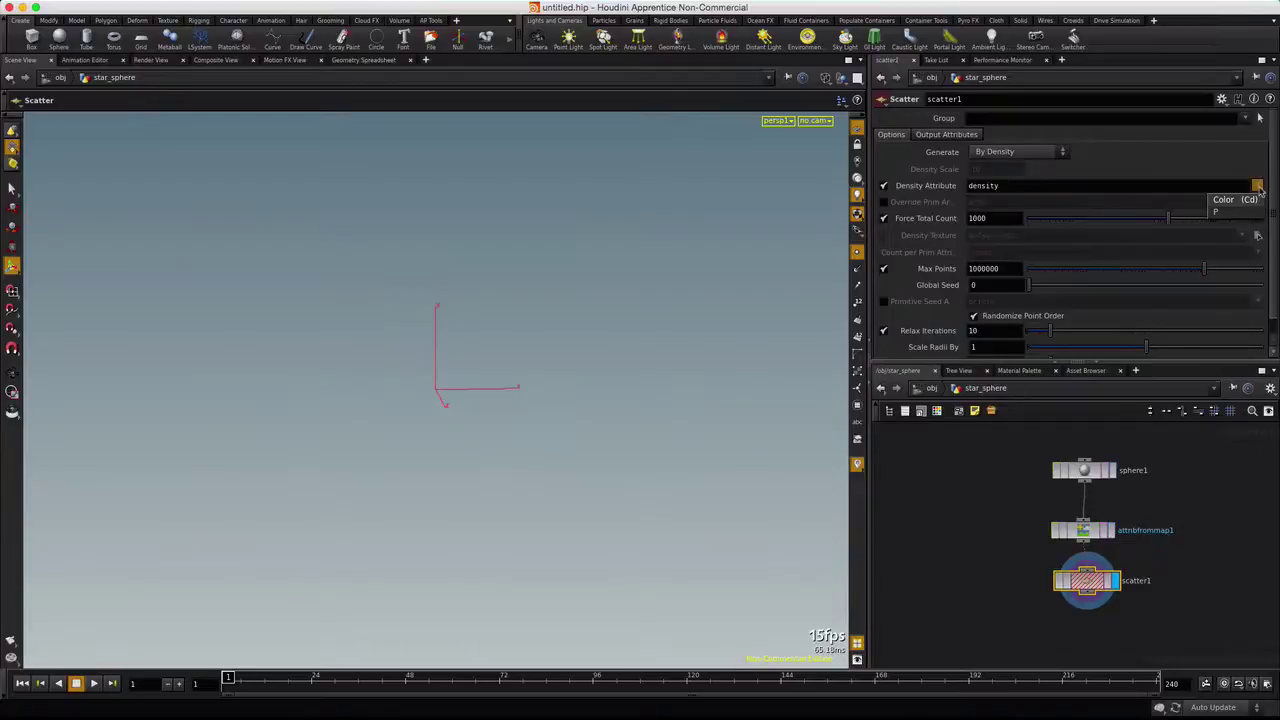
pyautogui.click(1231, 203)
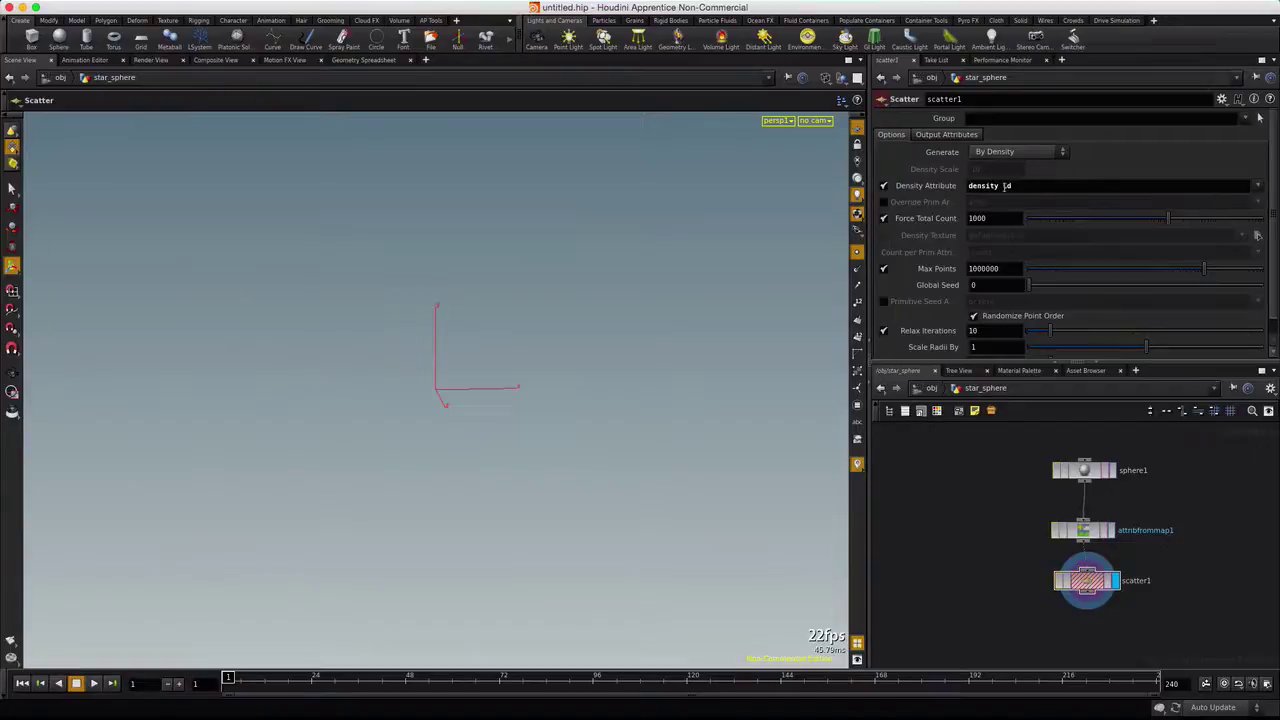
pyautogui.moveTo(1002, 186); pyautogui.dragTo(963, 194)
pyautogui.press('BackSpace')
pyautogui.click(962, 468)
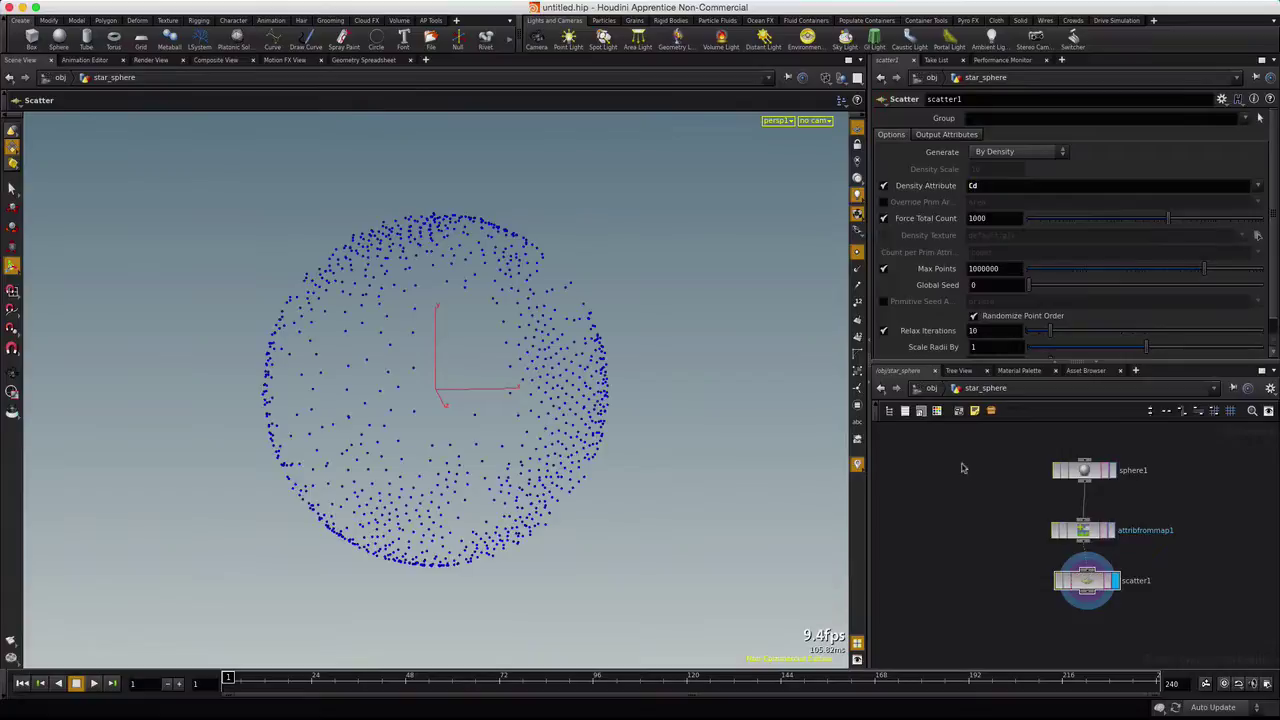
pyautogui.press('Escape')
pyautogui.moveTo(543, 343); pyautogui.dragTo(505, 328)
pyautogui.press('Return')
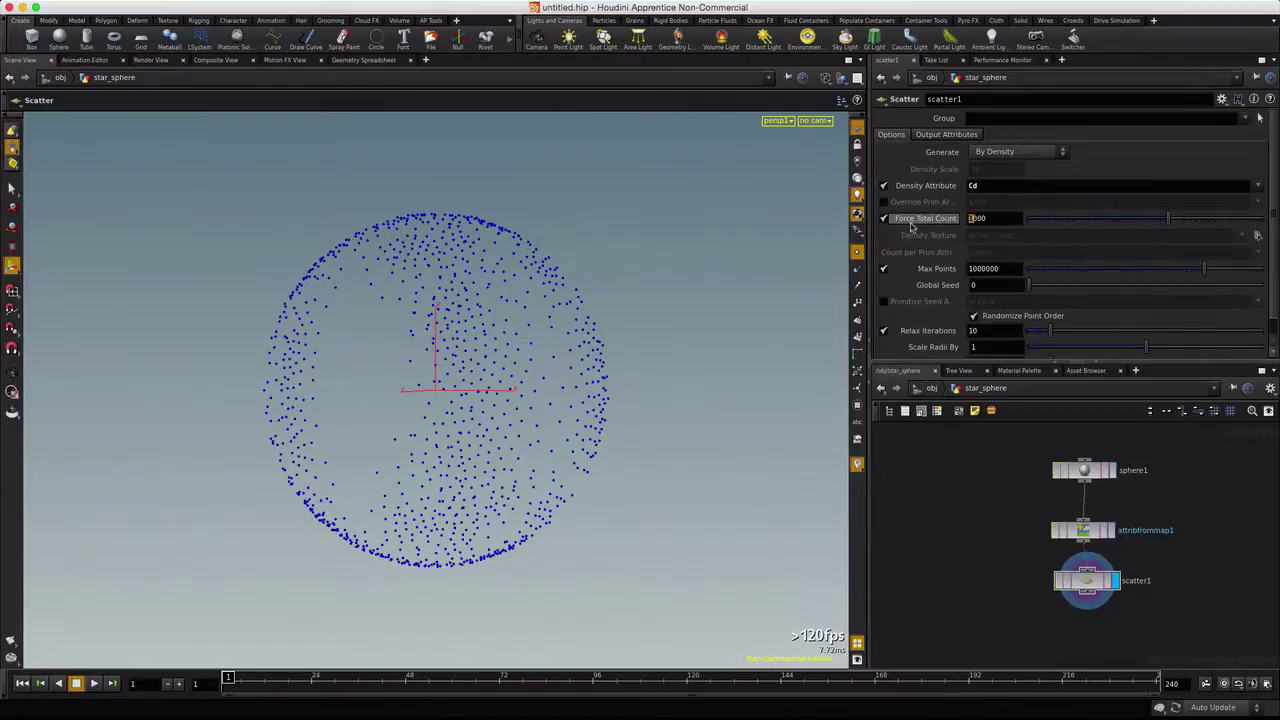
# Force scatter1's total point count to 5000 and orbit to view the denser sphere
pyautogui.write('5')
pyautogui.press('Return')
pyautogui.press('Escape')
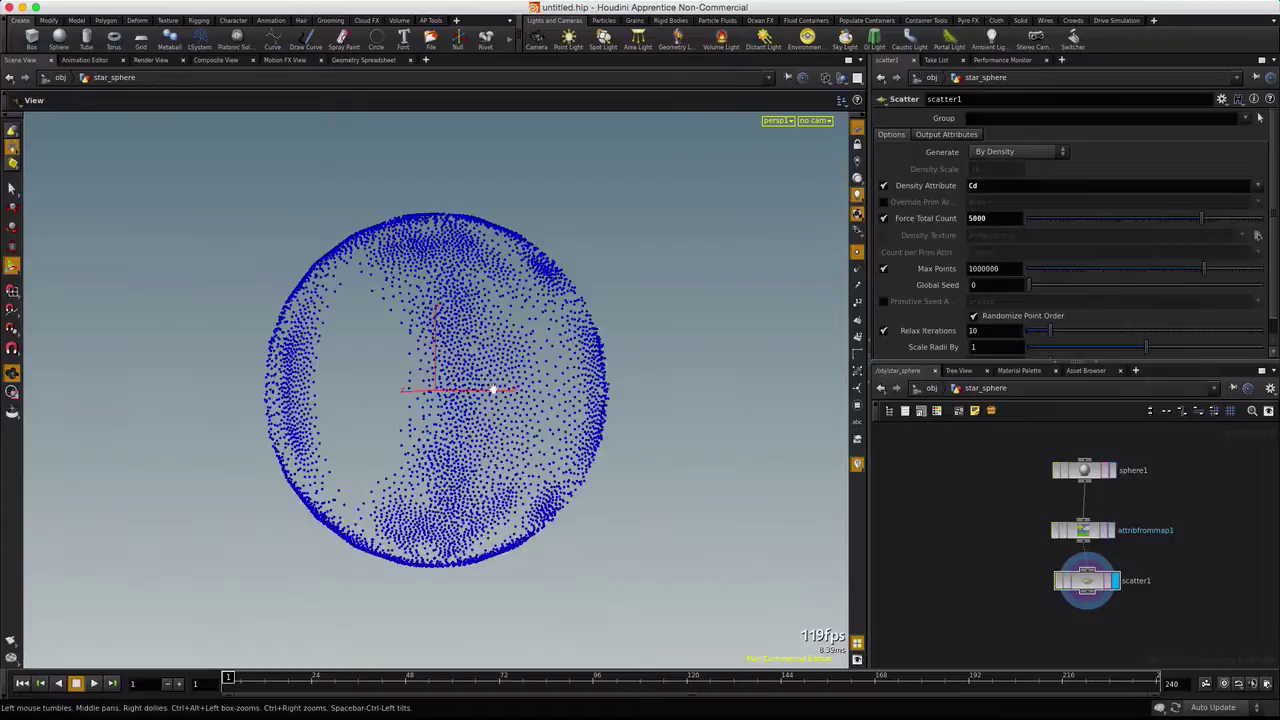
pyautogui.moveTo(492, 390); pyautogui.dragTo(517, 424)
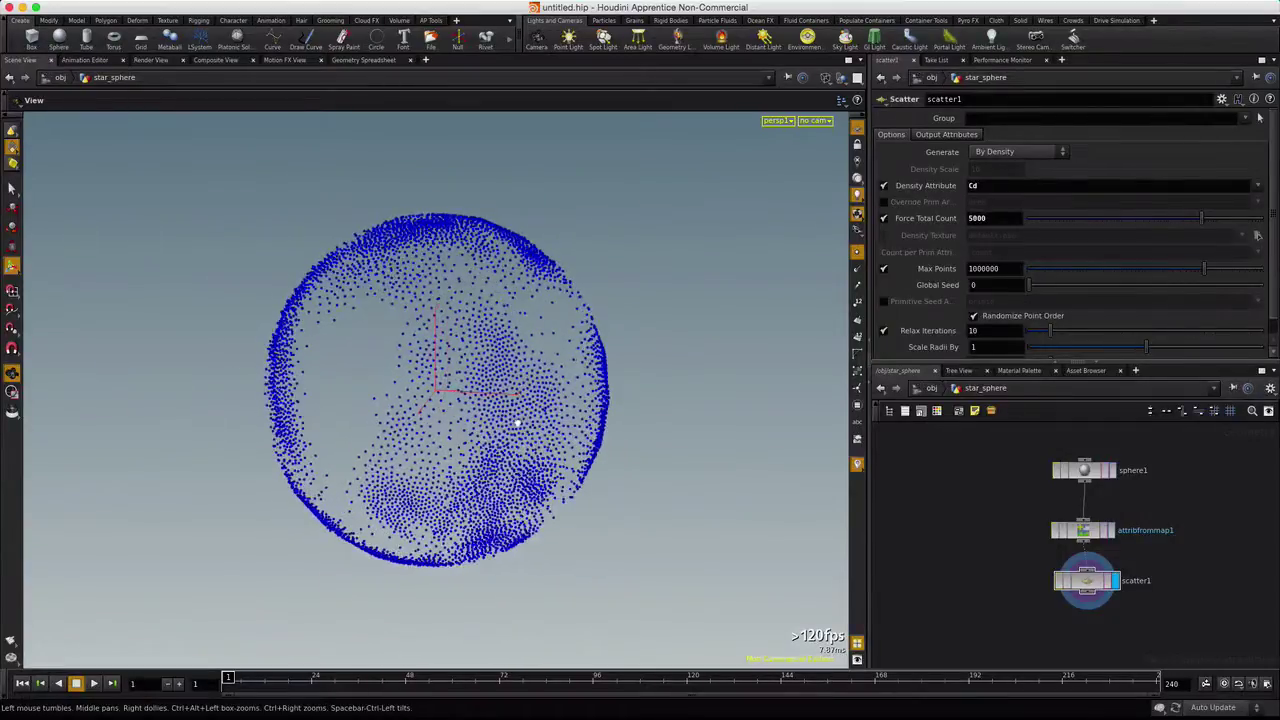
pyautogui.press('Return')
# Turn on Output Radius Attribute so every point gets a pscale value
pyautogui.click(935, 137)
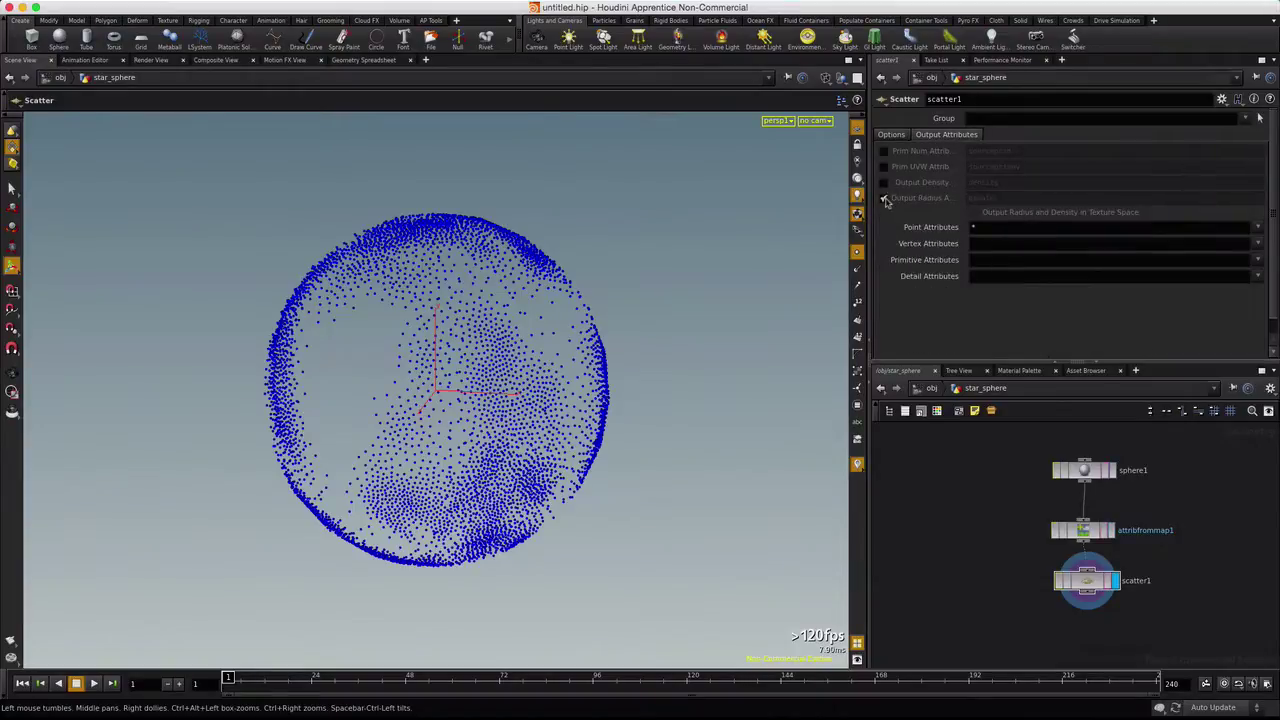
pyautogui.click(884, 198)
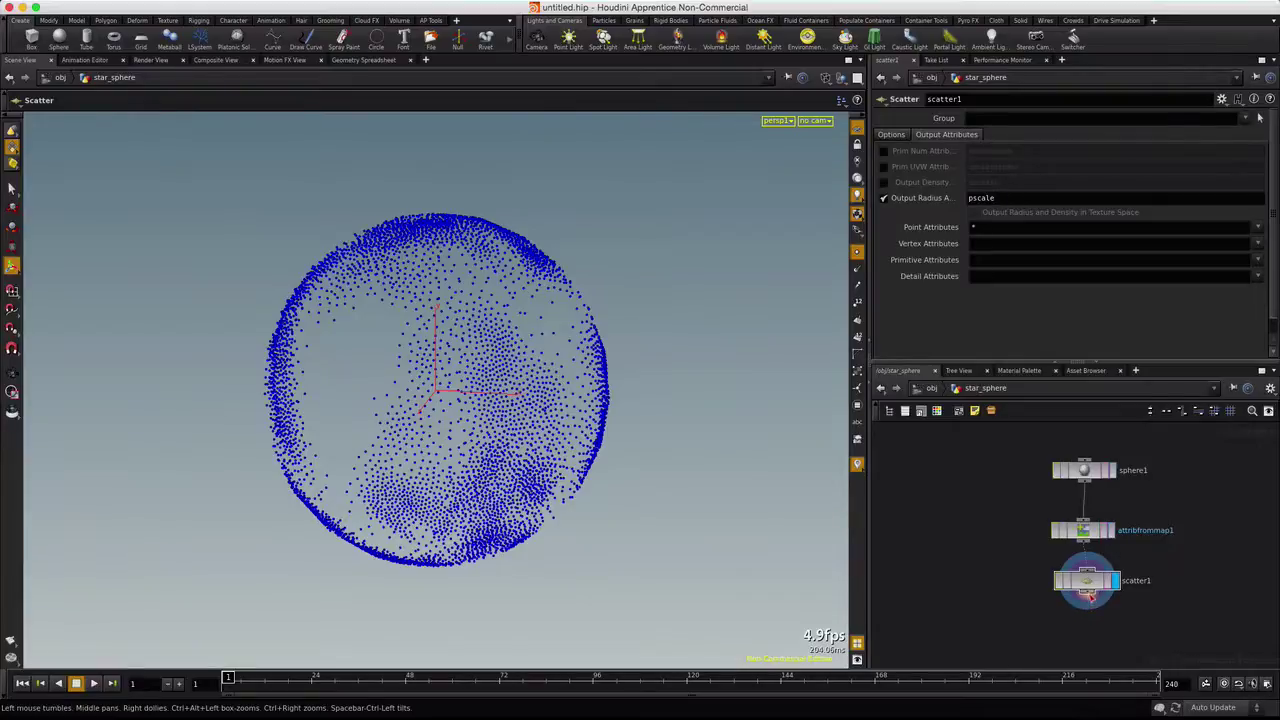
pyautogui.press('Tab')
pyautogui.write('attri')
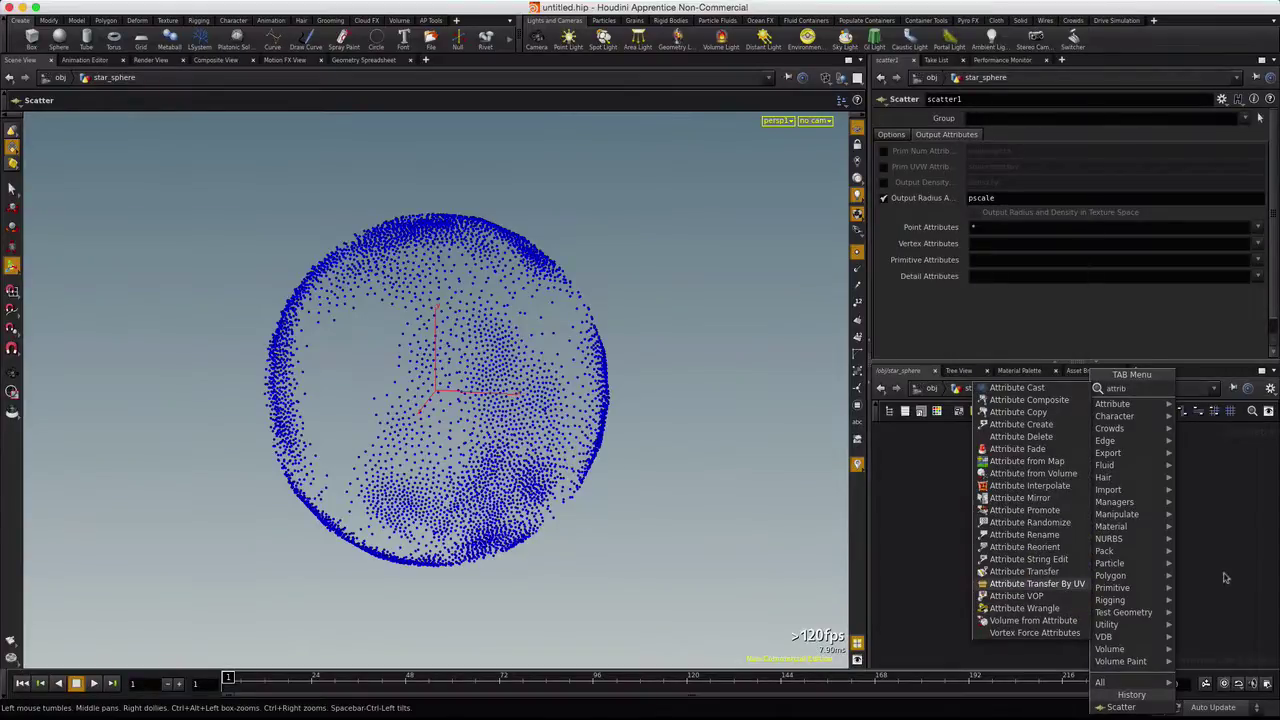
# Add a Point Wrangle node, pointwrangle1, directly below scatter1
pyautogui.press('Escape')
pyautogui.press('Tab')
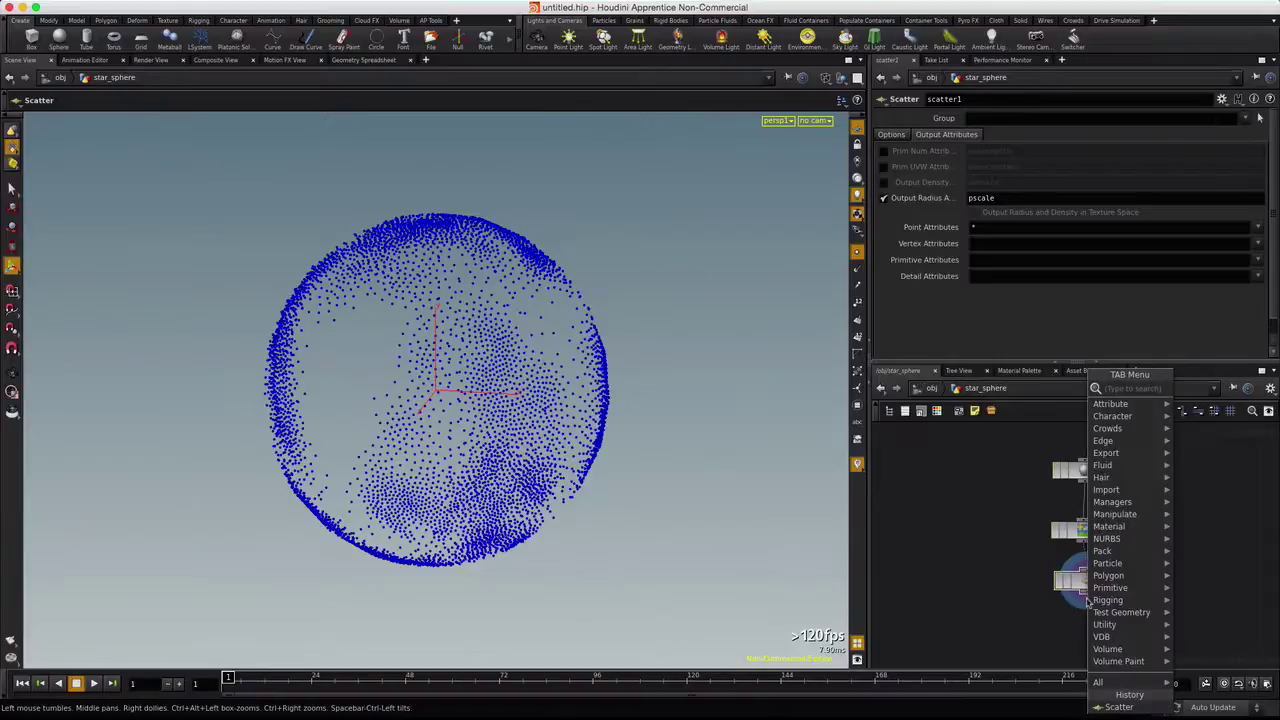
pyautogui.write('point')
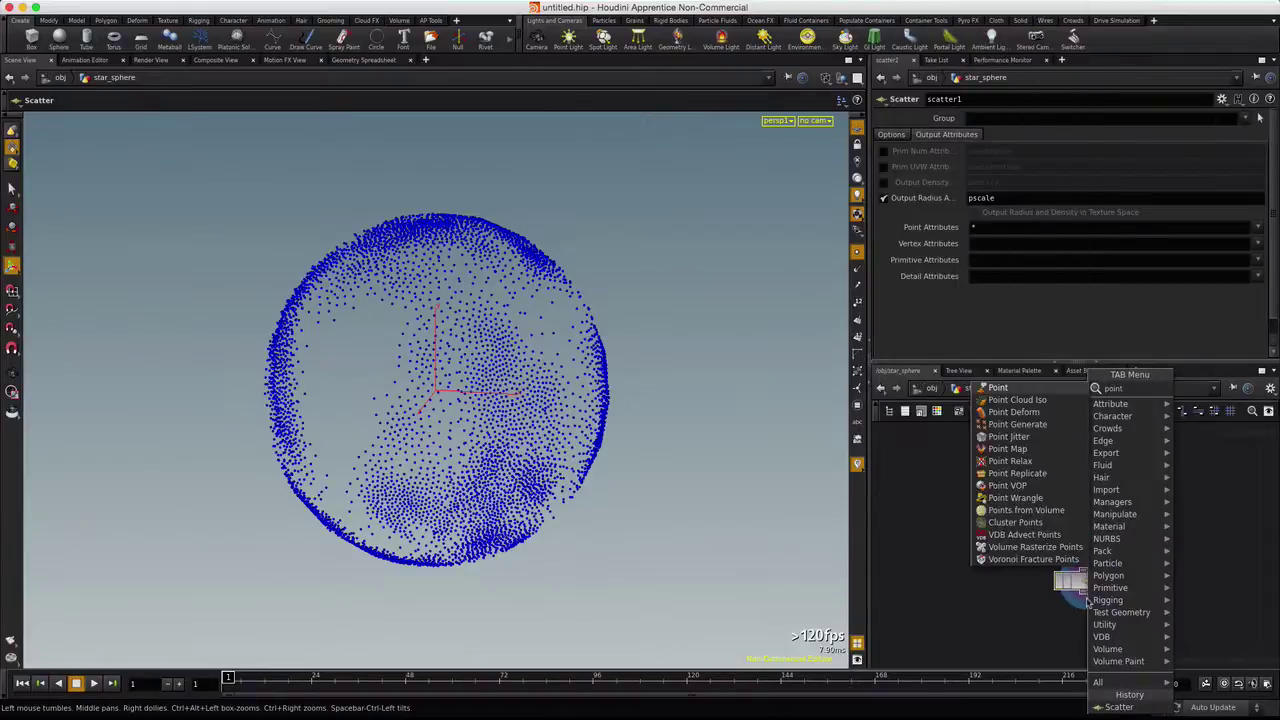
pyautogui.click(1015, 497)
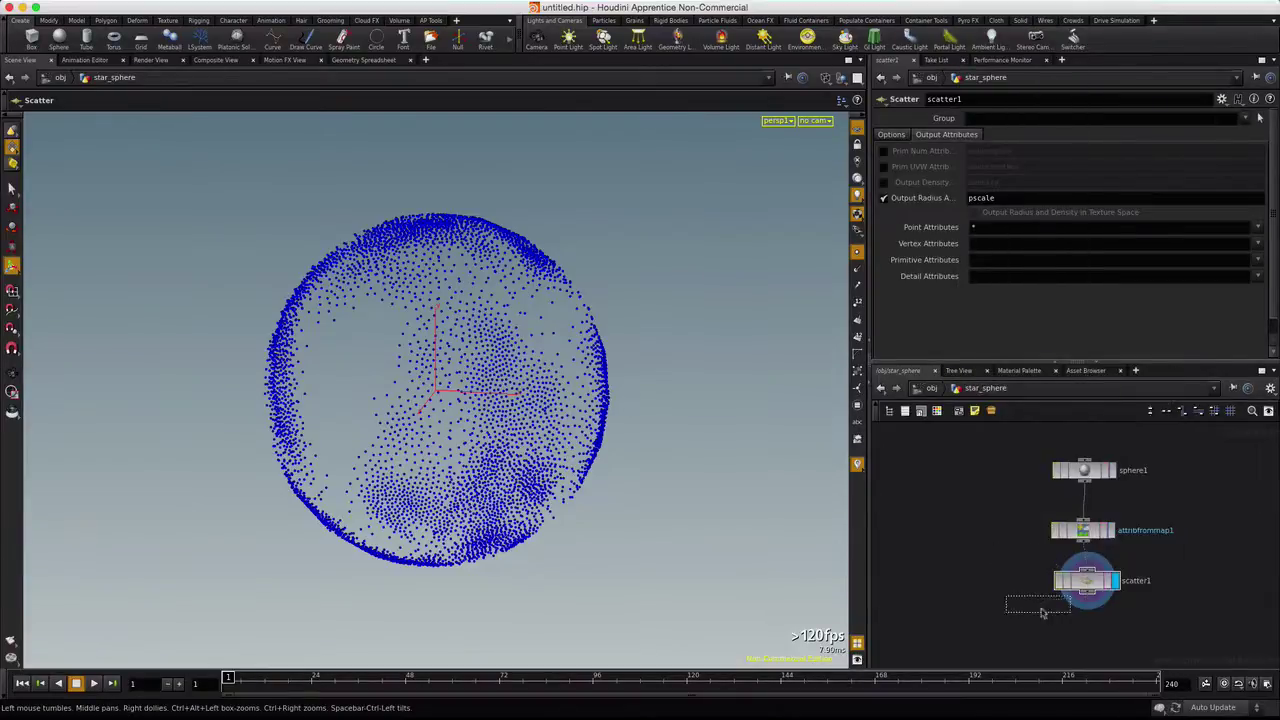
pyautogui.click(1093, 626)
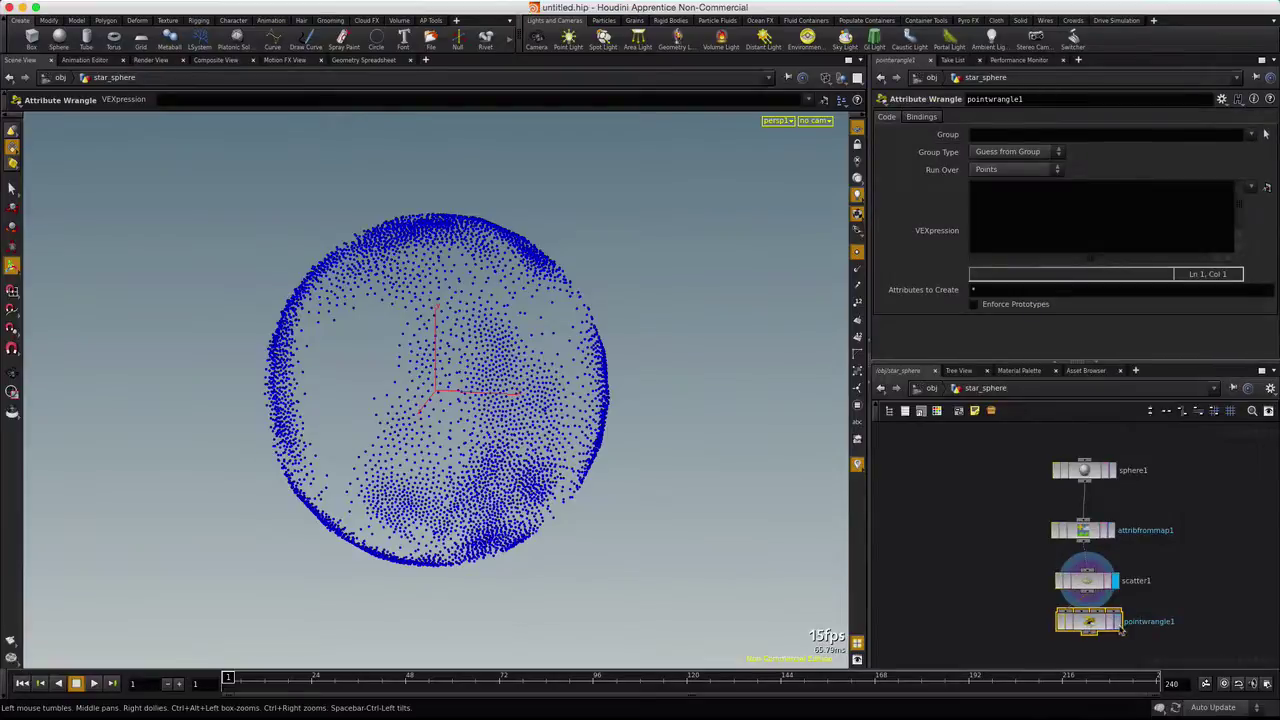
# Display pointwrangle1 and paste the star-size, pscale and Cd colour VEX code from TextEdit into its VEXpression
pyautogui.click(1118, 624)
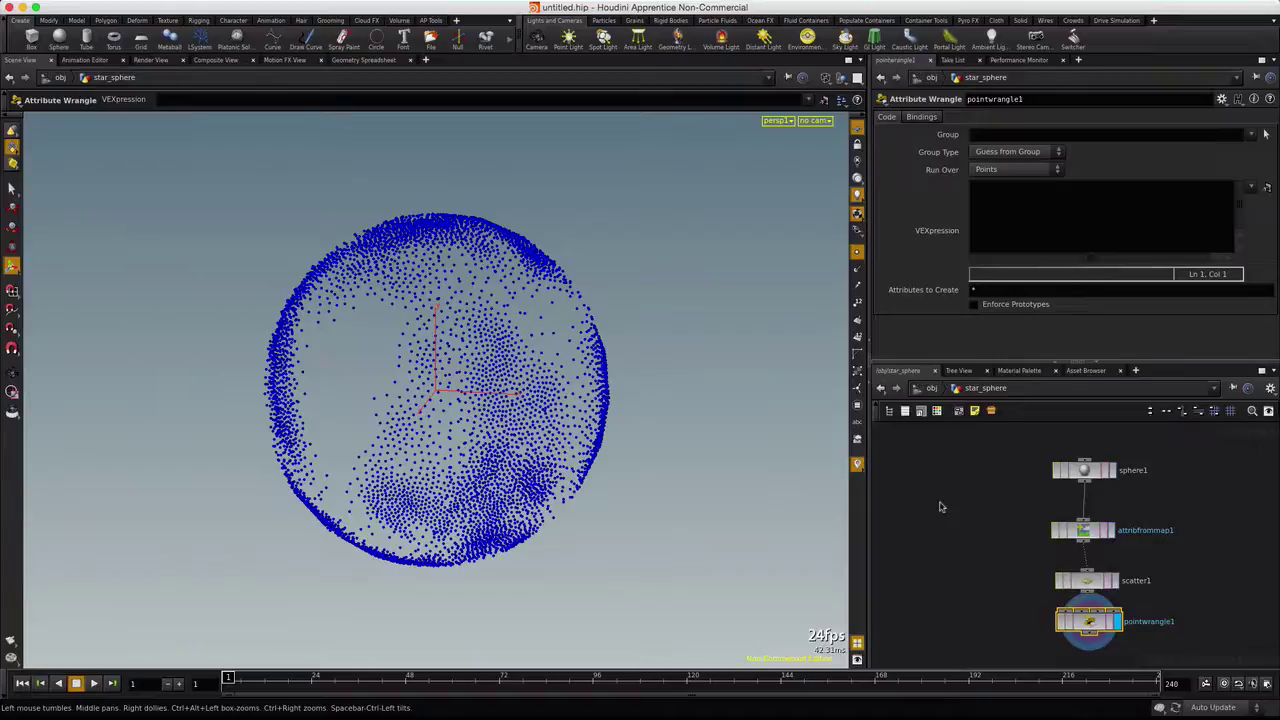
pyautogui.press('super+Tab')
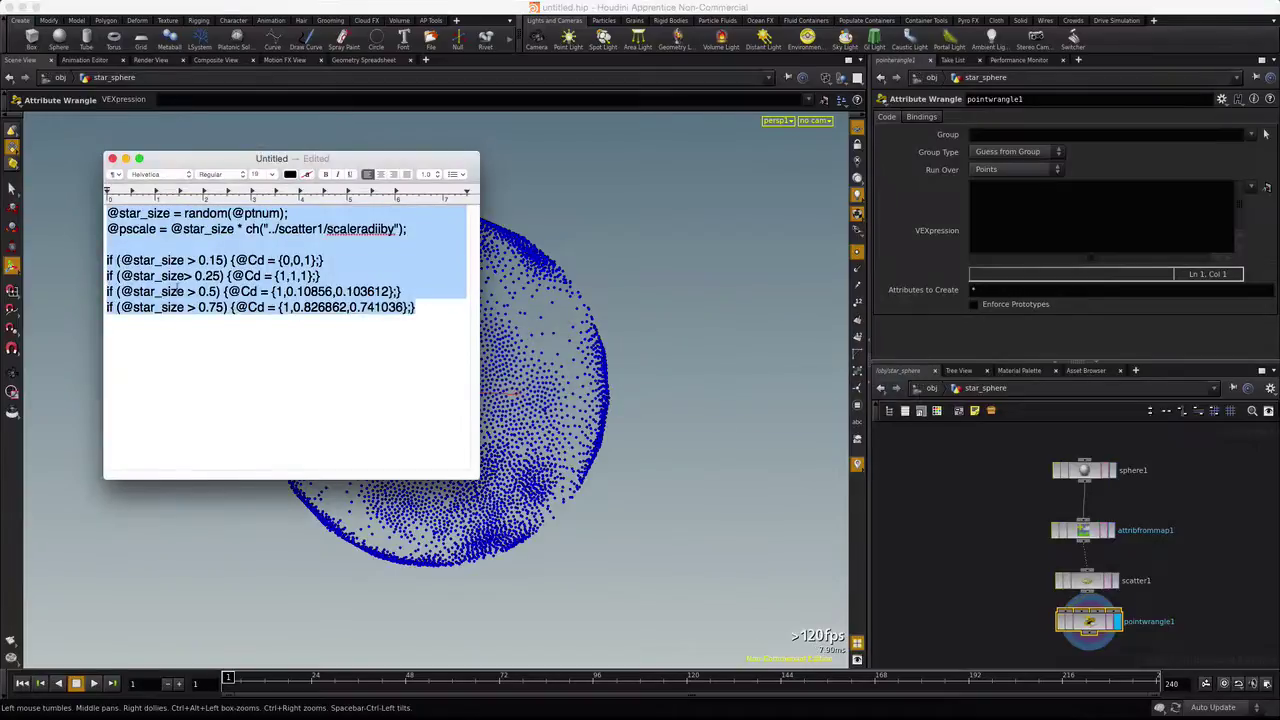
pyautogui.moveTo(219, 163); pyautogui.dragTo(496, 170)
pyautogui.click(606, 374)
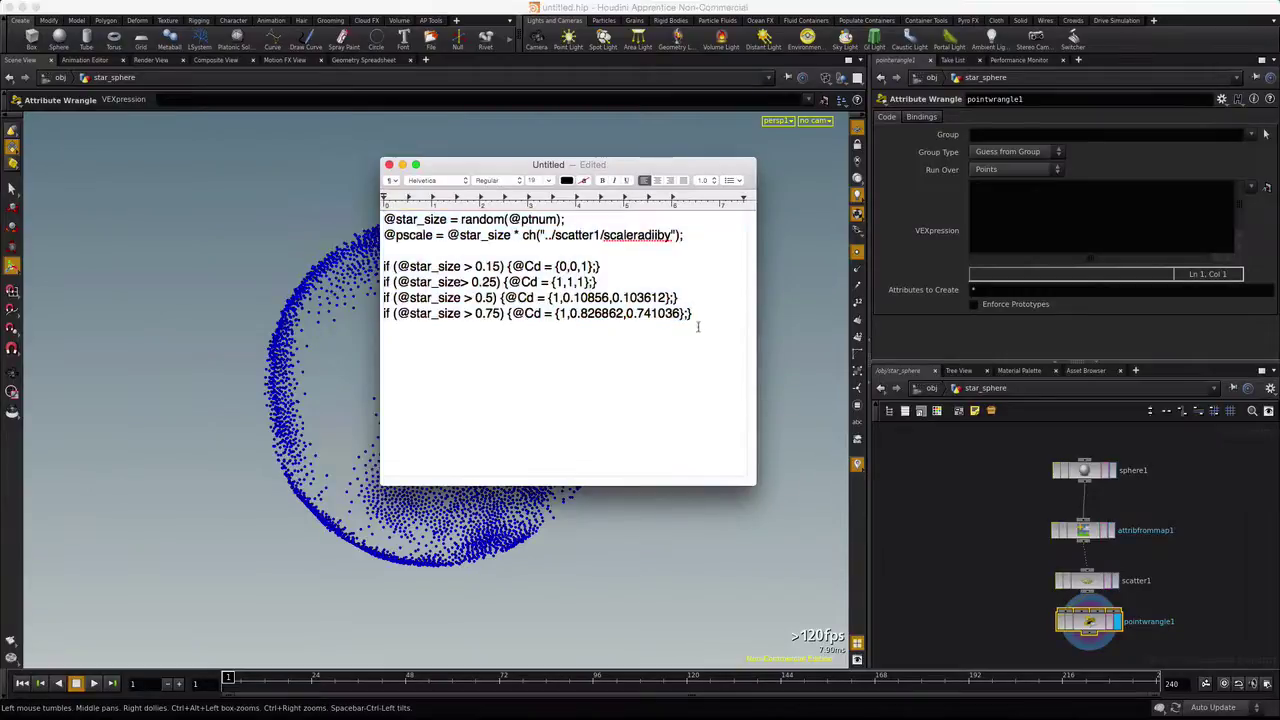
pyautogui.moveTo(695, 314); pyautogui.dragTo(305, 218)
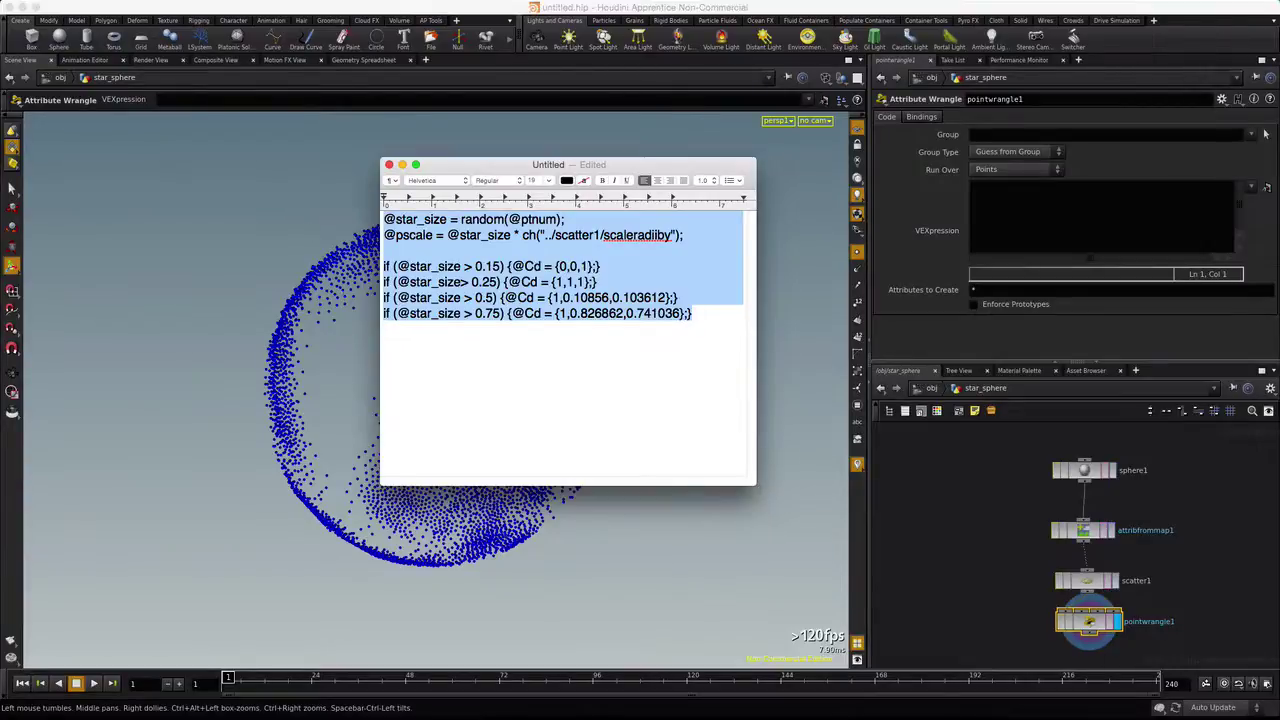
pyautogui.click(997, 200)
pyautogui.write('@star_size = random(@ptnum); @pscale = @star_size * ch("../scatter1/scaleradiiby");  if (@star_size > 0.15) {@Cd = {0,0,1};} if (@star_size> 0.25) {@Cd = {1,1,1};} if (@star_size > 0.5) {@Cd = {1.0,0.10856,0.103612};} if (@star_size > 0.75) {@Cd = {1.0,0.826862,0.741036};}')
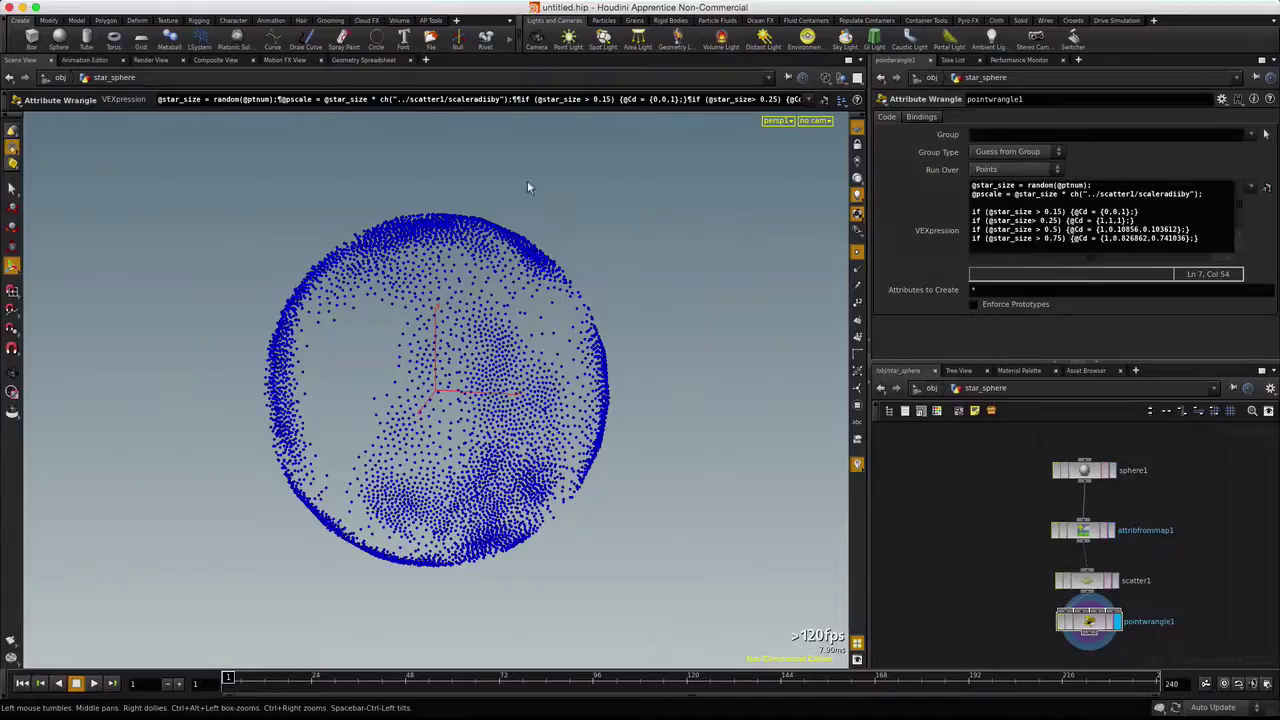
# Create camera cam1 at the origin, look through it, and lock it to the view
pyautogui.click(538, 40)
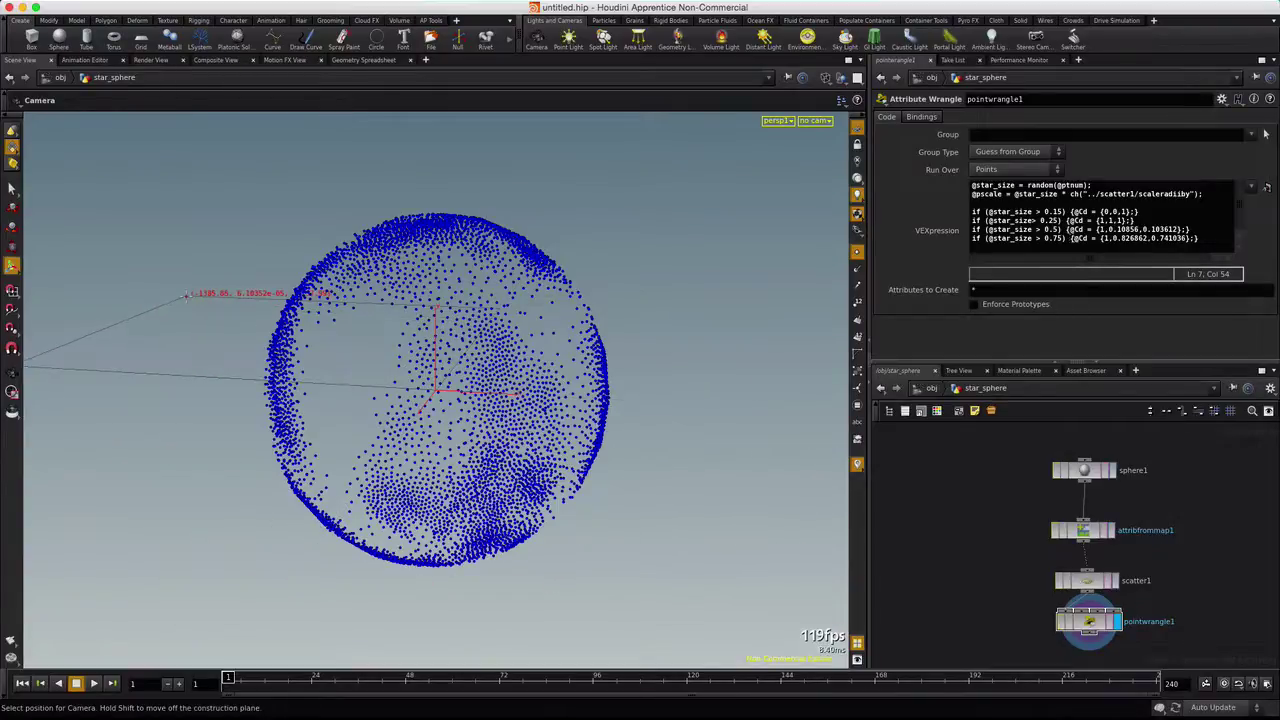
pyautogui.press('Return')
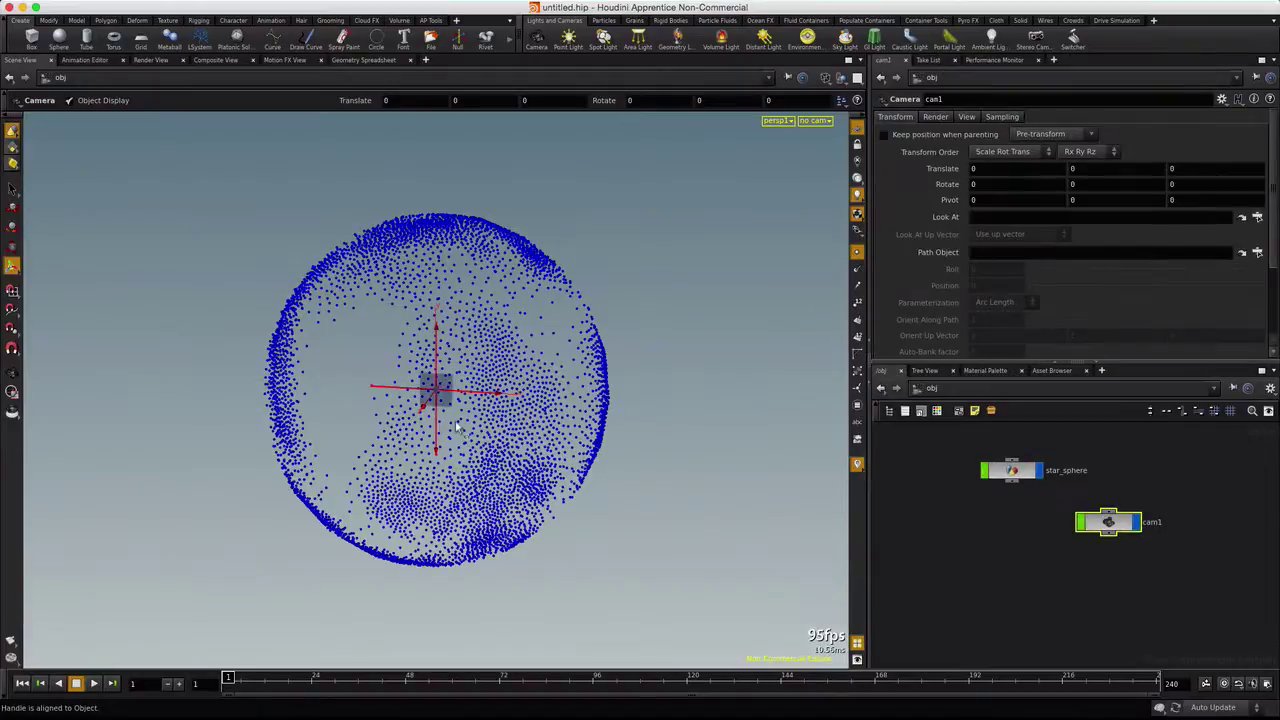
pyautogui.click(824, 122)
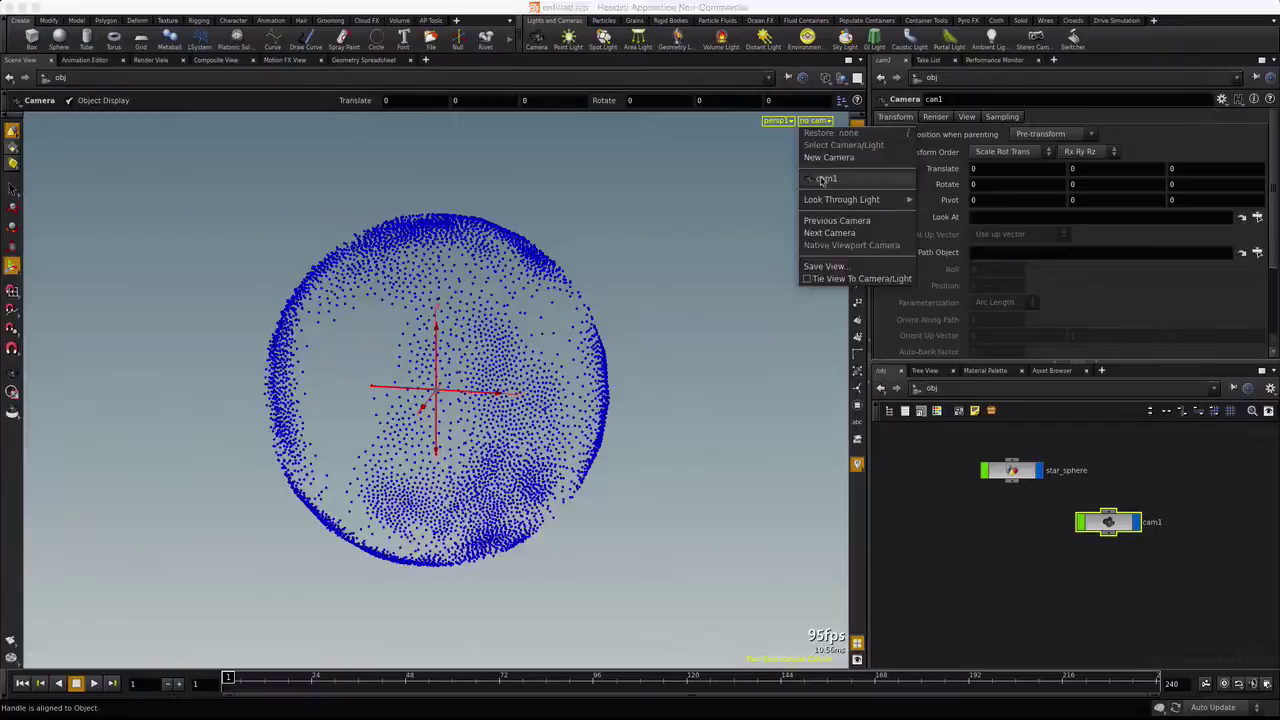
pyautogui.click(823, 178)
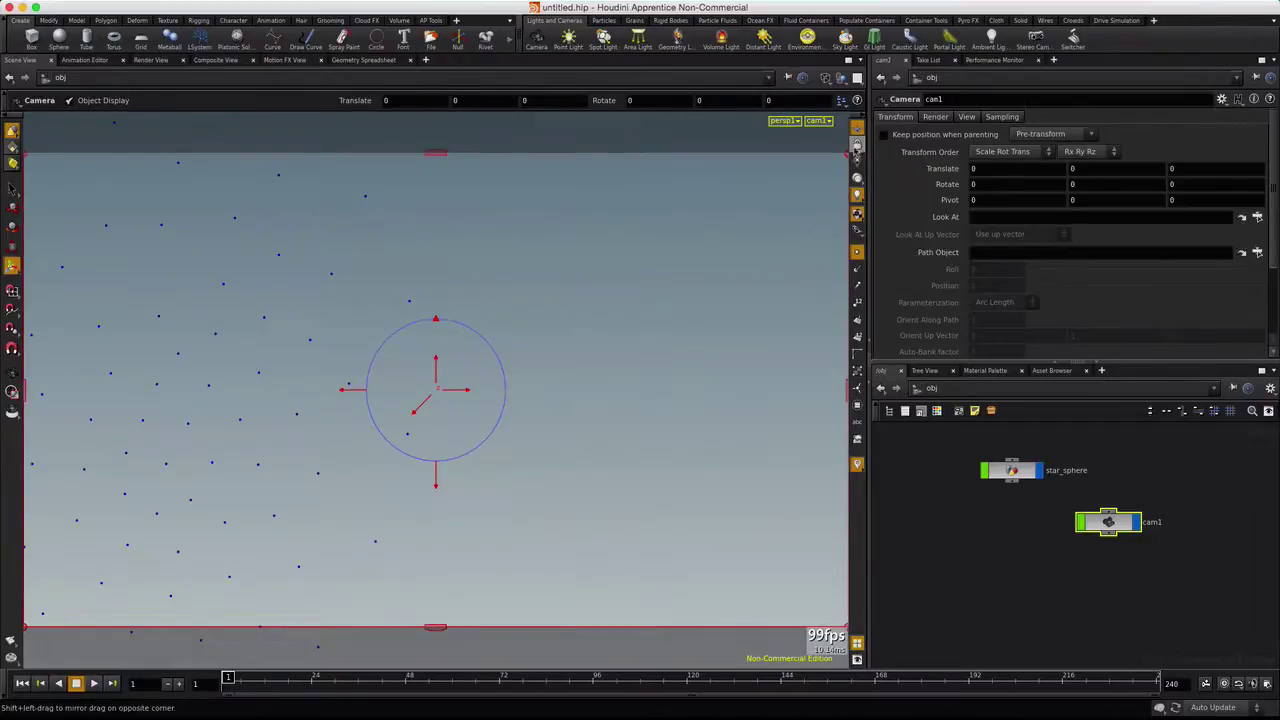
pyautogui.click(857, 145)
# Tumble cam1 to about -40.13, 125.62 so the stars spread evenly in frame
pyautogui.press('Escape')
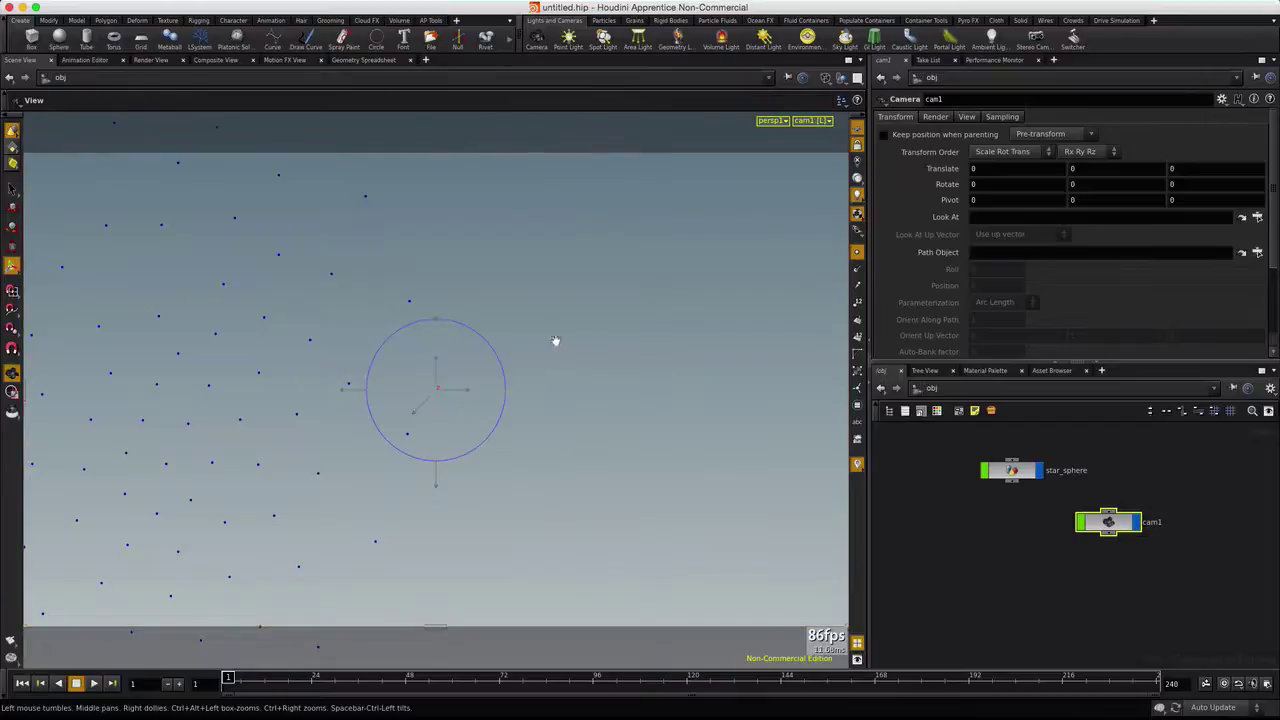
pyautogui.moveTo(551, 340); pyautogui.dragTo(497, 366)
pyautogui.press('Return')
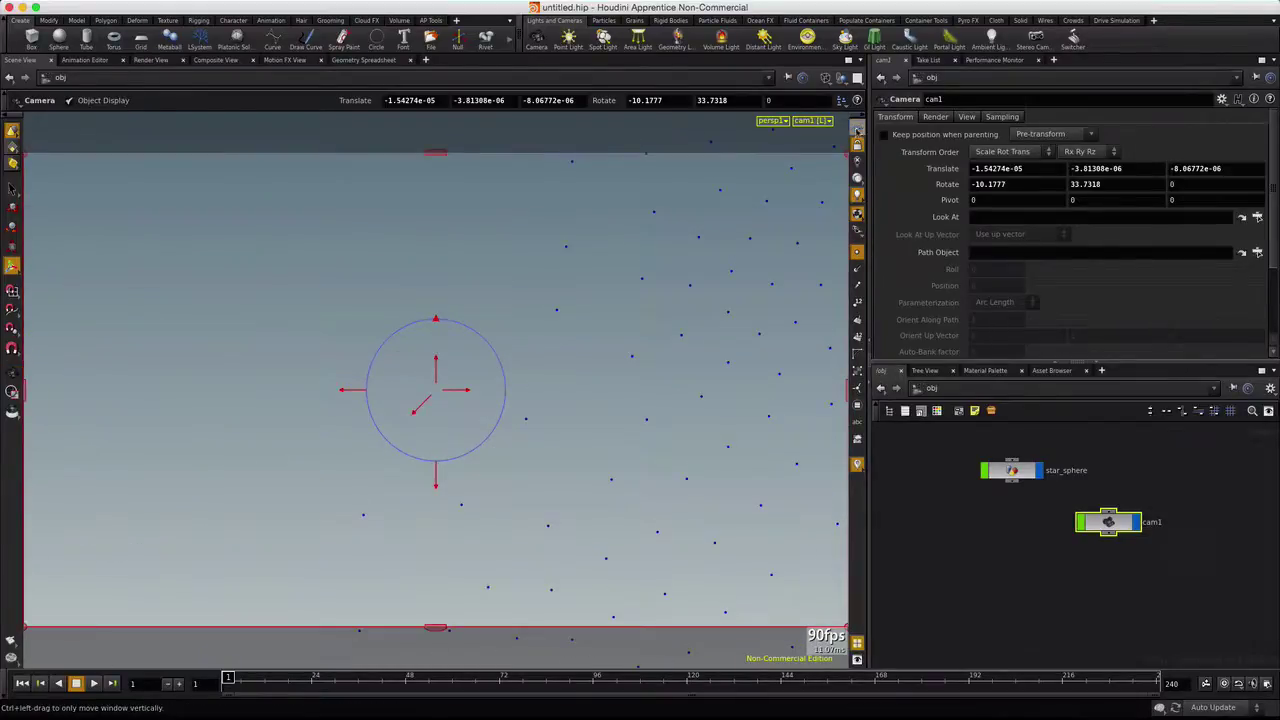
pyautogui.press('Escape')
pyautogui.moveTo(480, 420); pyautogui.dragTo(397, 443)
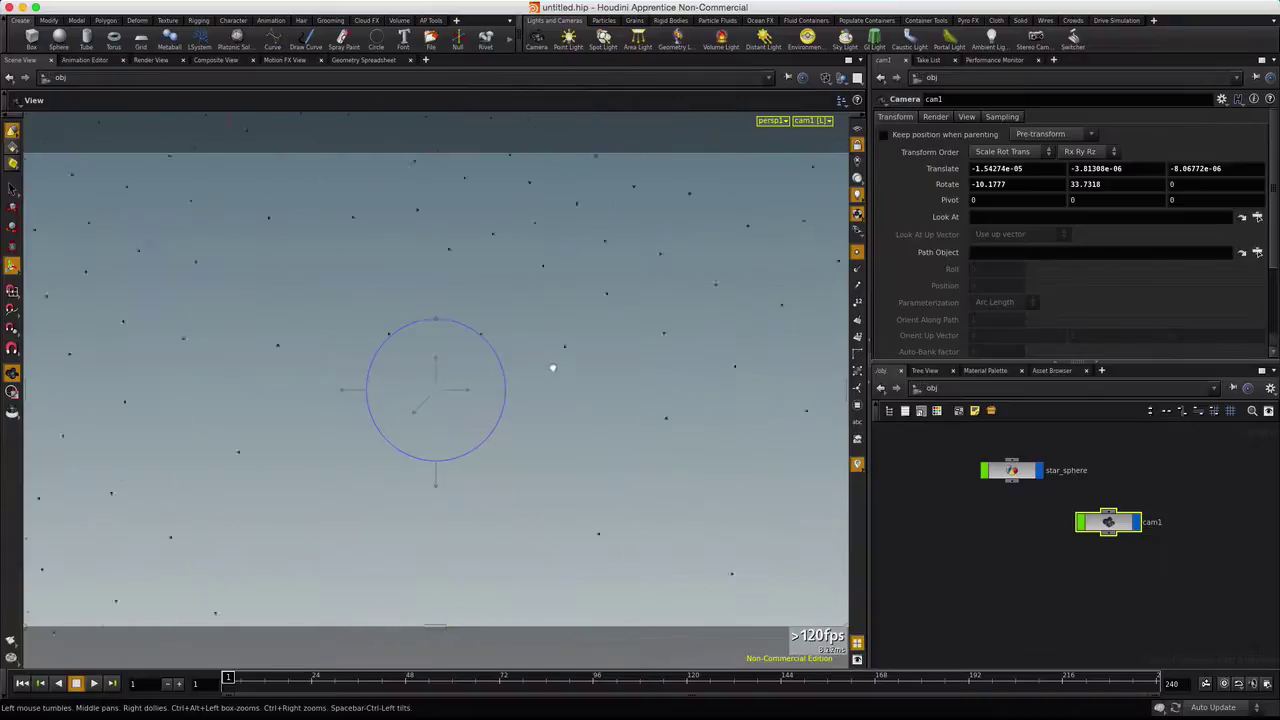
pyautogui.moveTo(551, 366); pyautogui.dragTo(436, 306)
pyautogui.moveTo(296, 303); pyautogui.dragTo(201, 441)
pyautogui.moveTo(316, 455); pyautogui.dragTo(388, 452)
pyautogui.moveTo(309, 546); pyautogui.dragTo(245, 535)
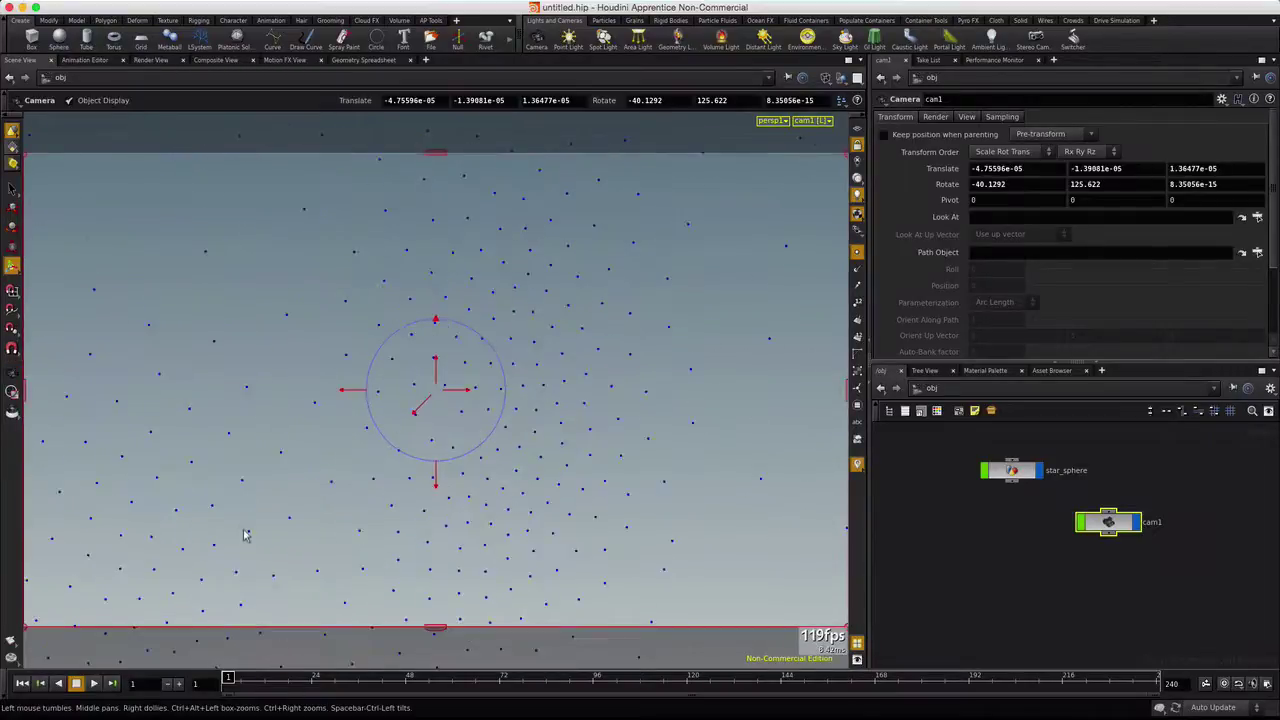
# Start a Render View preview through /obj/cam1
pyautogui.click(150, 60)
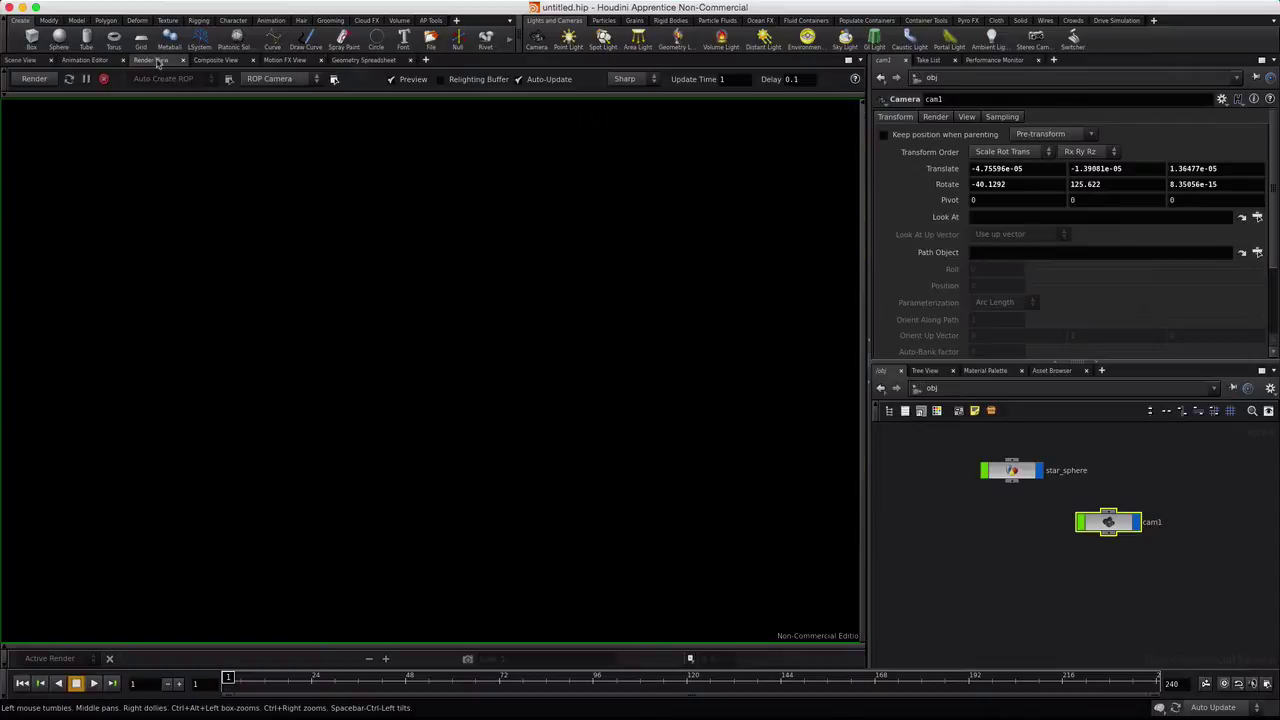
pyautogui.click(316, 79)
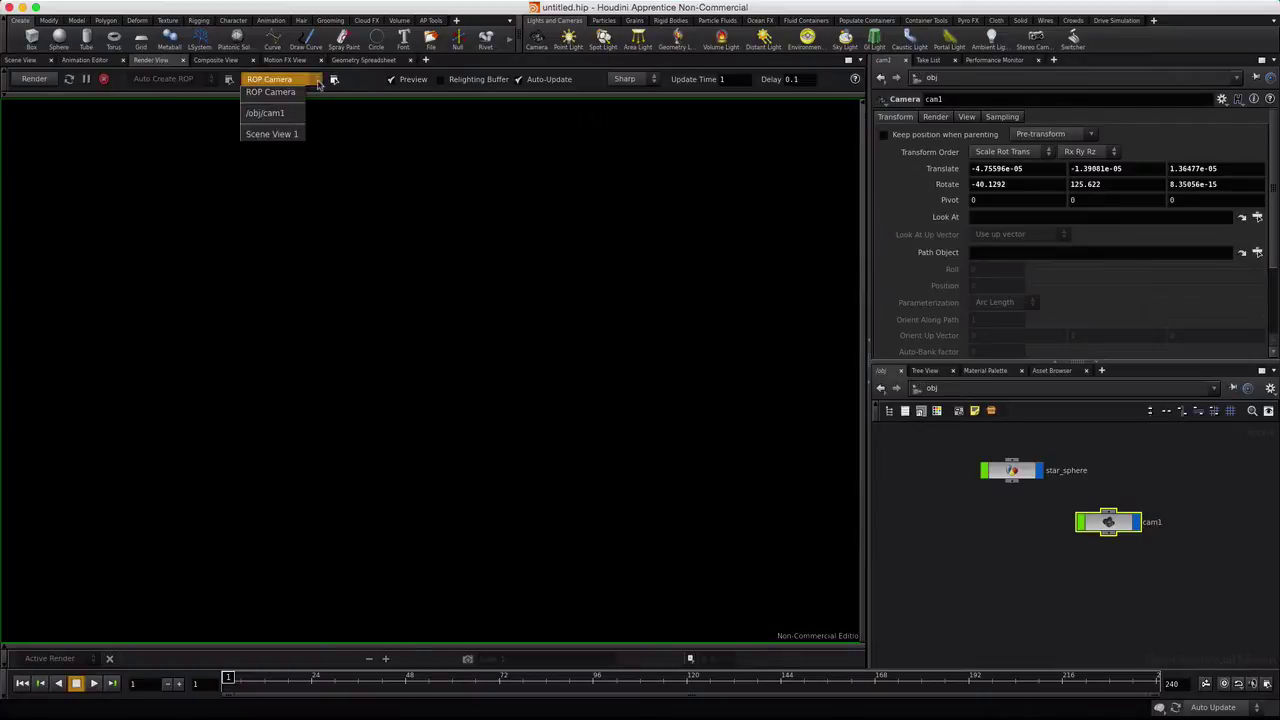
pyautogui.click(272, 112)
pyautogui.click(38, 80)
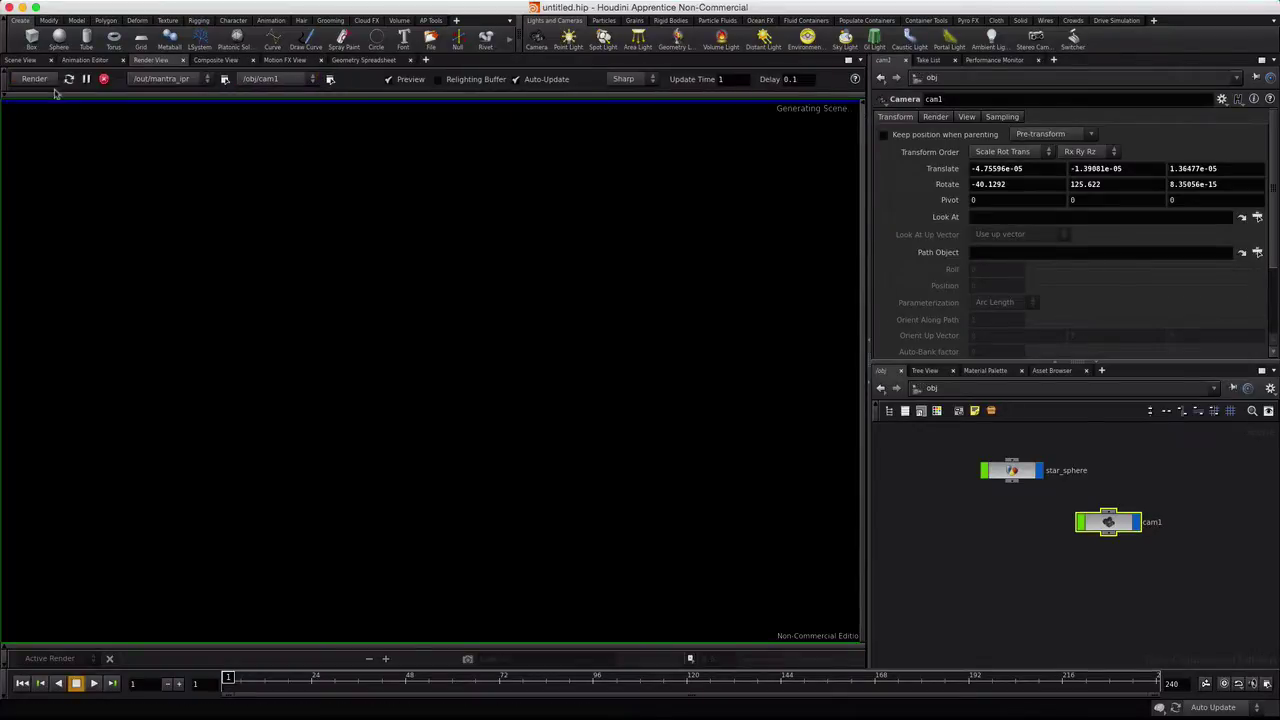
# Set mantra_ipr to 2 pixel samples, ray variance antialiasing off, and motion blur allowed
pyautogui.click(917, 390)
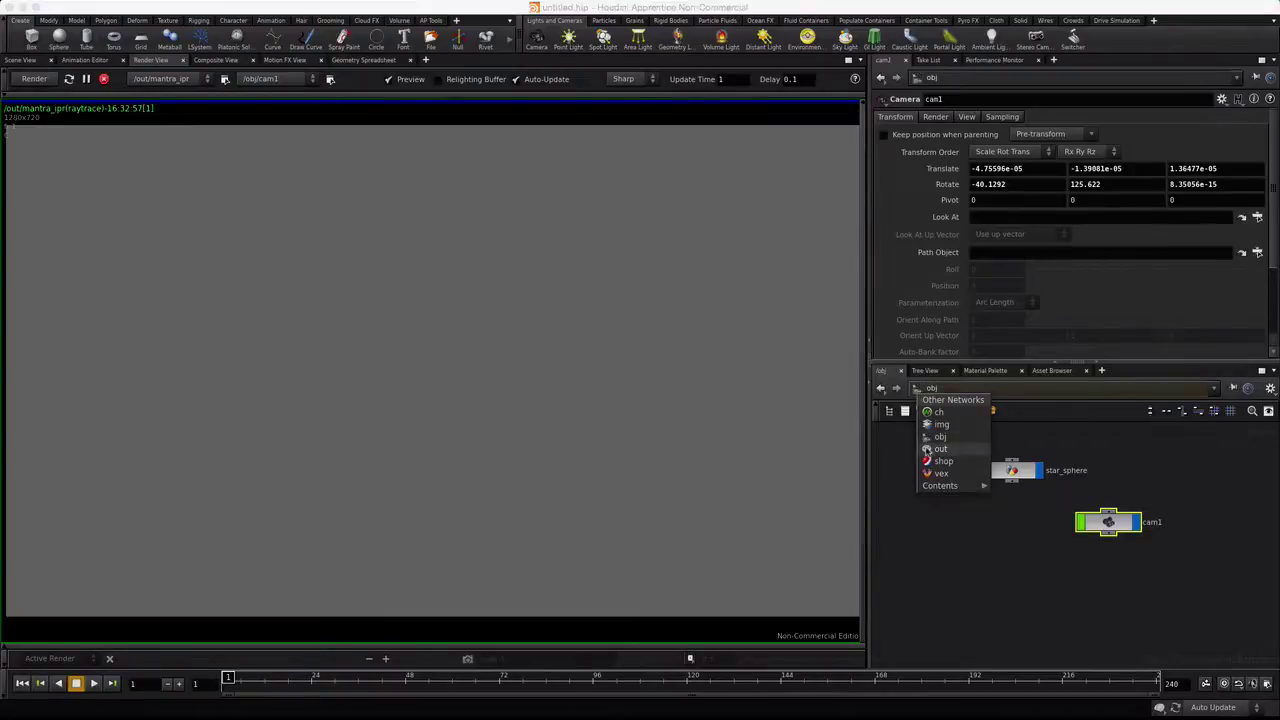
pyautogui.click(939, 449)
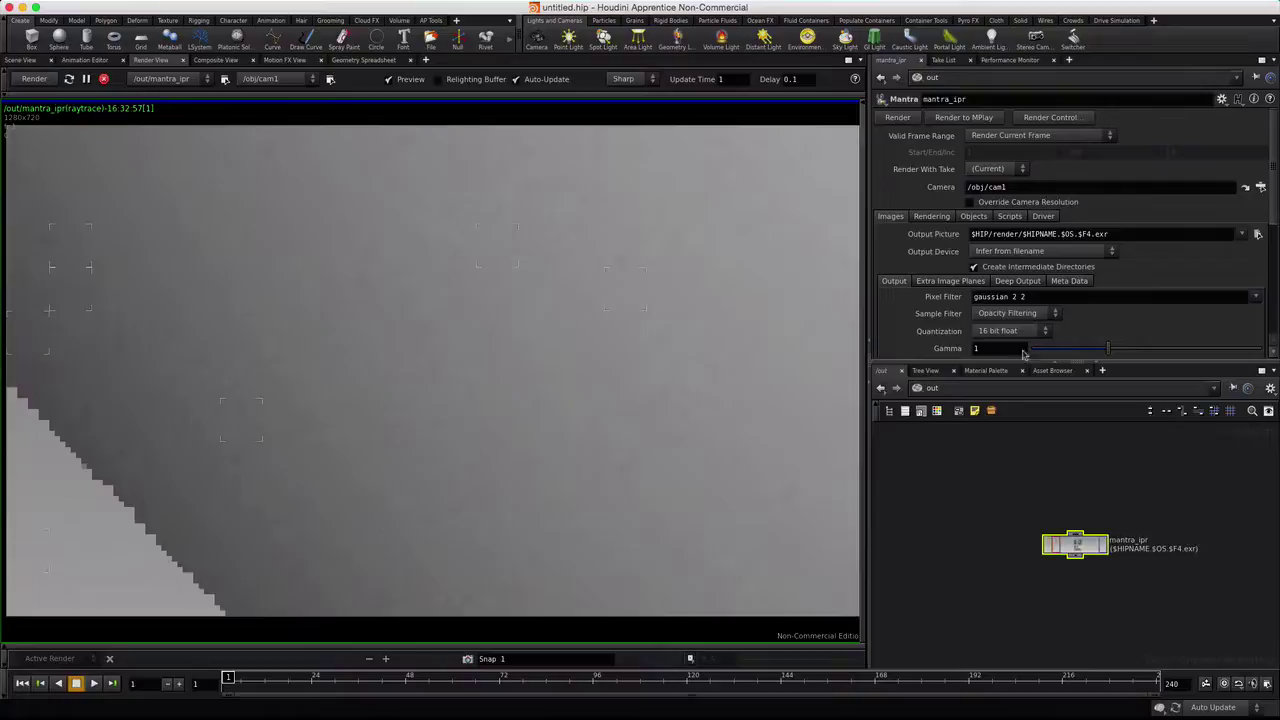
pyautogui.click(932, 216)
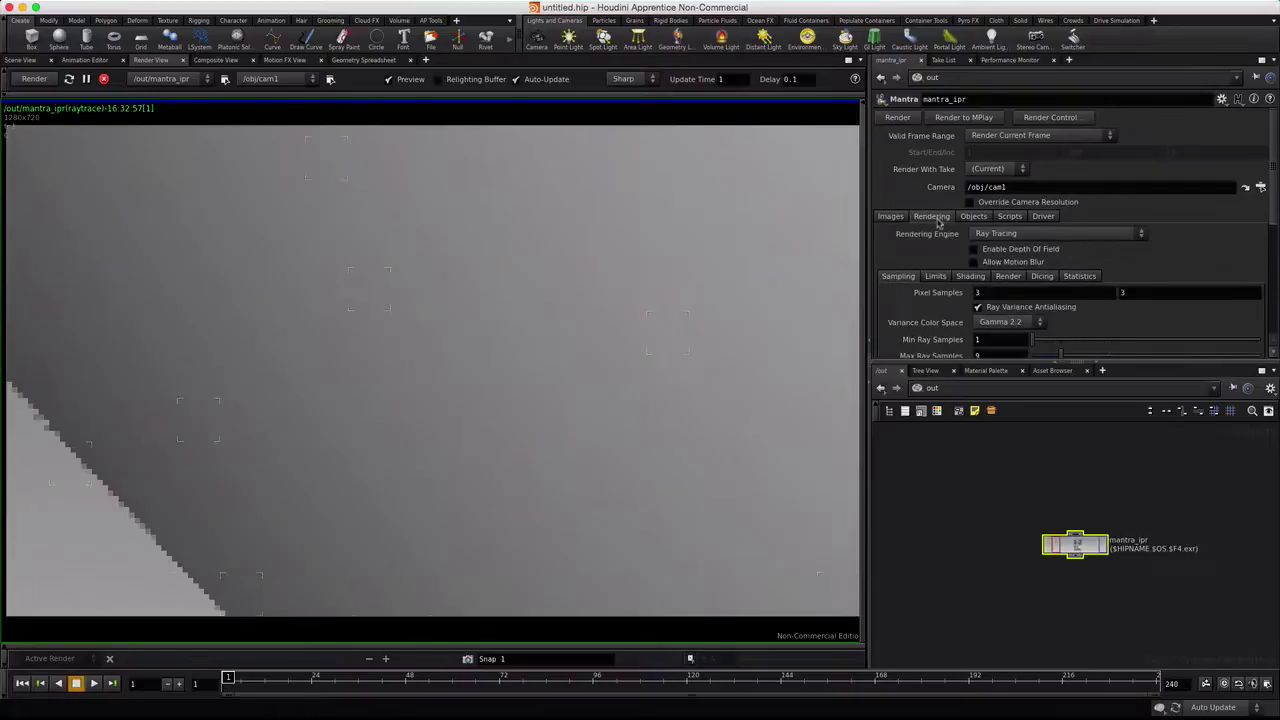
pyautogui.click(1009, 279)
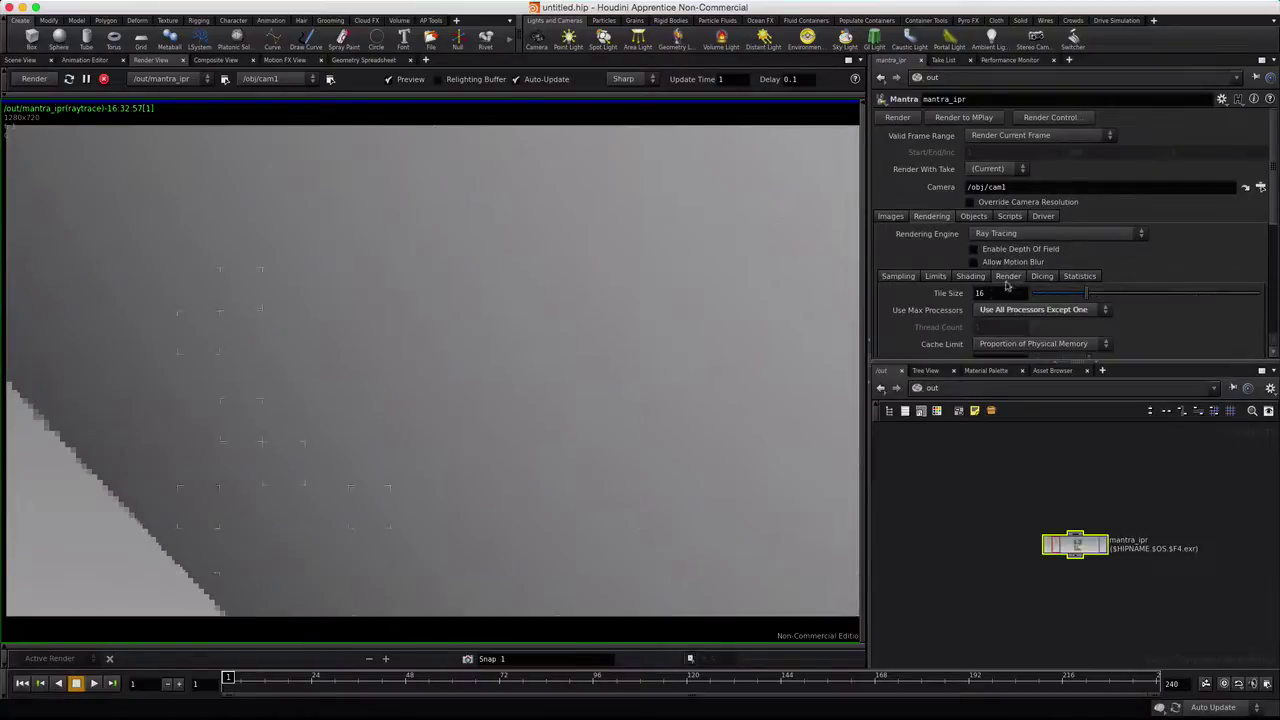
pyautogui.click(898, 276)
pyautogui.moveTo(955, 293); pyautogui.dragTo(957, 296)
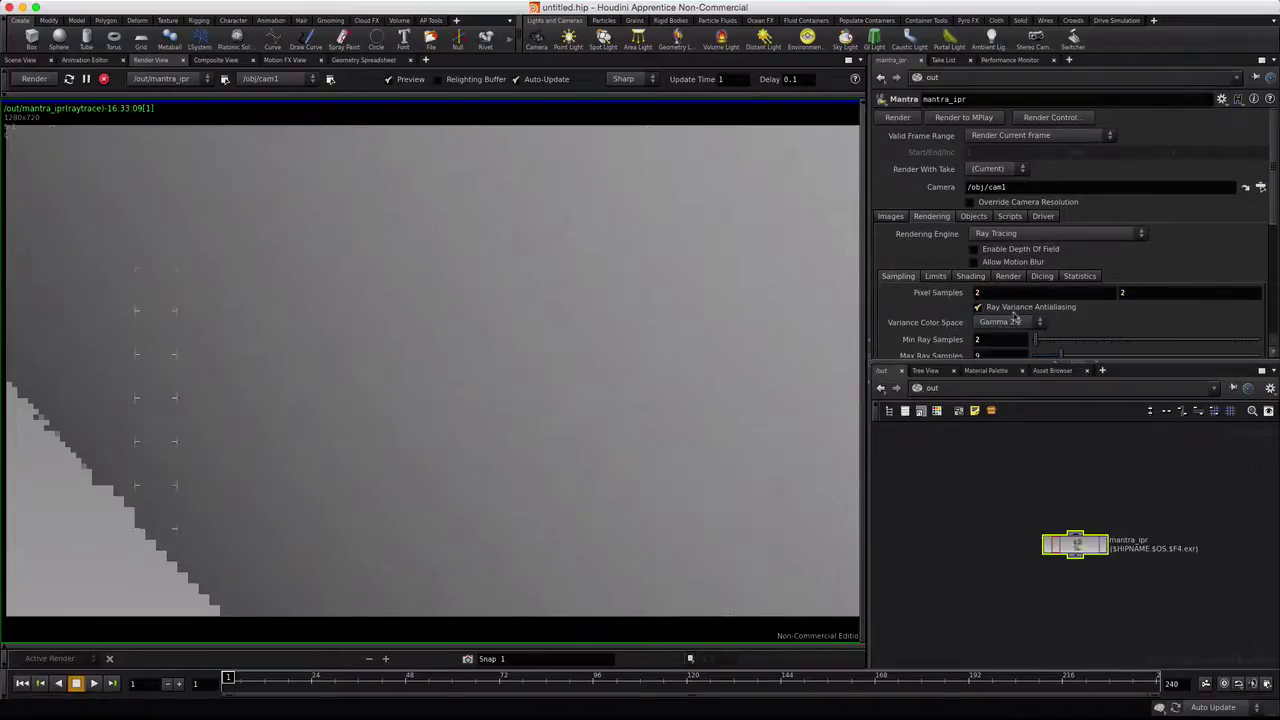
pyautogui.click(976, 310)
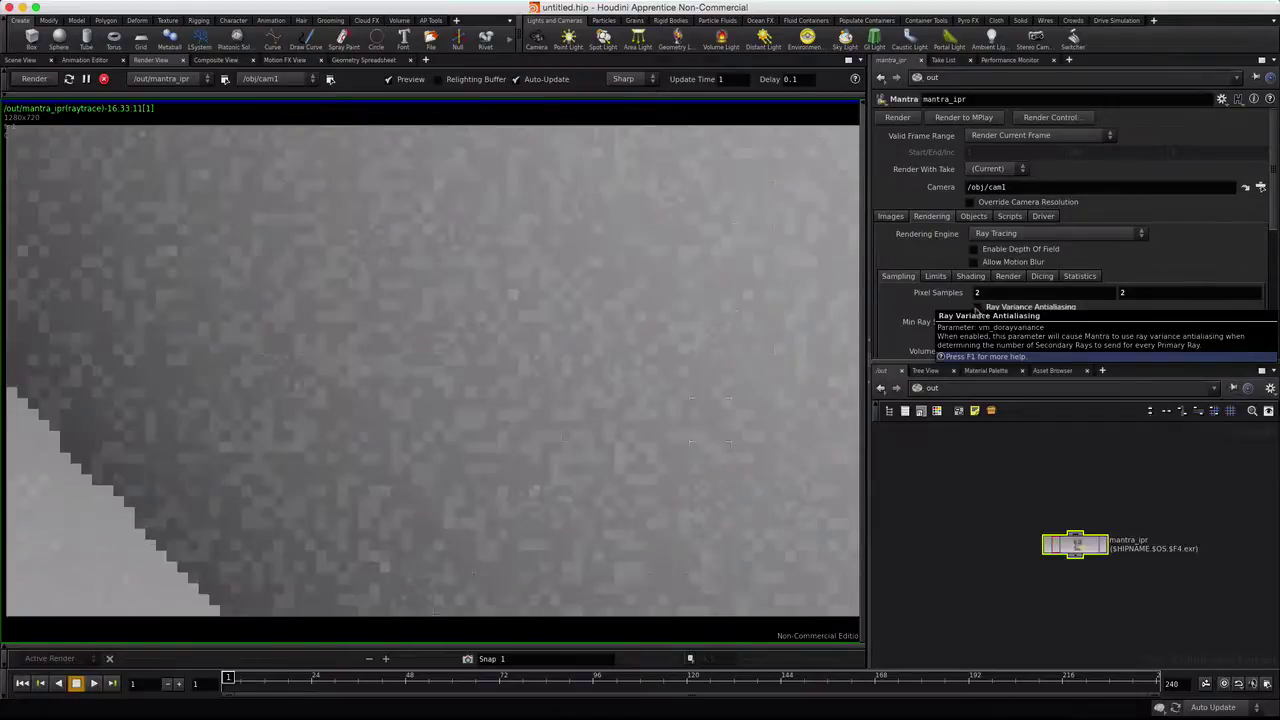
pyautogui.click(974, 262)
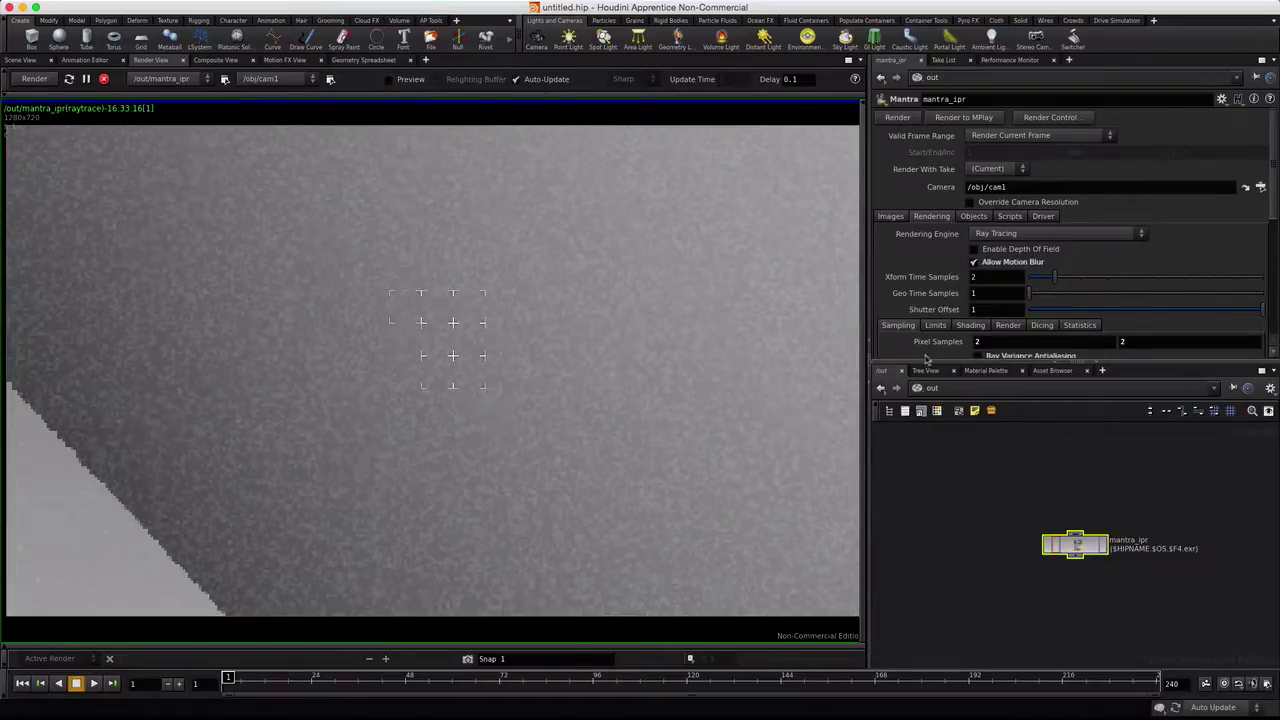
# Go into the star_sphere network and stop the running render
pyautogui.click(918, 388)
pyautogui.click(924, 435)
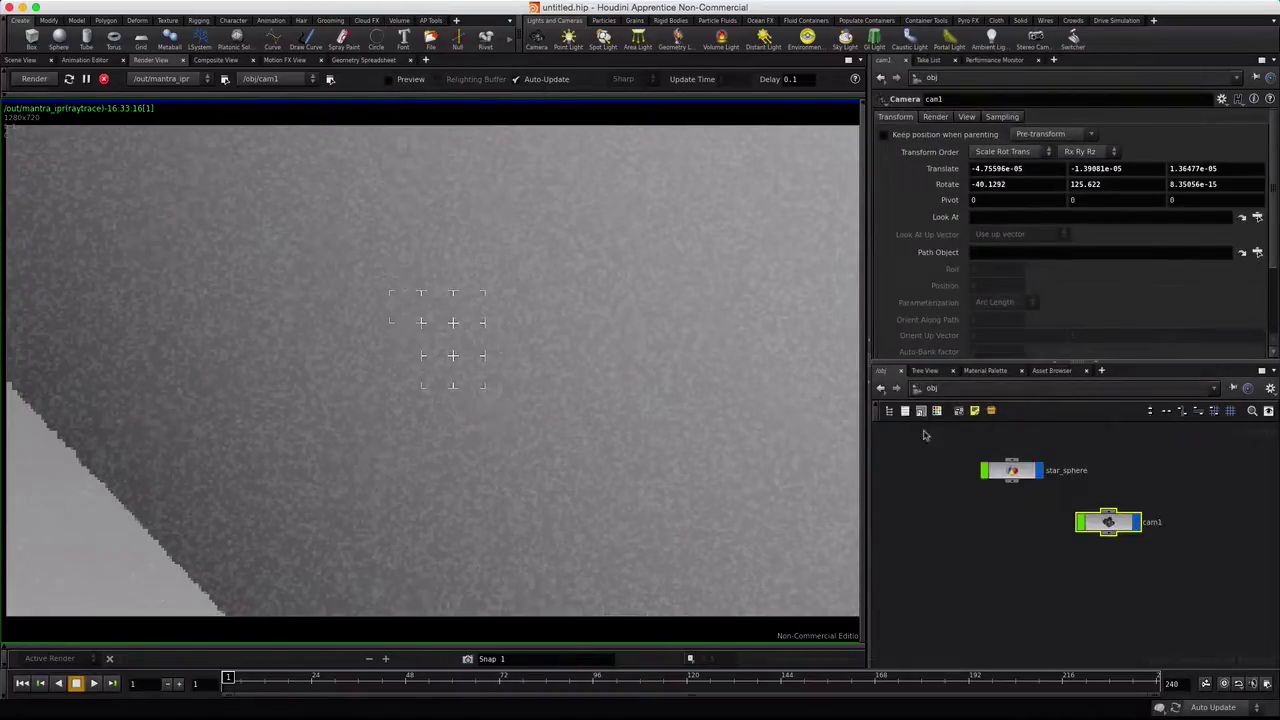
pyautogui.doubleClick(1010, 470)
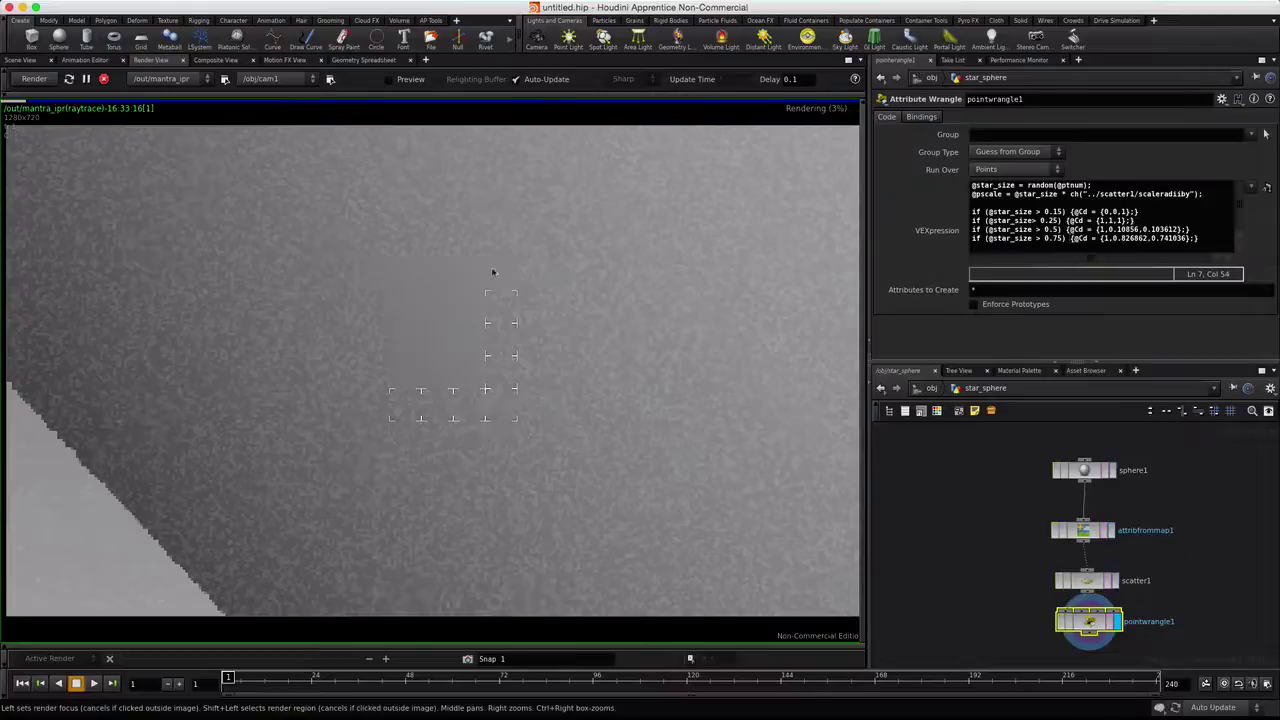
pyautogui.click(104, 79)
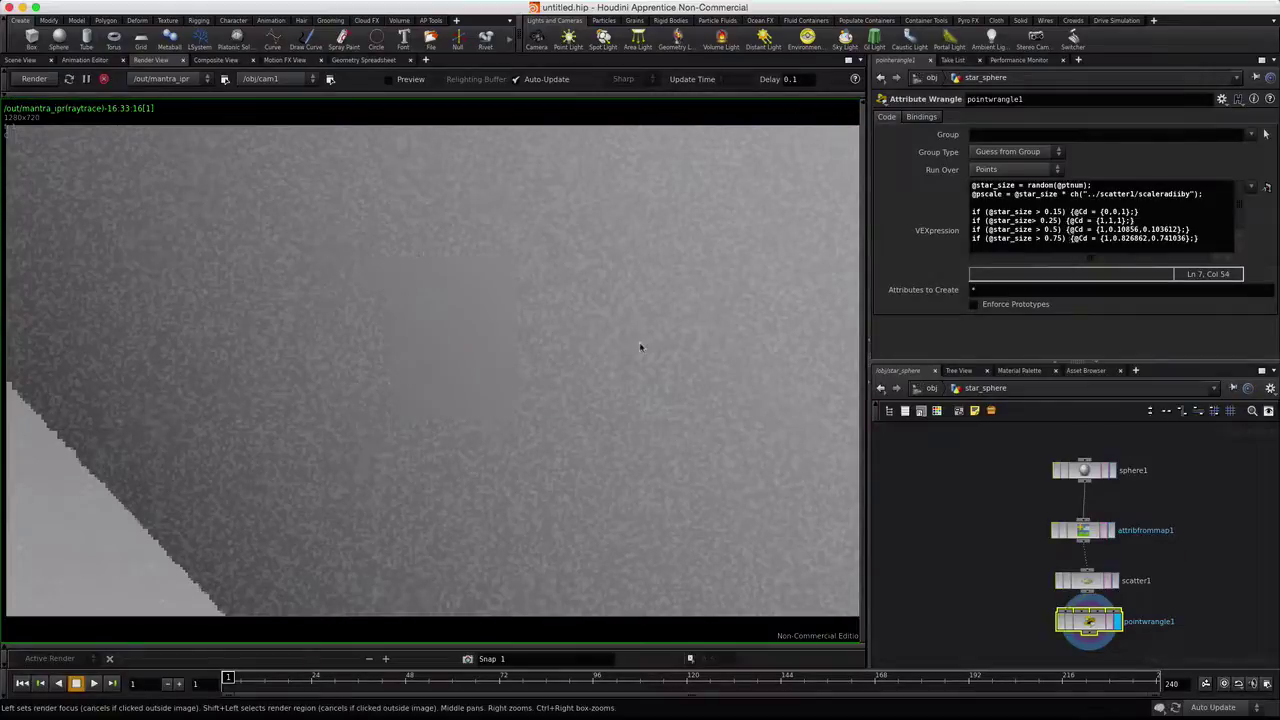
# Lower scatter1's Scale Radii By to 0.01, 0.001, then 0.0005, re-rendering to check star size
pyautogui.click(1087, 582)
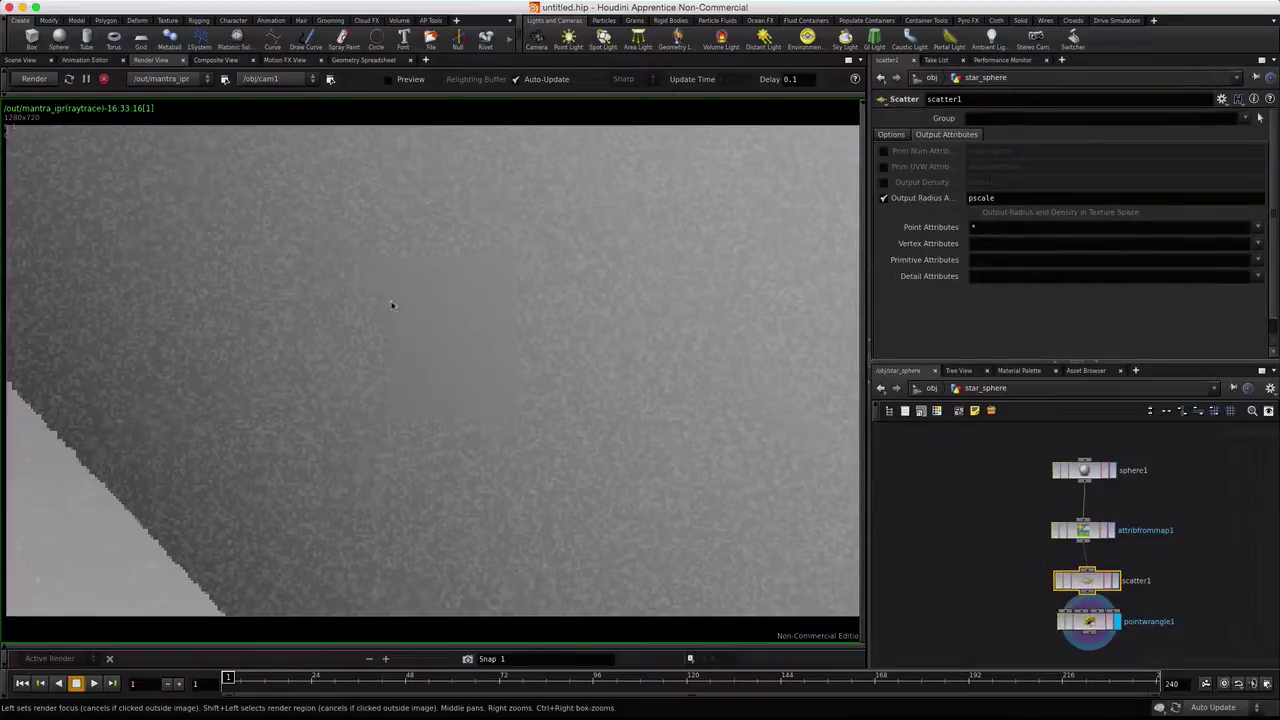
pyautogui.click(891, 135)
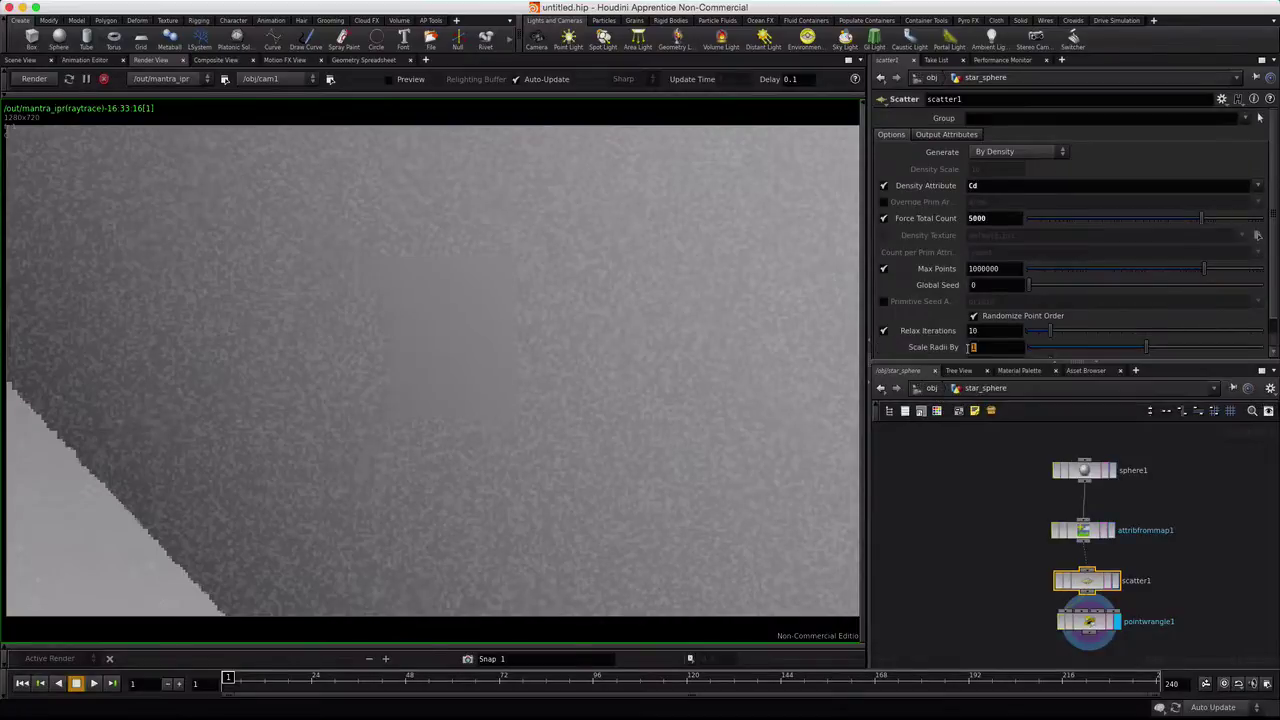
pyautogui.press('Return')
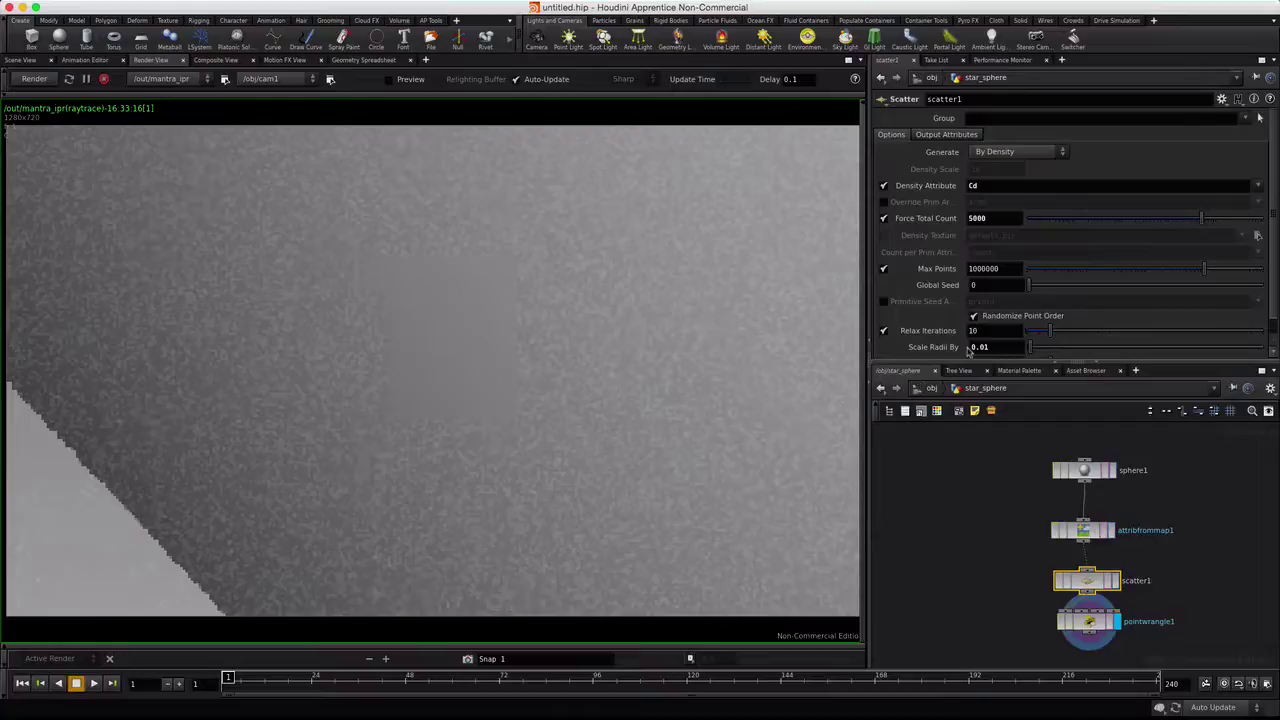
pyautogui.click(28, 84)
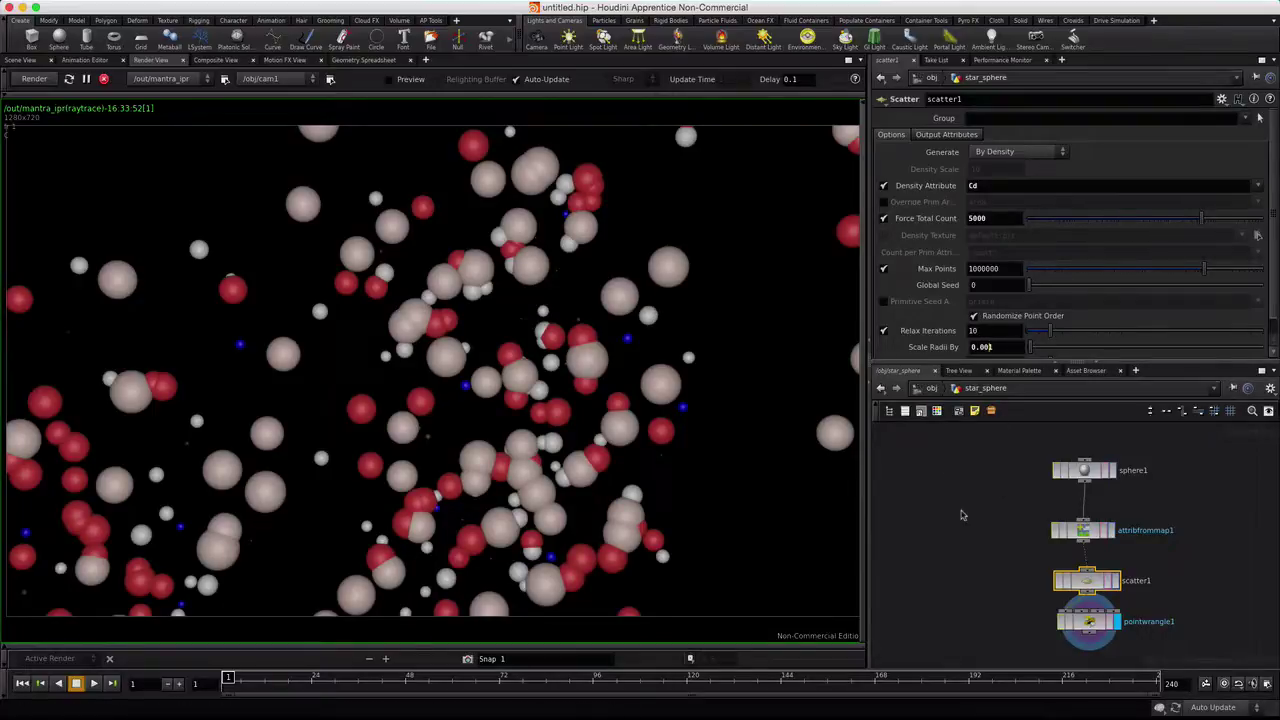
pyautogui.press('Return')
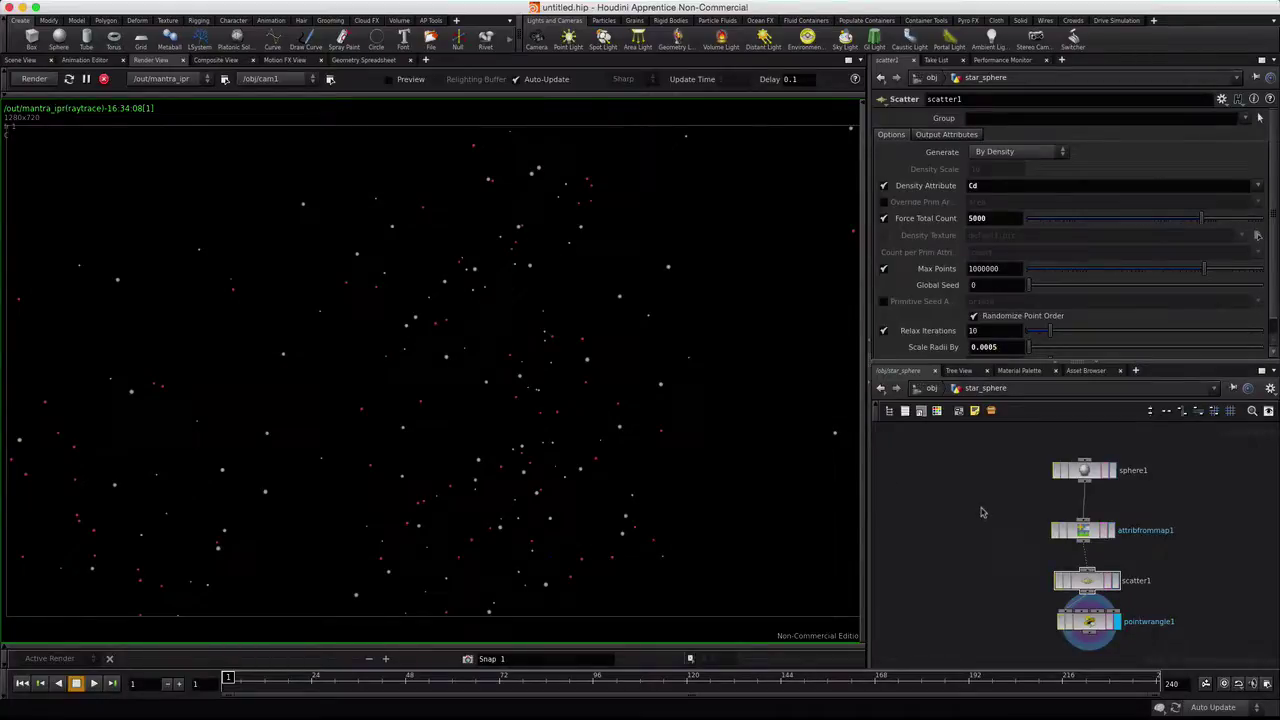
pyautogui.press('Return')
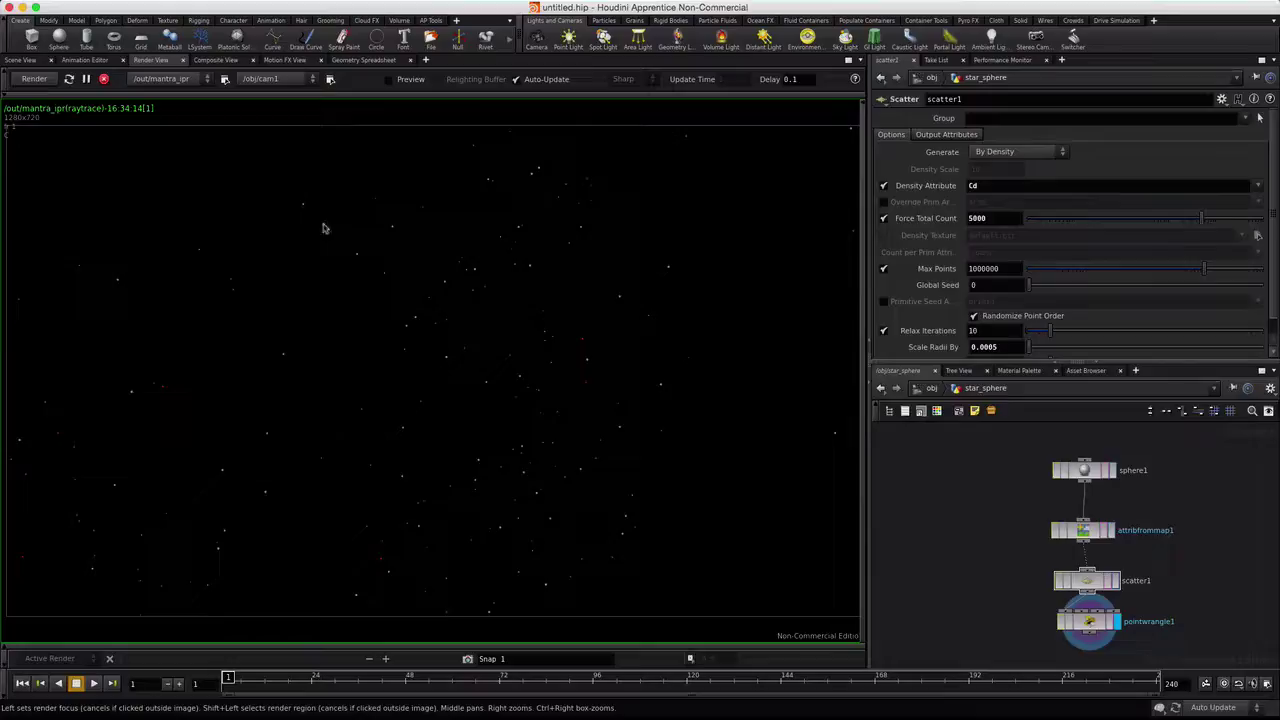
# Keyframe cam1's translate and rotate at frame 1
pyautogui.click(18, 60)
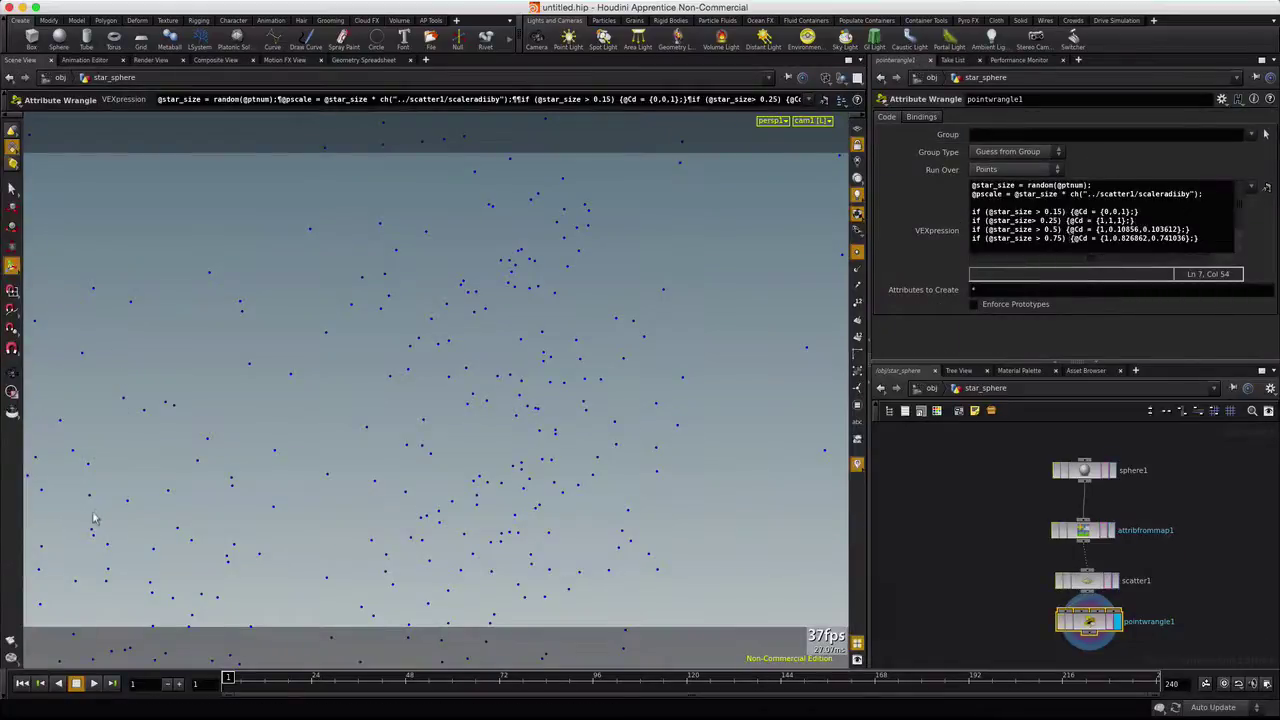
pyautogui.click(931, 388)
pyautogui.click(1108, 522)
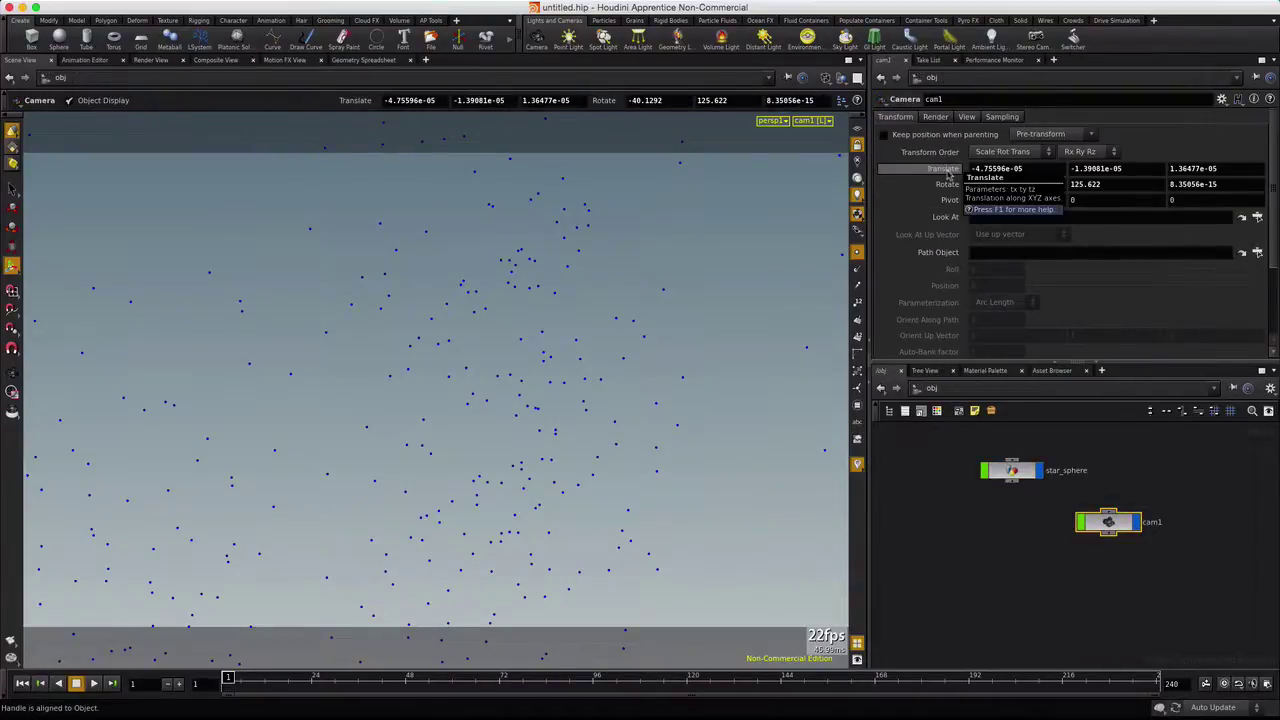
pyautogui.keyDown('alt'); pyautogui.click(947, 170); pyautogui.keyUp('alt')
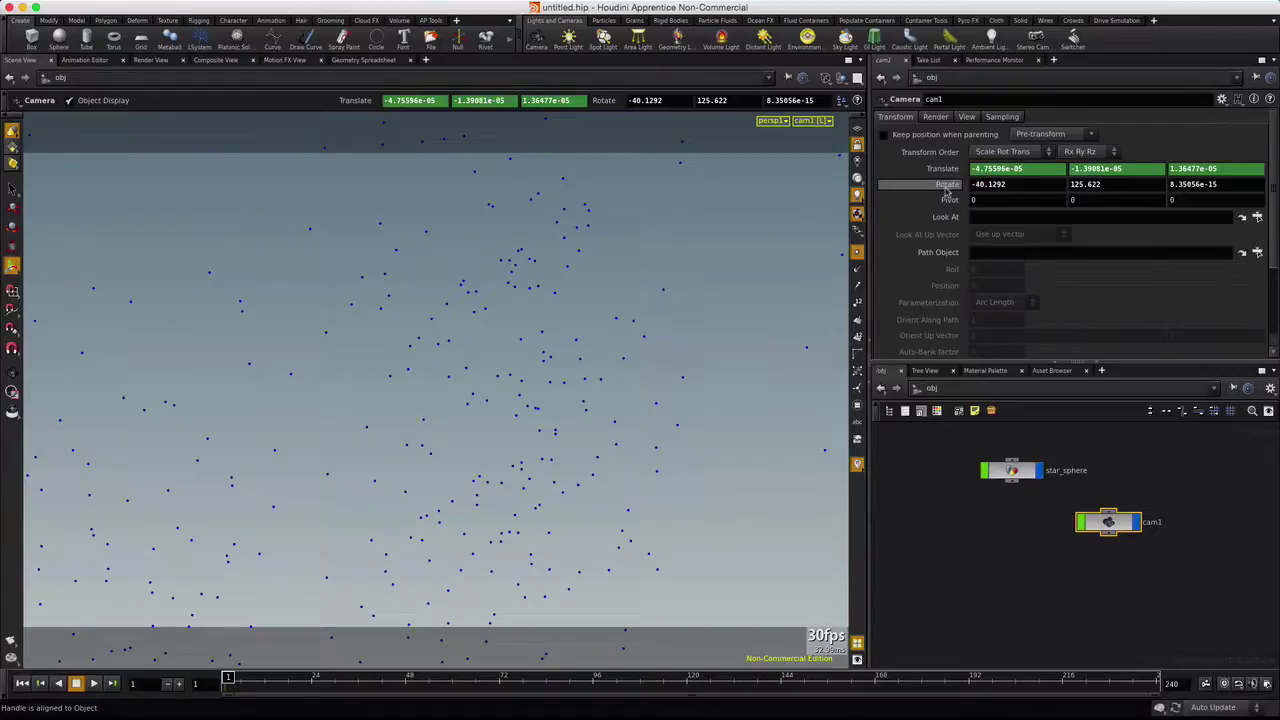
pyautogui.keyDown('alt'); pyautogui.click(947, 186); pyautogui.keyUp('alt')
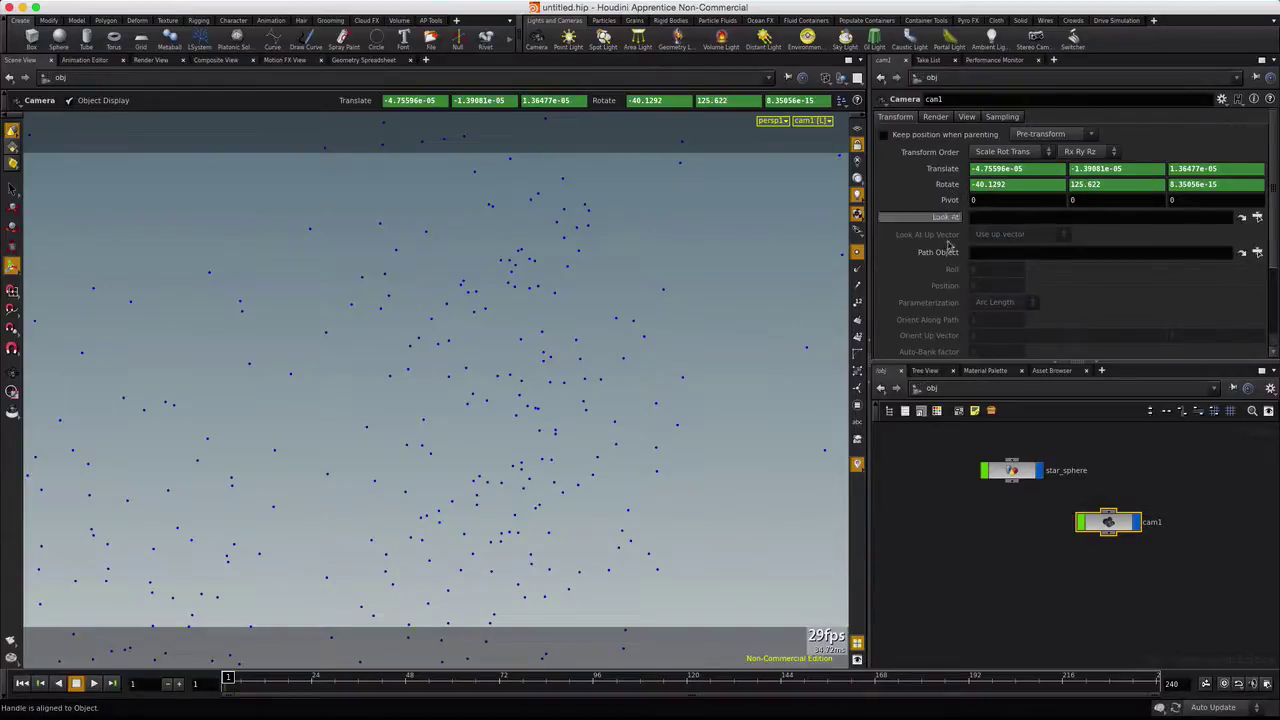
# At frame 240, fly cam1 to -407.6, 58.5, -205.8, key it, and play the animation
pyautogui.click(113, 683)
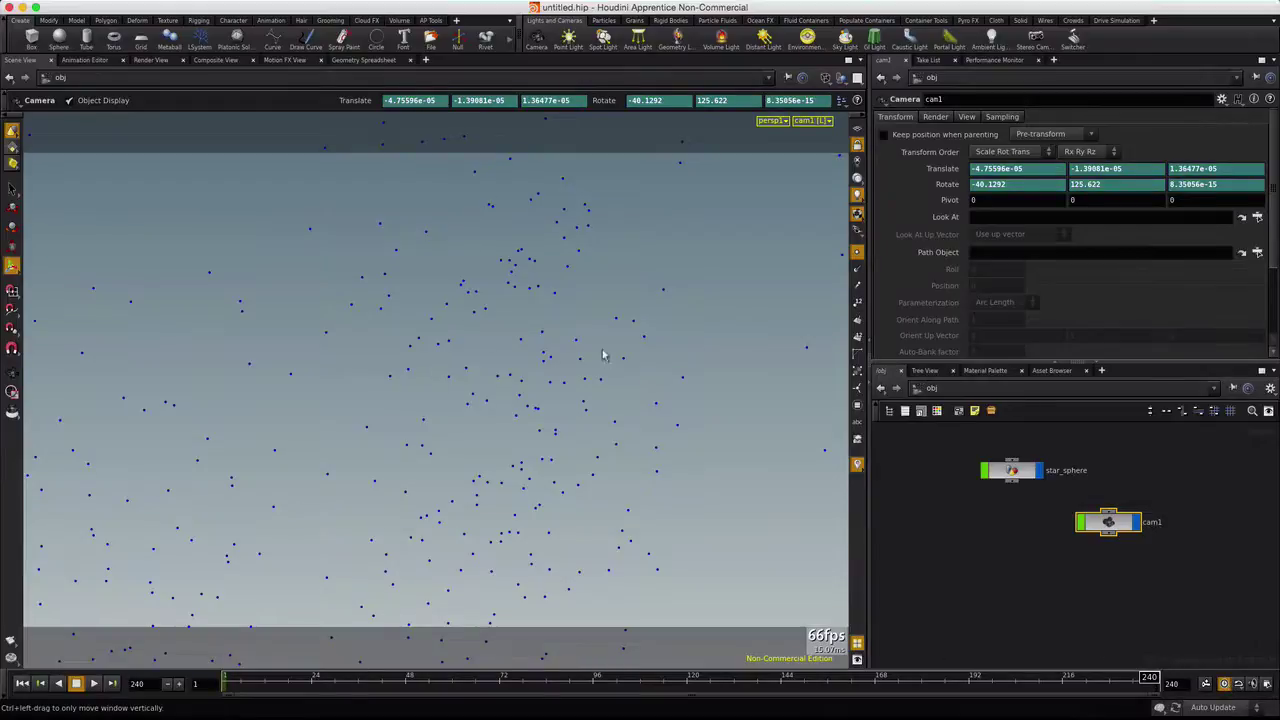
pyautogui.press('Escape')
pyautogui.moveTo(600, 309); pyautogui.dragTo(576, 371)
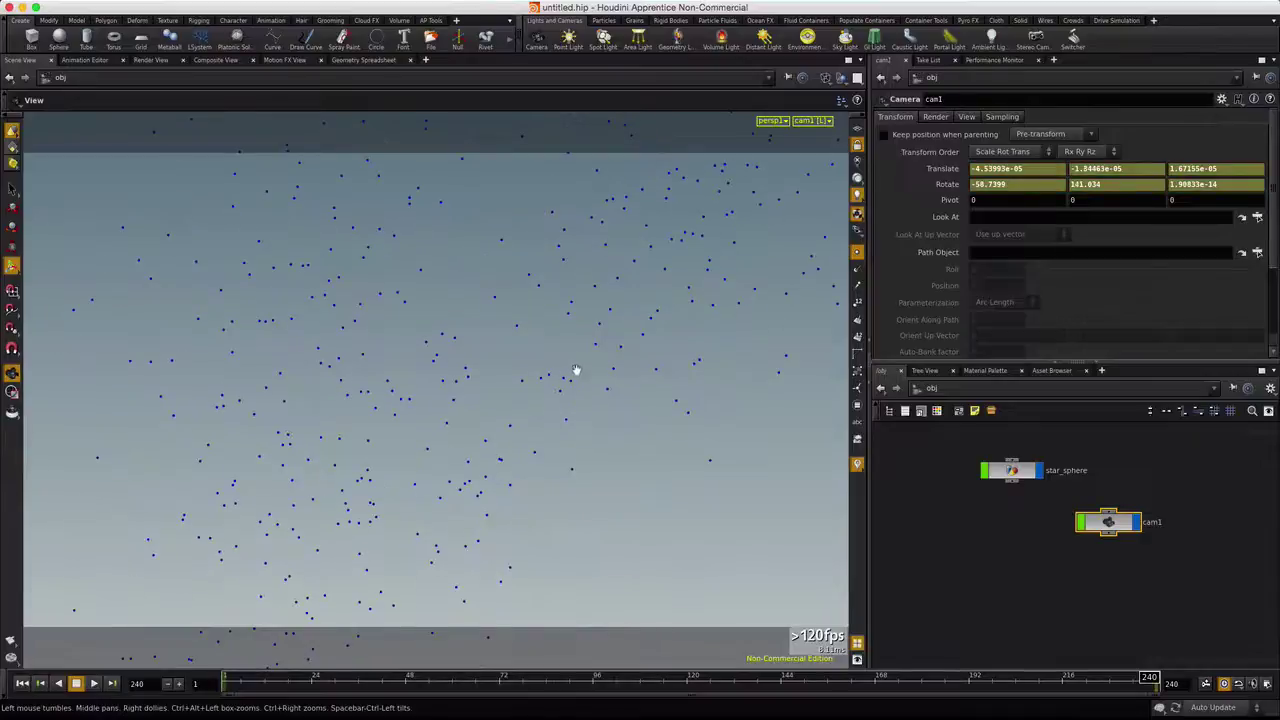
pyautogui.moveTo(674, 524); pyautogui.dragTo(576, 340, button='middle')
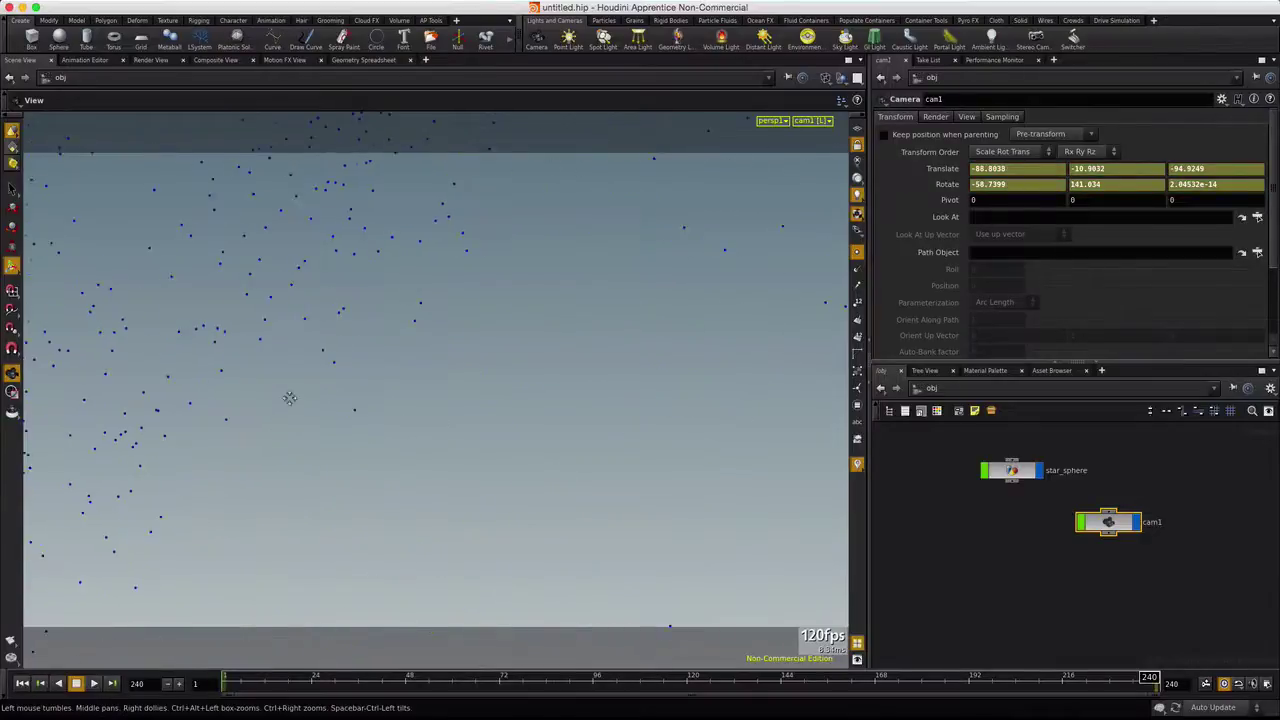
pyautogui.moveTo(289, 398); pyautogui.dragTo(714, 244, button='right')
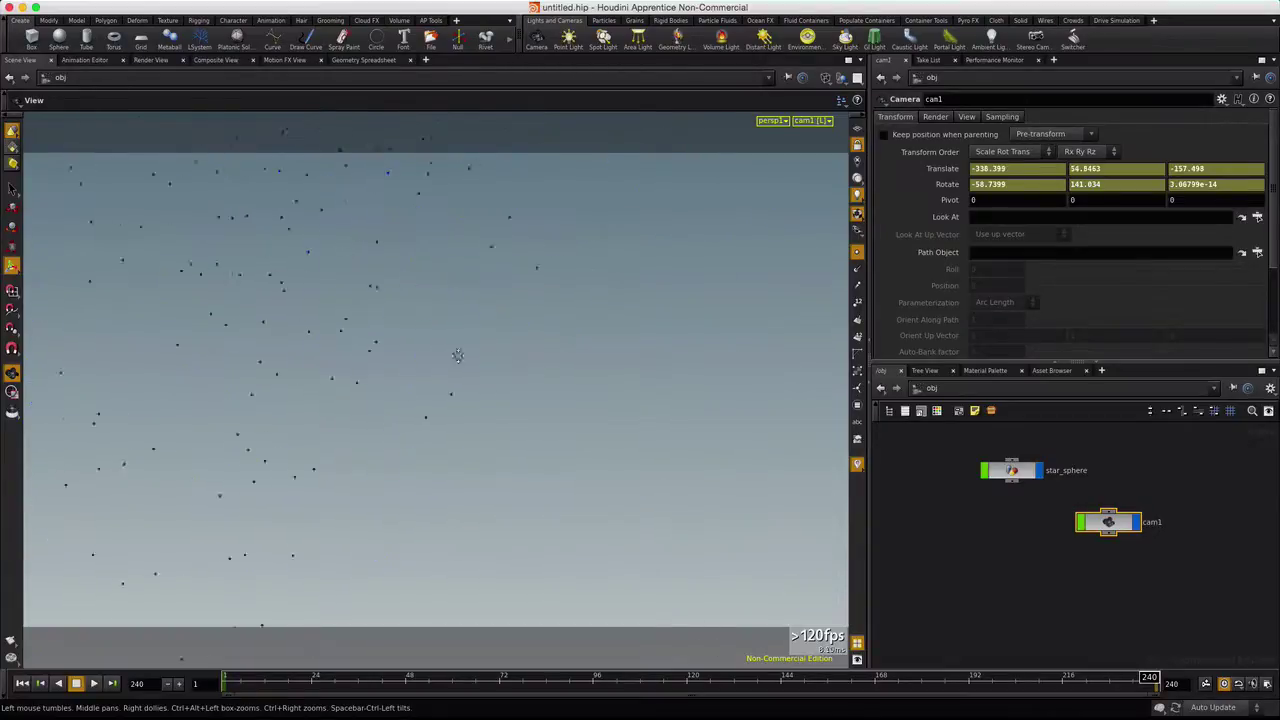
pyautogui.moveTo(457, 355); pyautogui.dragTo(150, 376, button='right')
pyautogui.moveTo(150, 376); pyautogui.dragTo(36, 322)
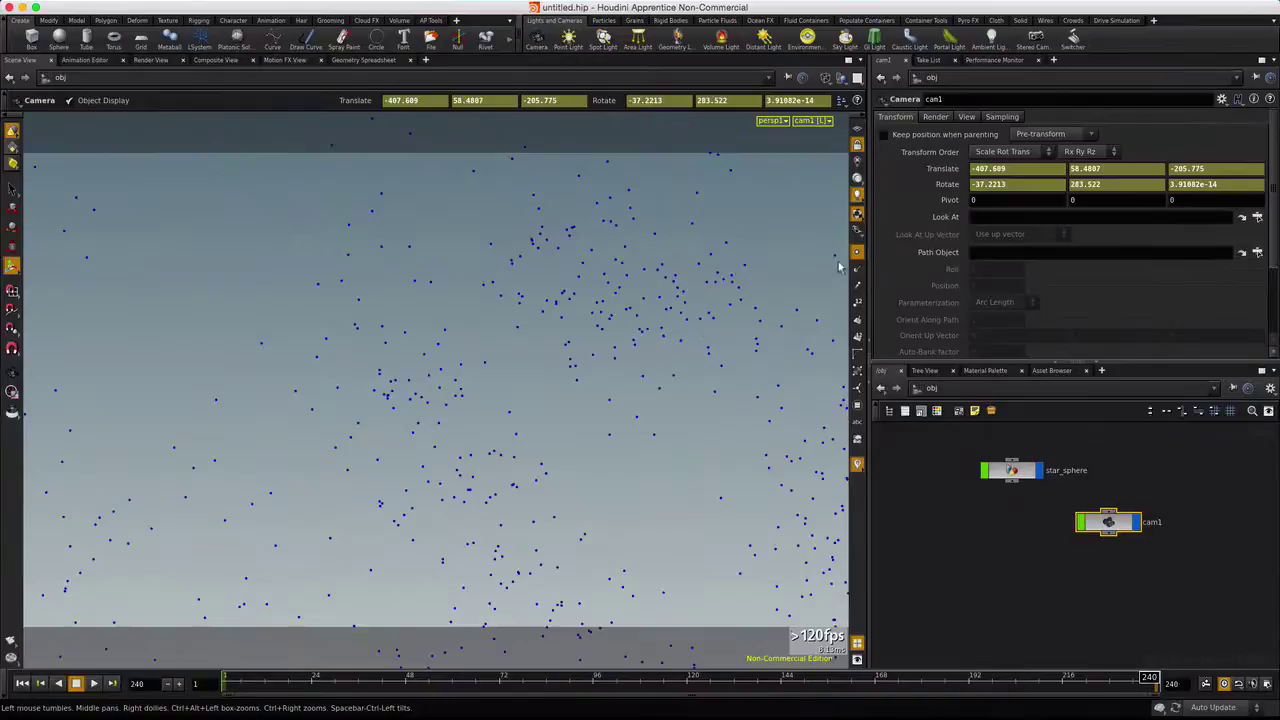
pyautogui.keyDown('alt'); pyautogui.click(942, 168); pyautogui.keyUp('alt')
pyautogui.keyDown('alt'); pyautogui.click(947, 184); pyautogui.keyUp('alt')
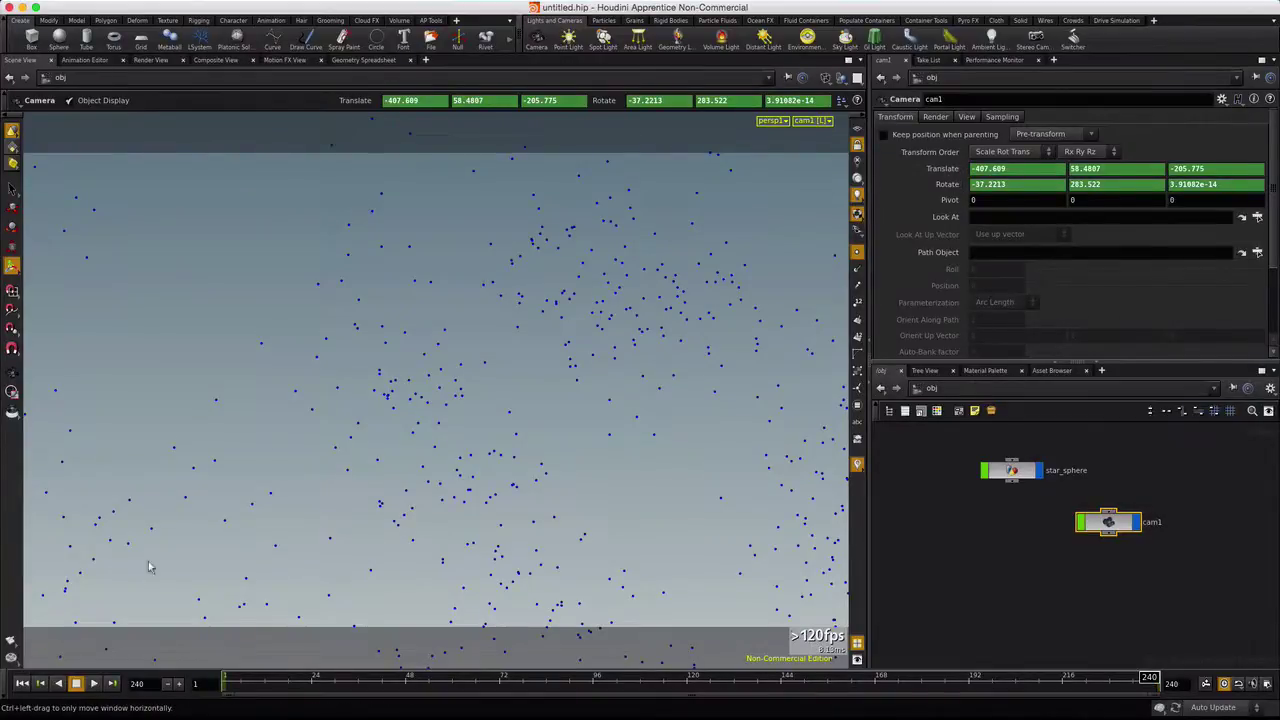
pyautogui.click(22, 683)
pyautogui.click(93, 683)
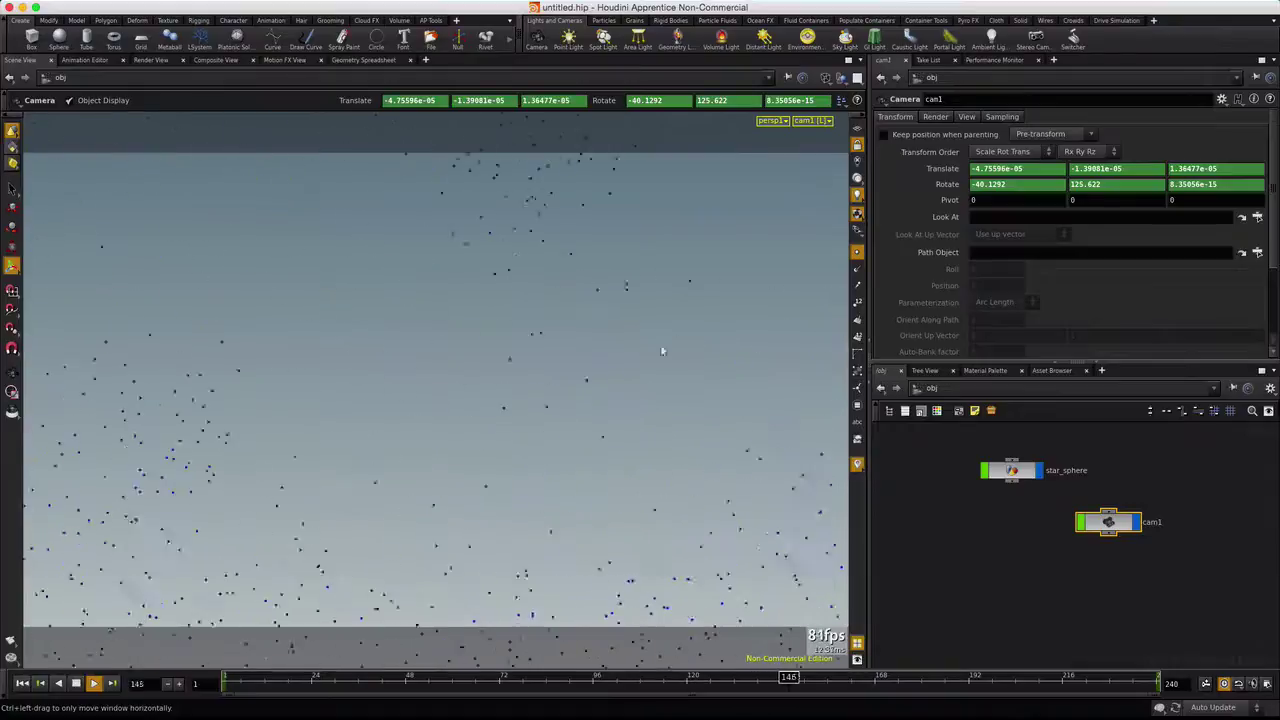
# Check Geometry Velocity Blur in star_sphere's Render > Sampling settings
pyautogui.click(1022, 476)
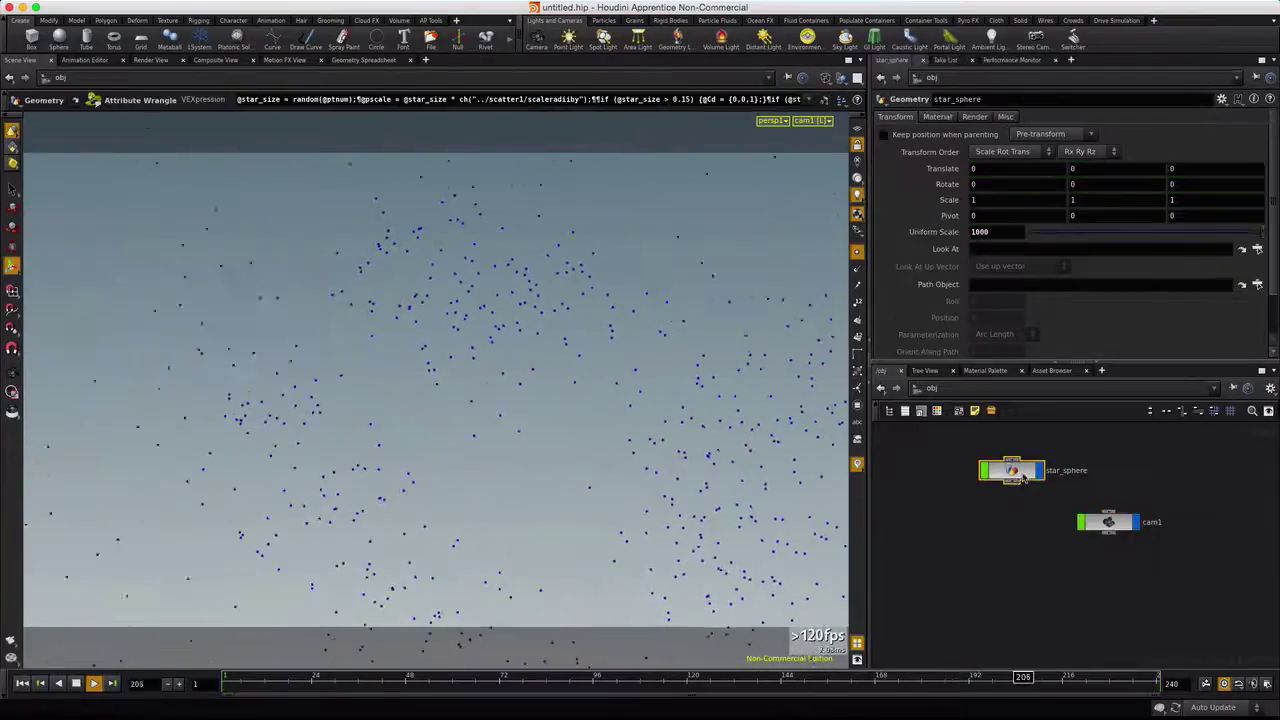
pyautogui.click(980, 118)
pyautogui.click(1013, 197)
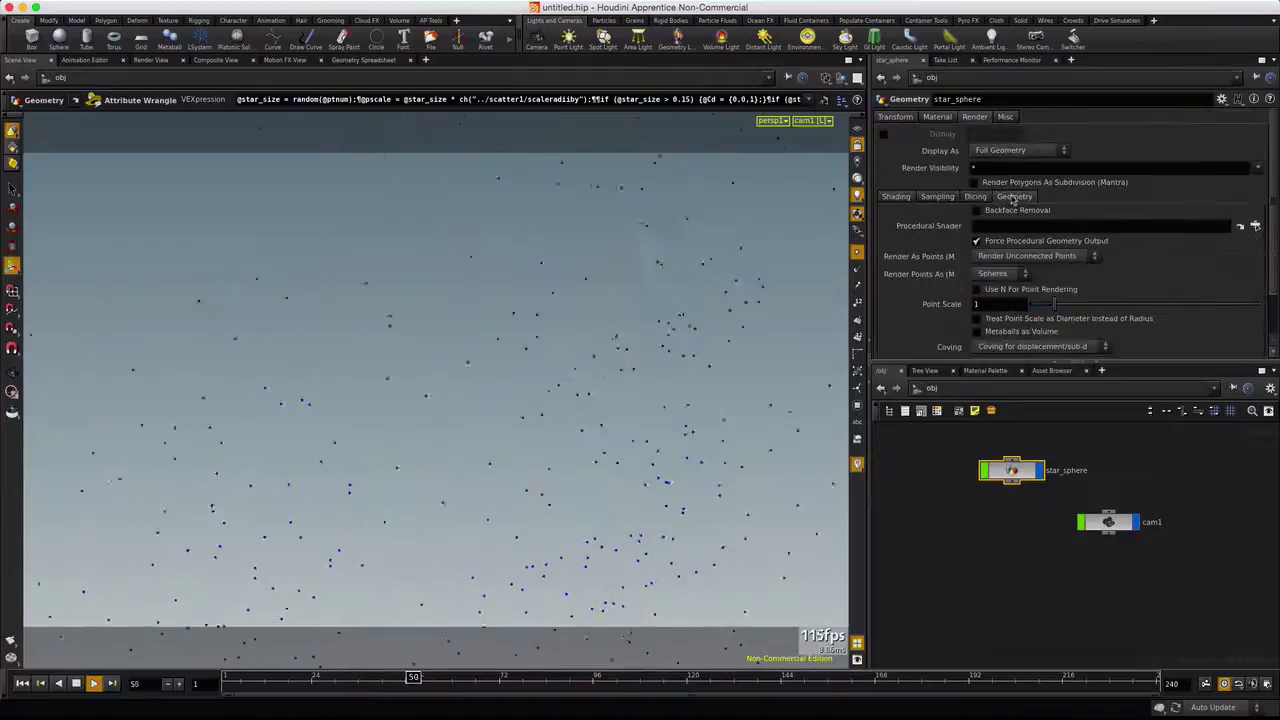
pyautogui.click(939, 197)
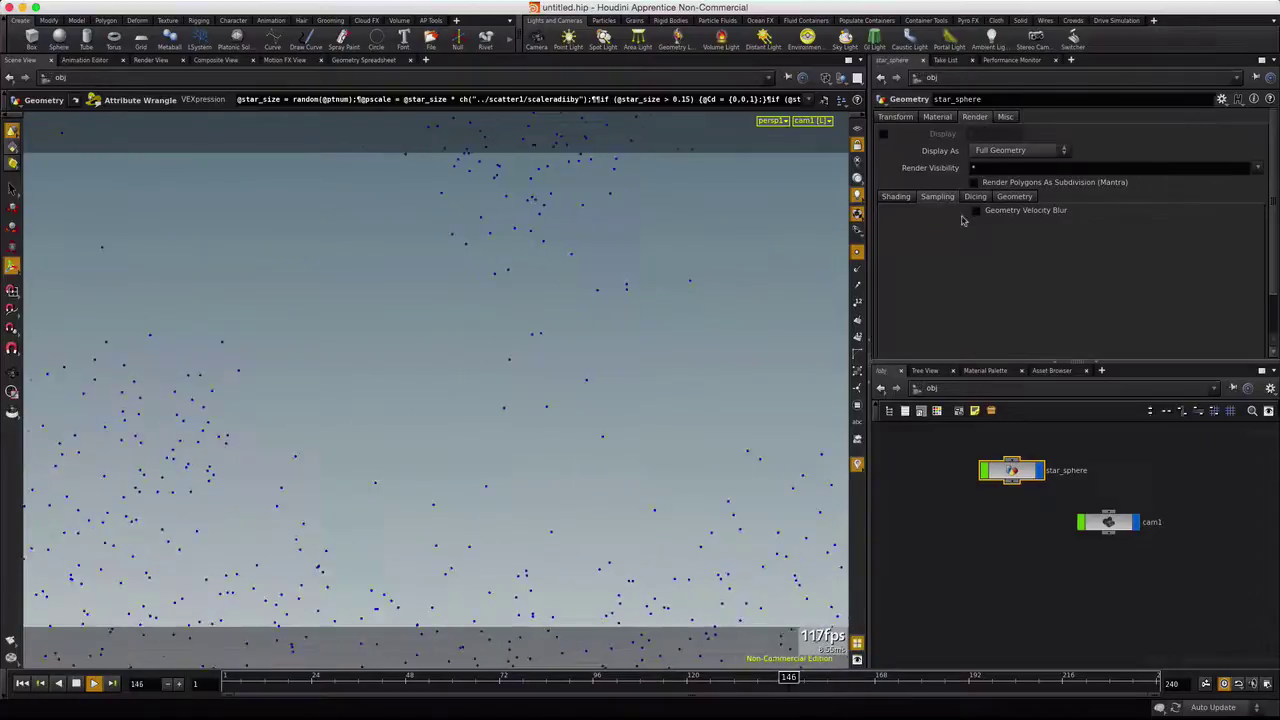
pyautogui.click(977, 212)
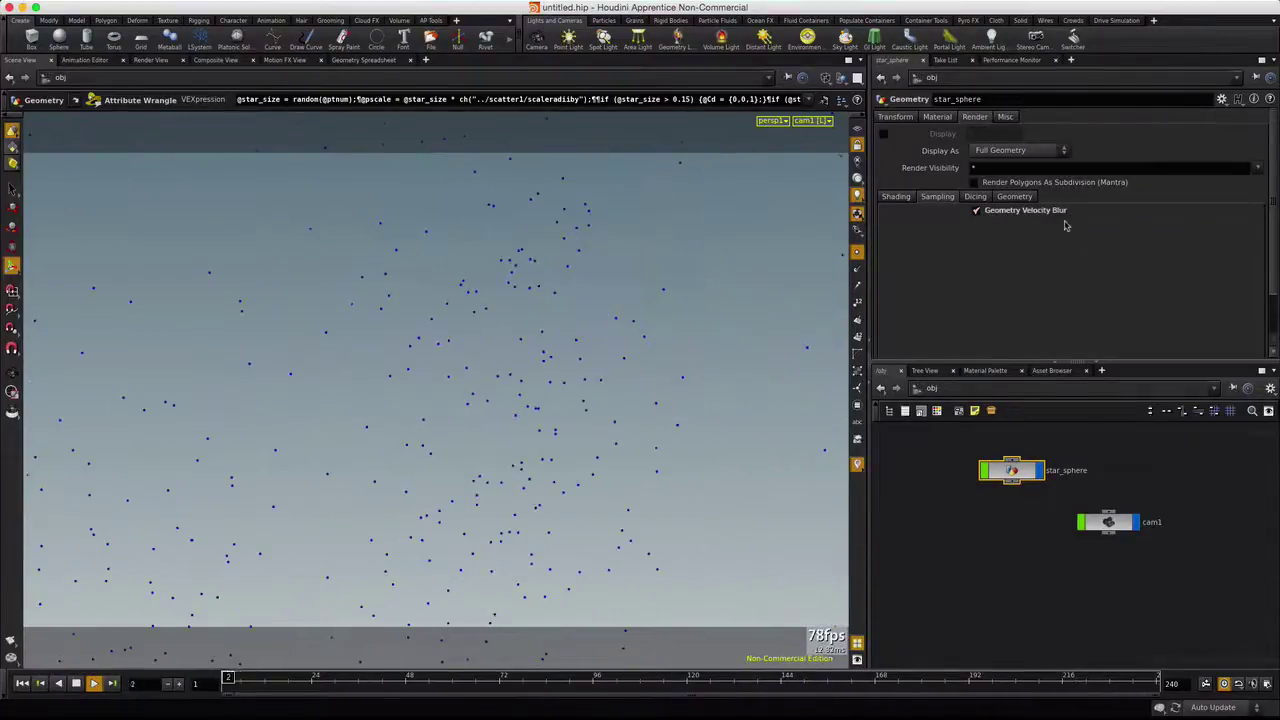
# Render the velocity-blurred star field at frame 48 and dive into star_sphere to show pointwrangle1
pyautogui.click(151, 60)
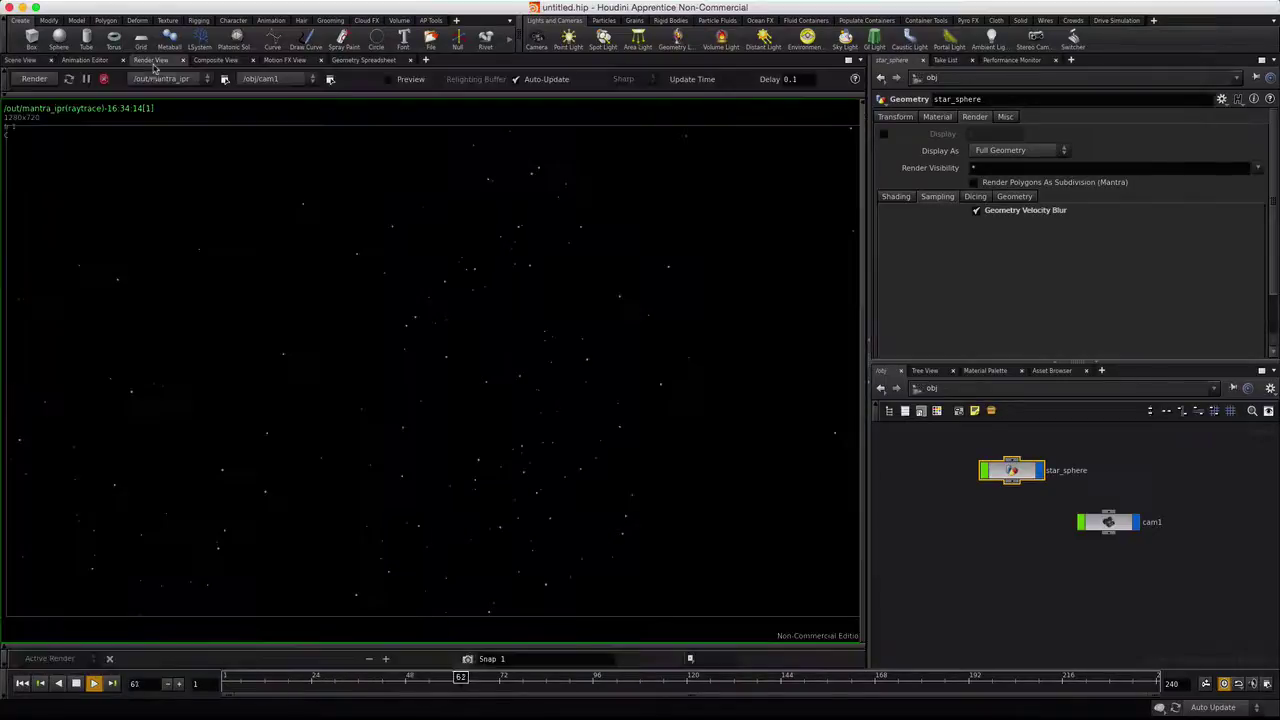
pyautogui.click(34, 78)
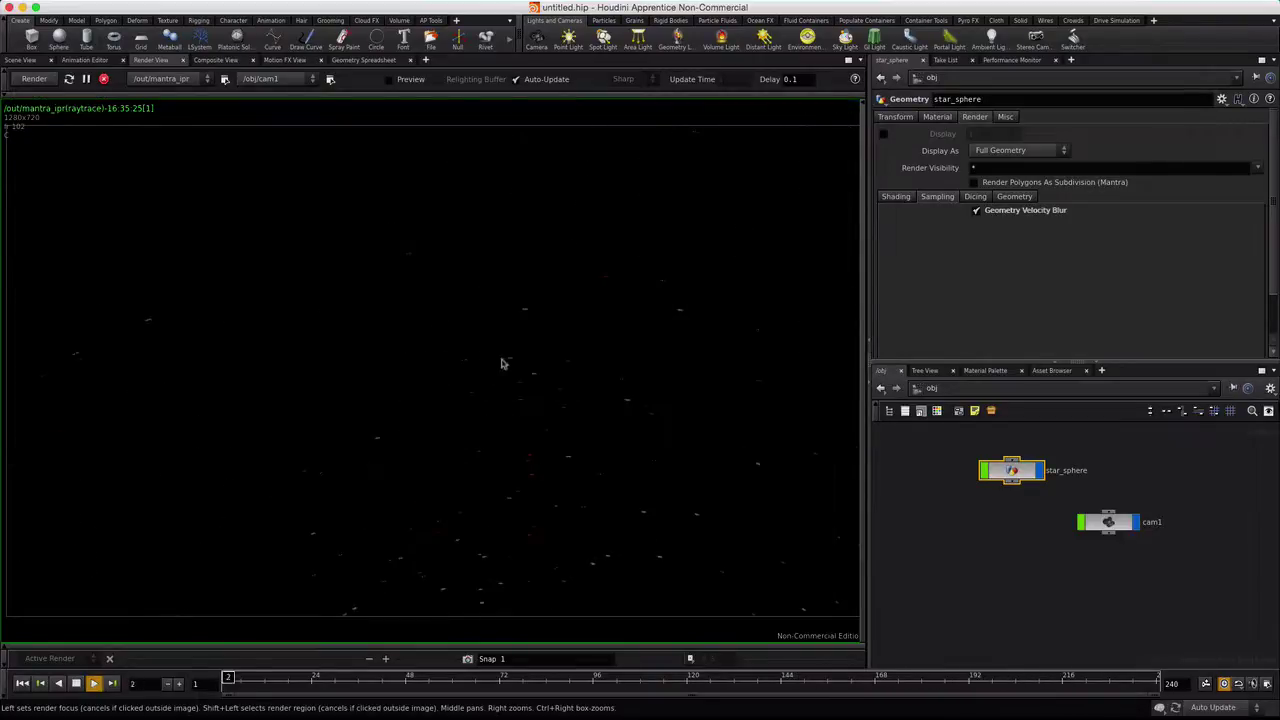
pyautogui.press('Up')
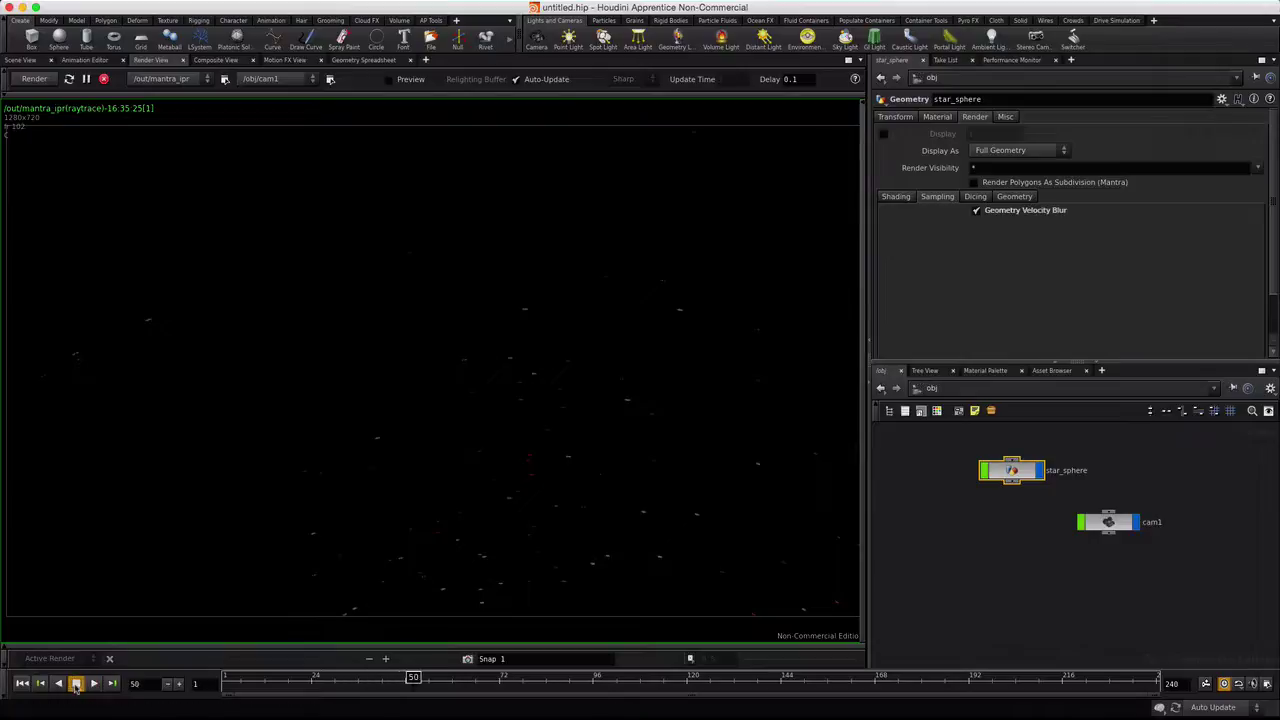
pyautogui.click(405, 679)
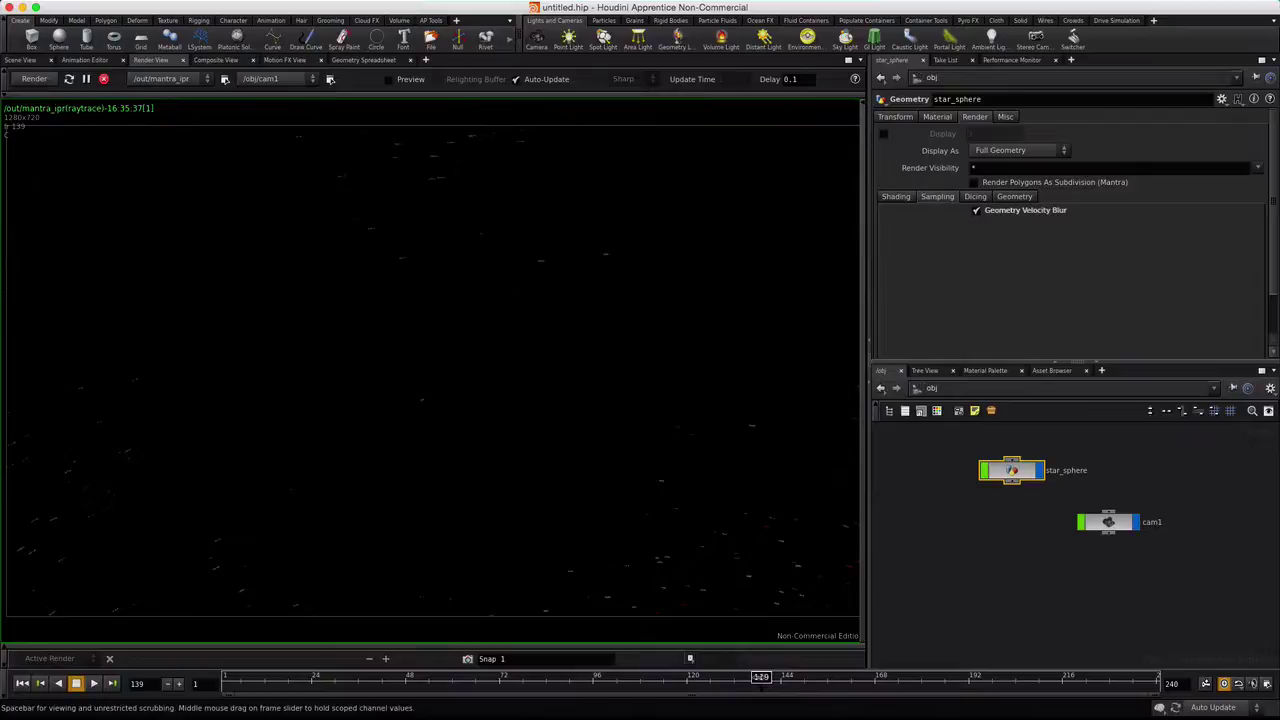
pyautogui.moveTo(760, 677); pyautogui.dragTo(406, 678)
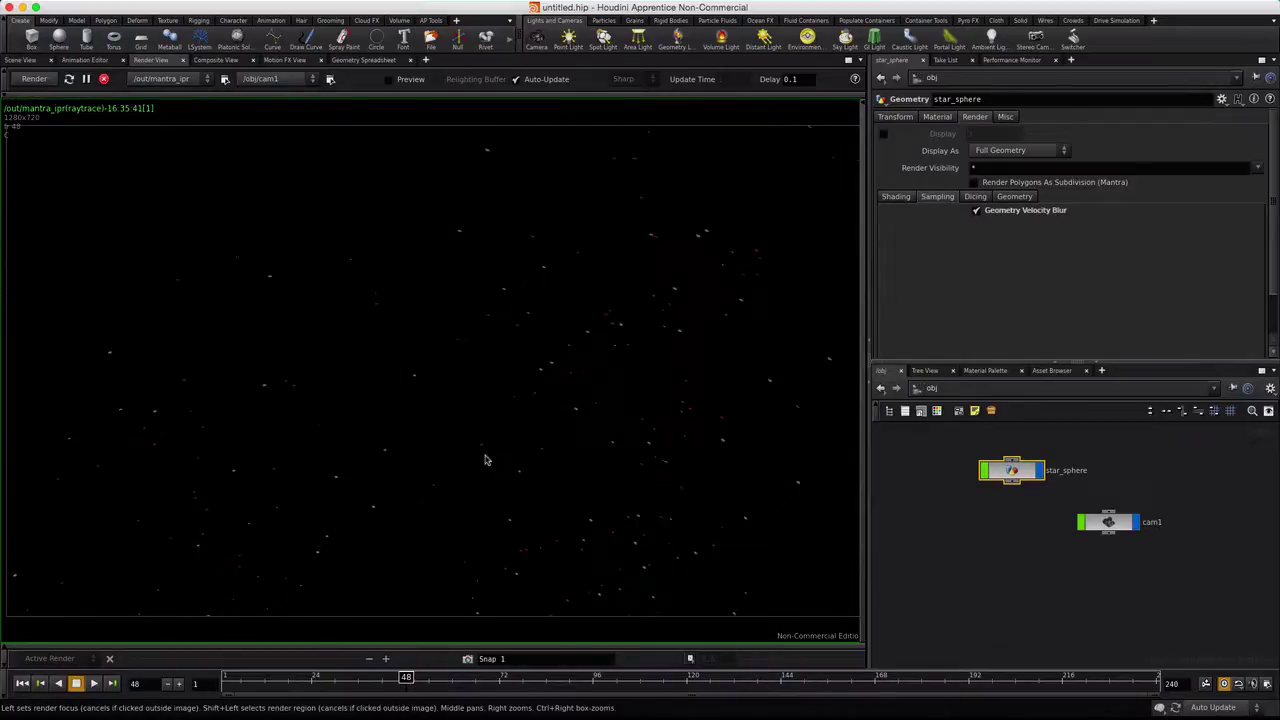
pyautogui.doubleClick(1011, 473)
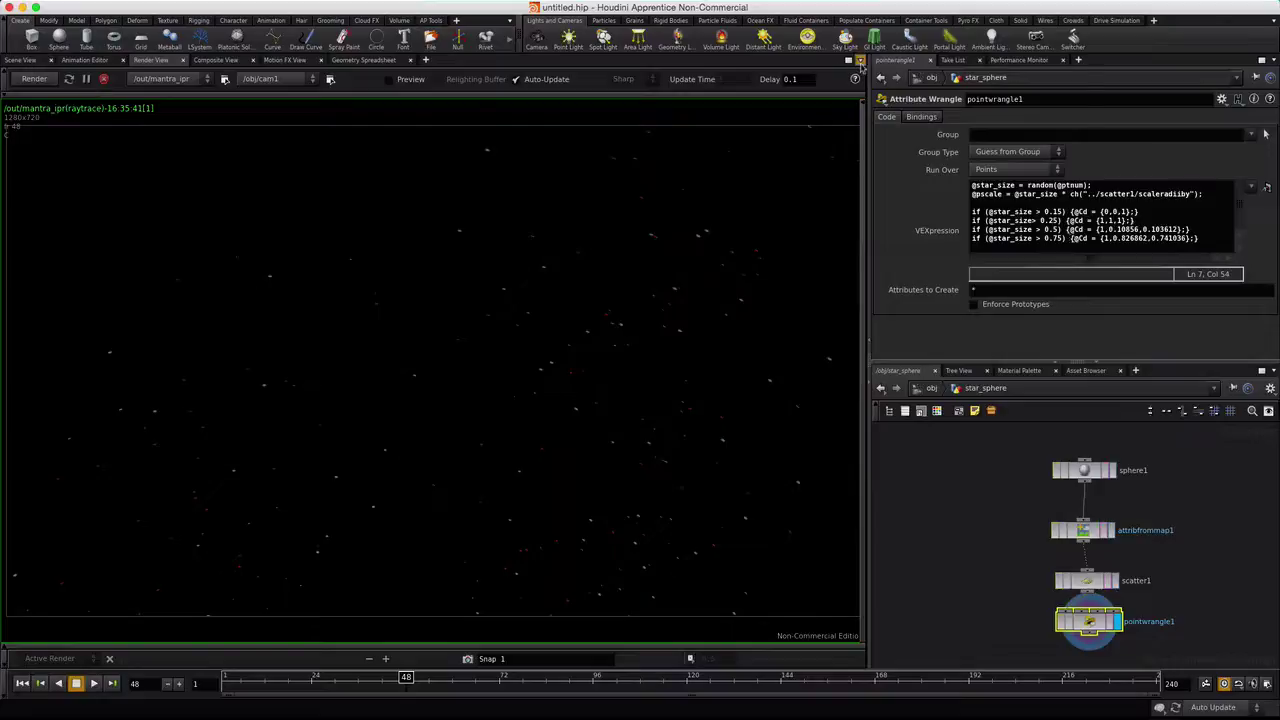
# Split the render pane left/right and turn the new pane into a Geometry Spreadsheet
pyautogui.click(859, 61)
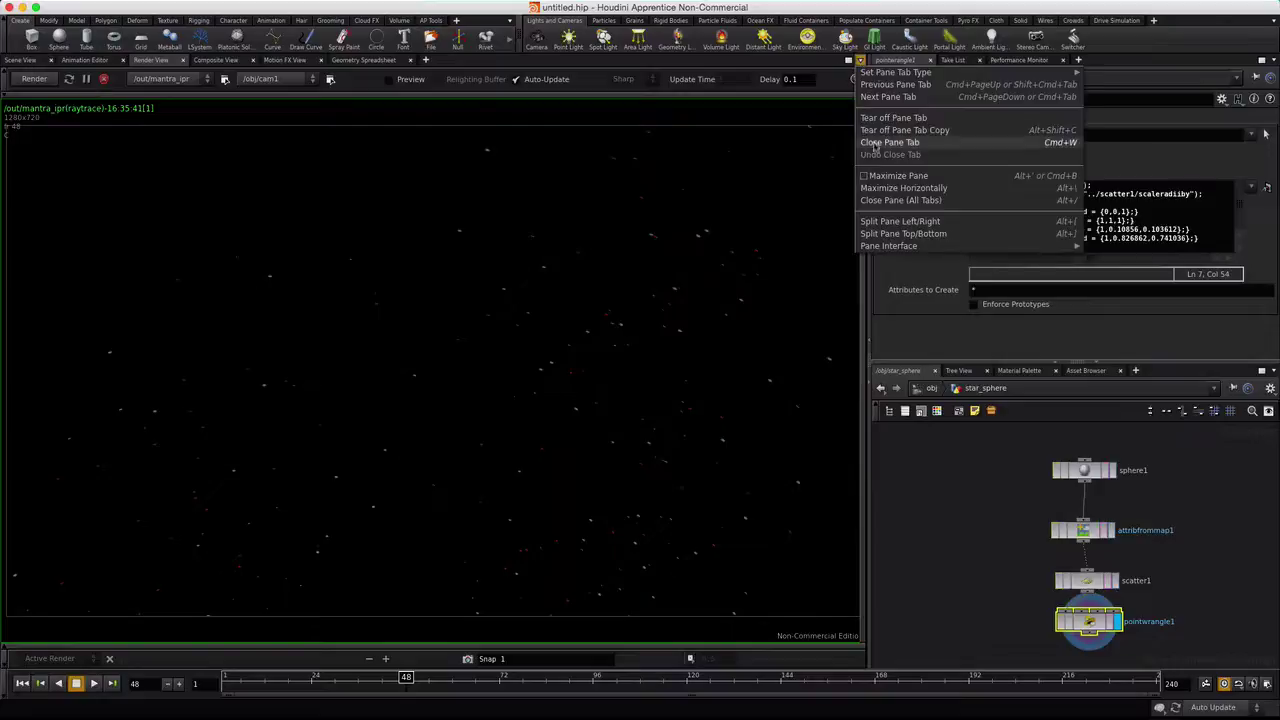
pyautogui.click(912, 222)
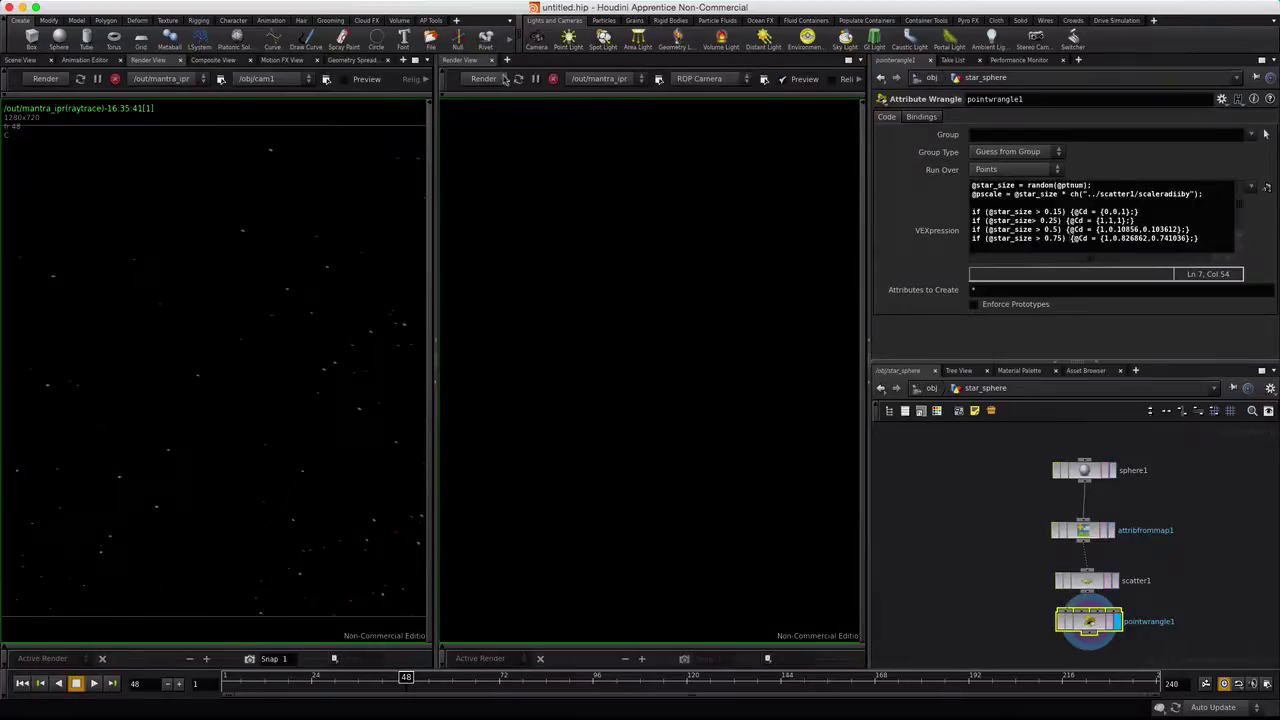
pyautogui.click(459, 62)
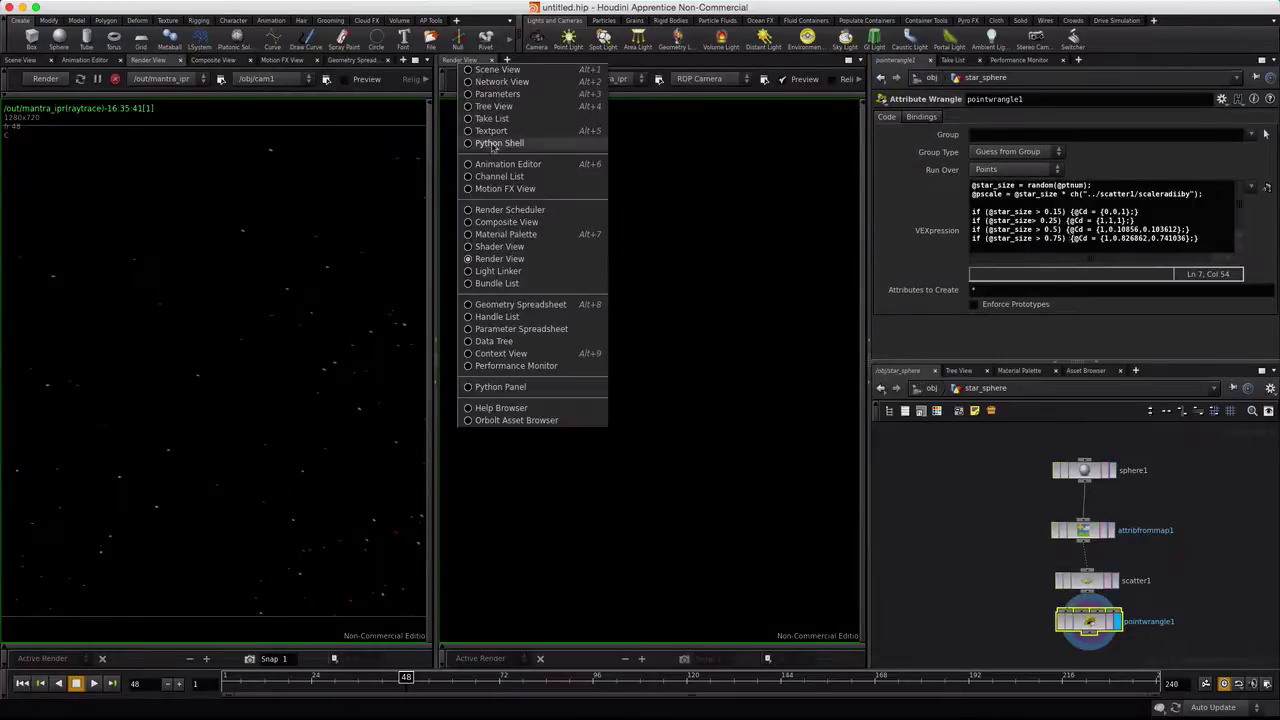
pyautogui.click(473, 306)
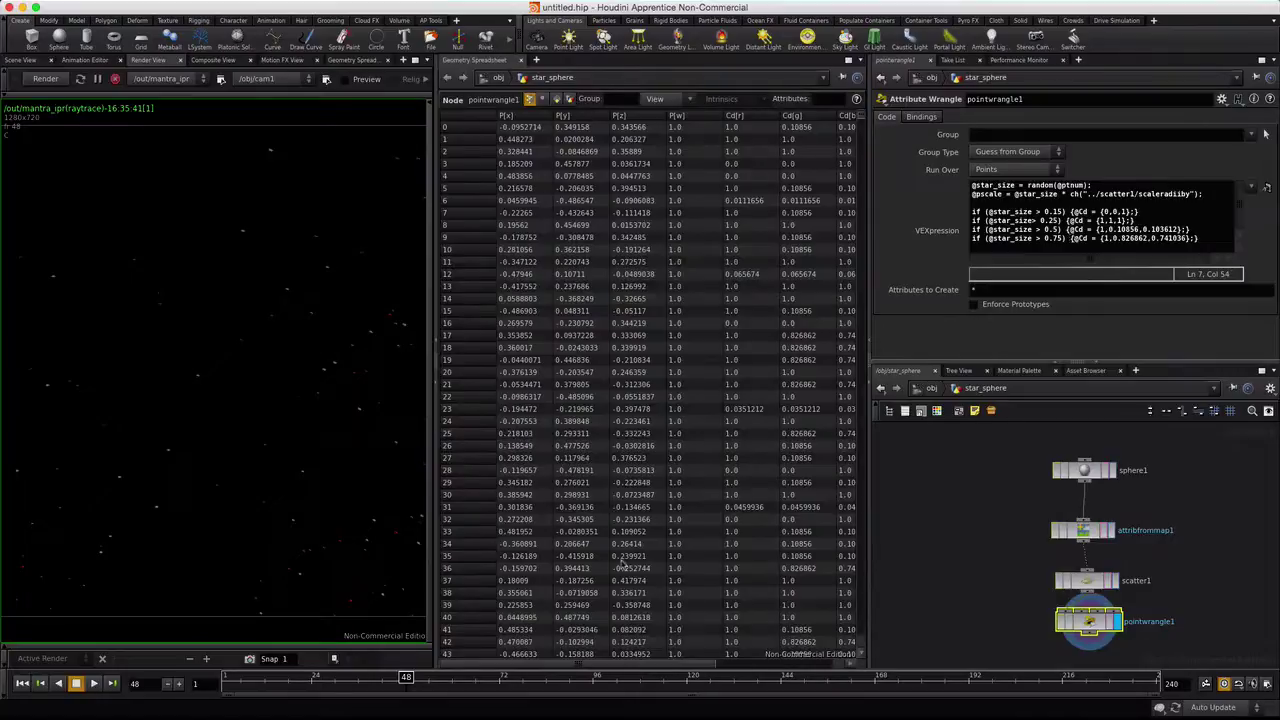
pyautogui.moveTo(668, 665); pyautogui.dragTo(800, 670)
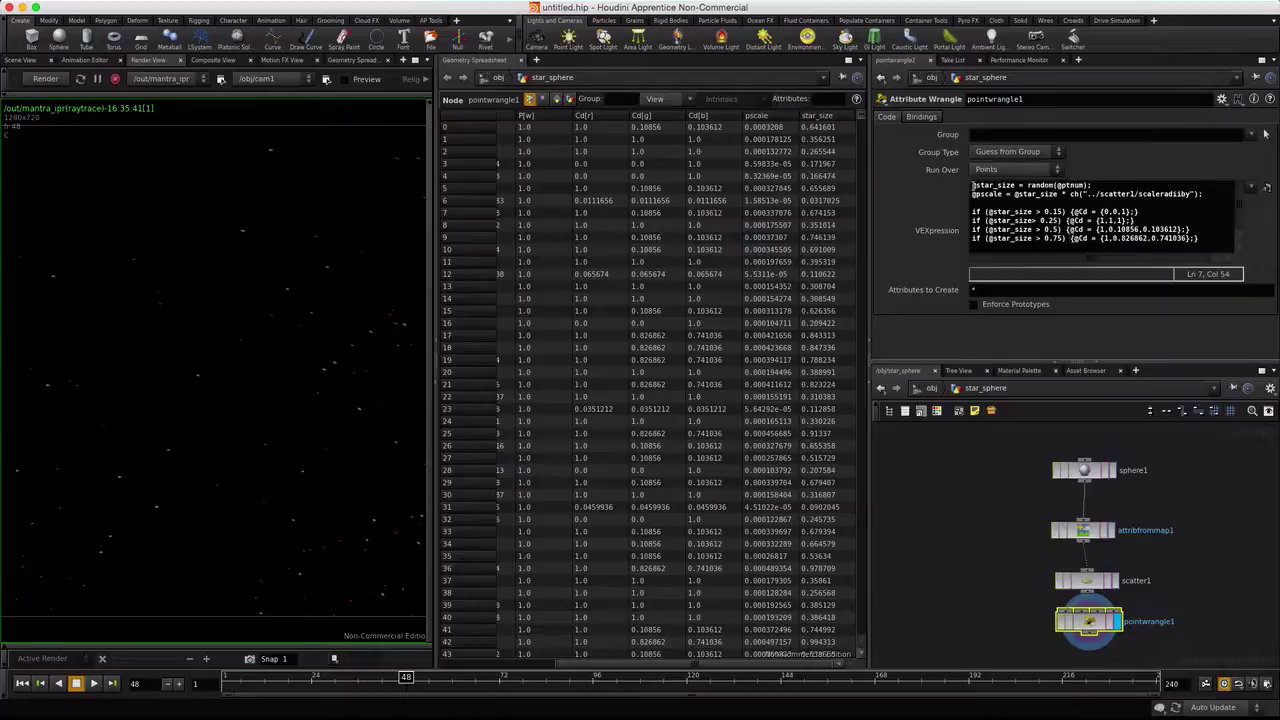
pyautogui.moveTo(971, 186); pyautogui.dragTo(1008, 186)
pyautogui.moveTo(1093, 186); pyautogui.dragTo(972, 186)
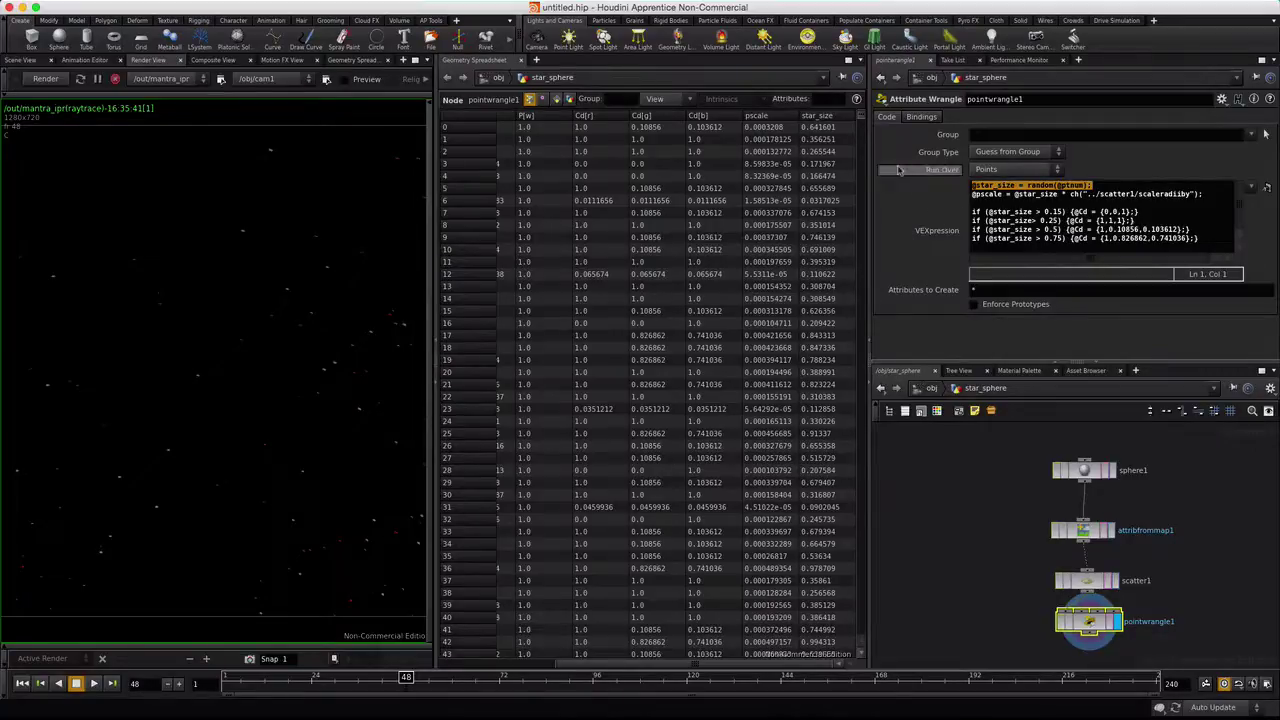
pyautogui.moveTo(864, 122); pyautogui.dragTo(864, 172)
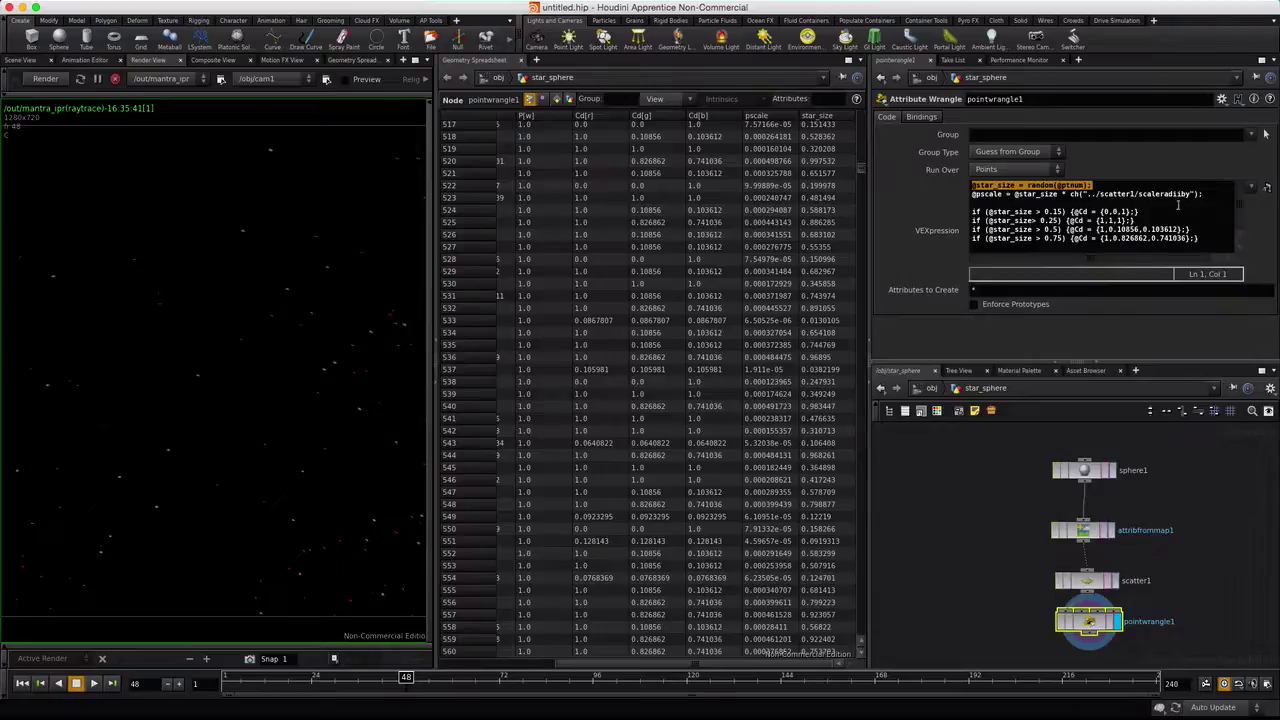
pyautogui.click(1087, 584)
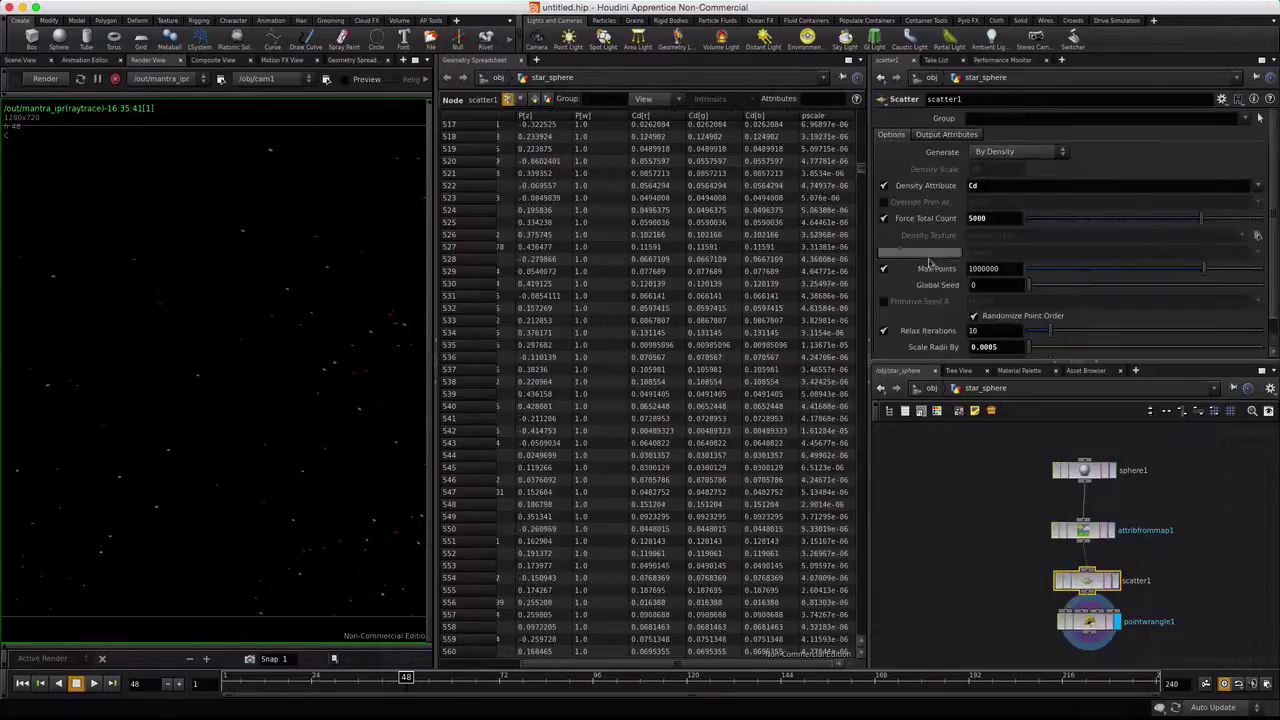
pyautogui.scroll(-1, 929, 310)
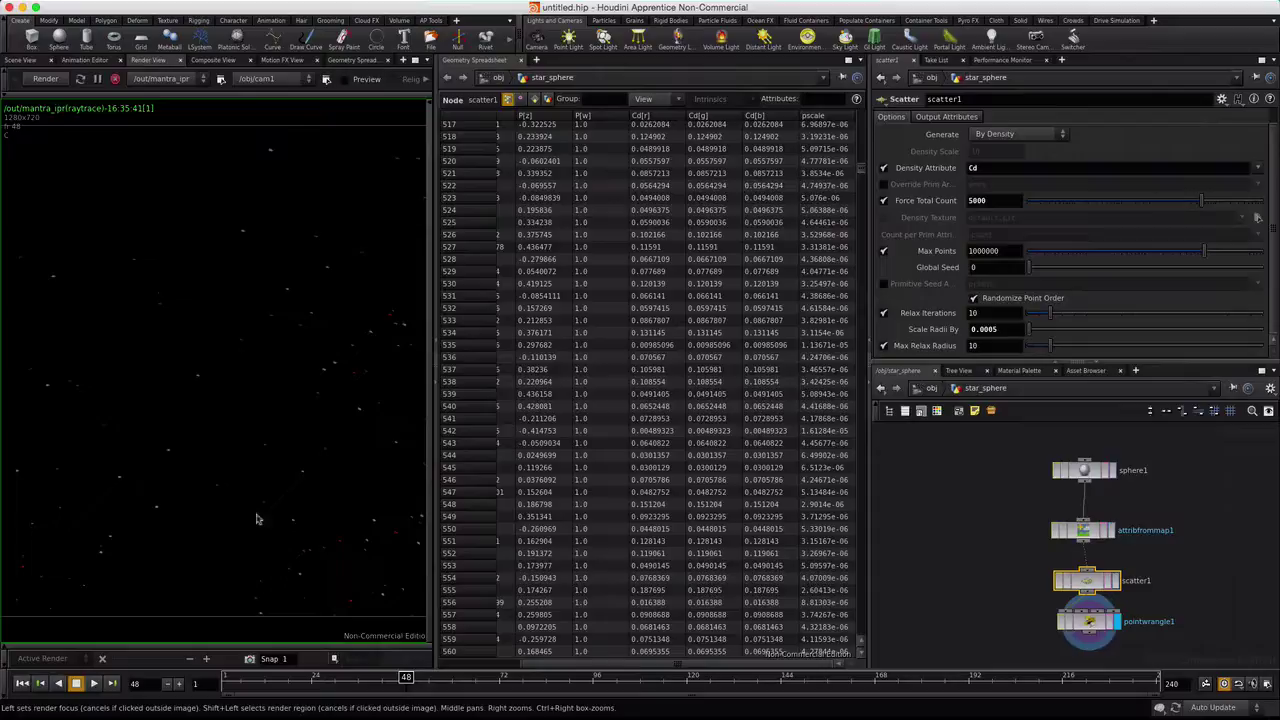
pyautogui.click(1094, 622)
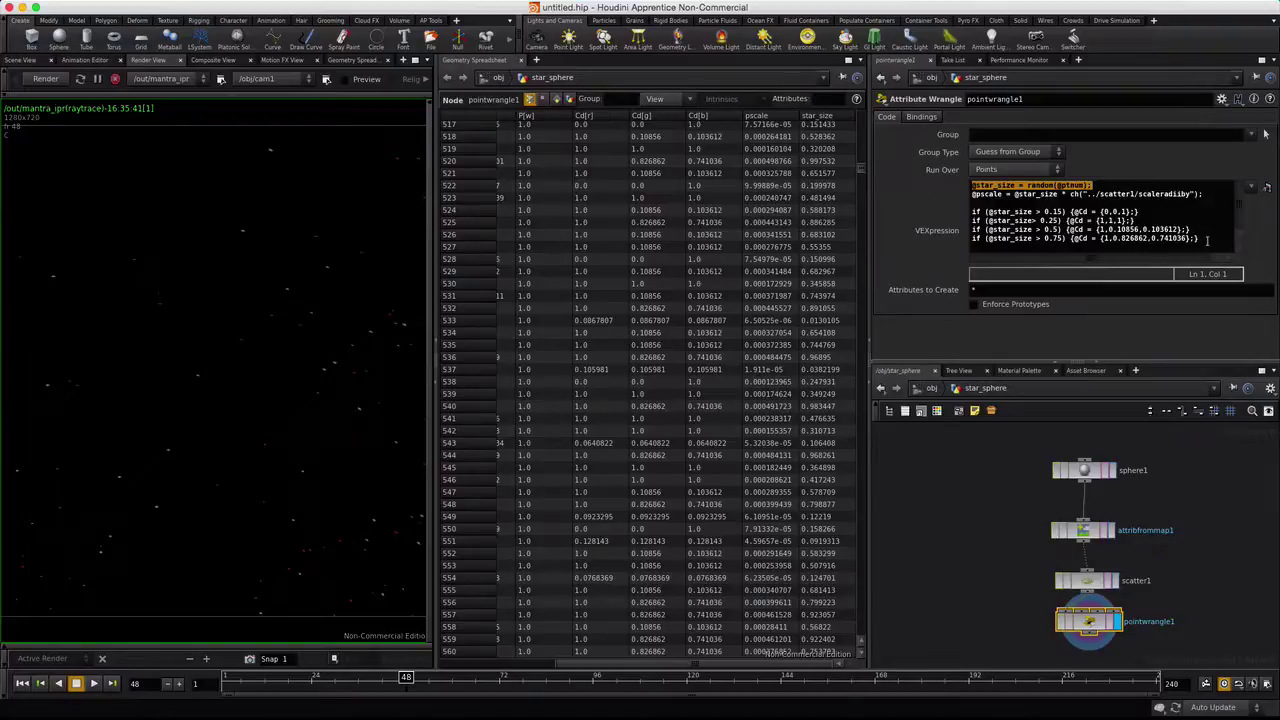
# Review the four colour rules and add the missing semicolon at the end of the blue rule
pyautogui.moveTo(1207, 240); pyautogui.dragTo(972, 212)
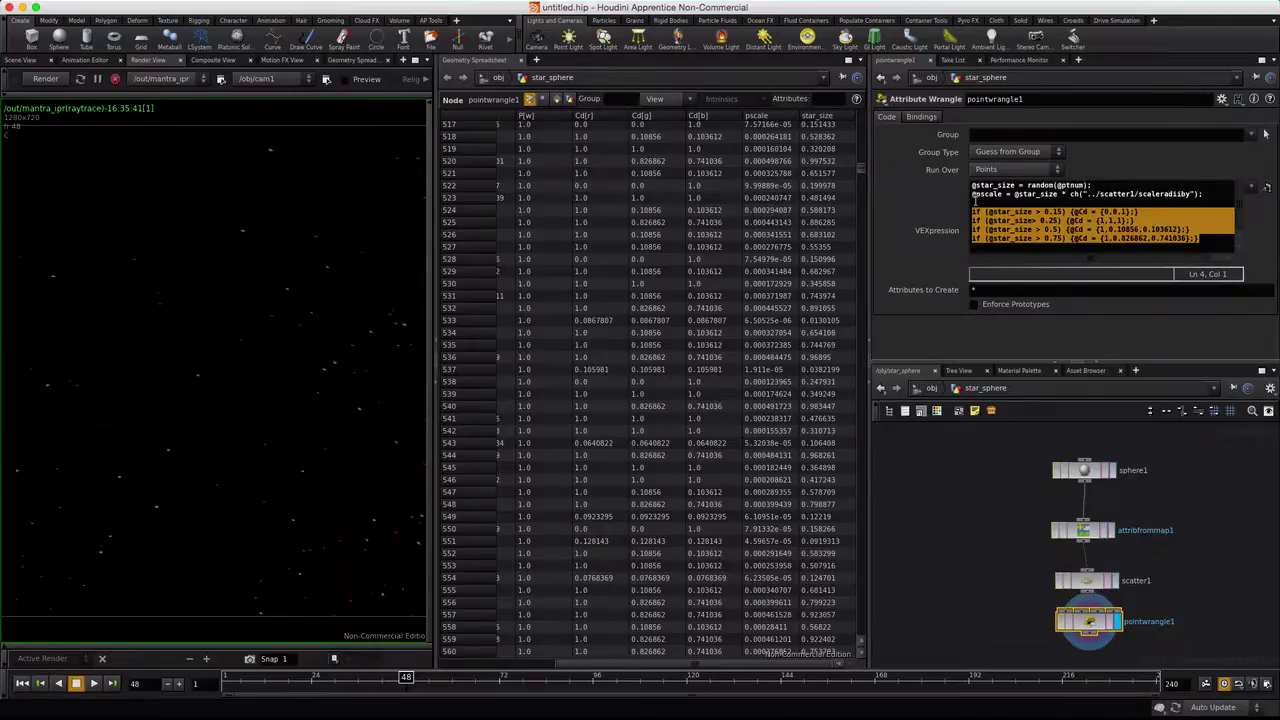
pyautogui.click(975, 203)
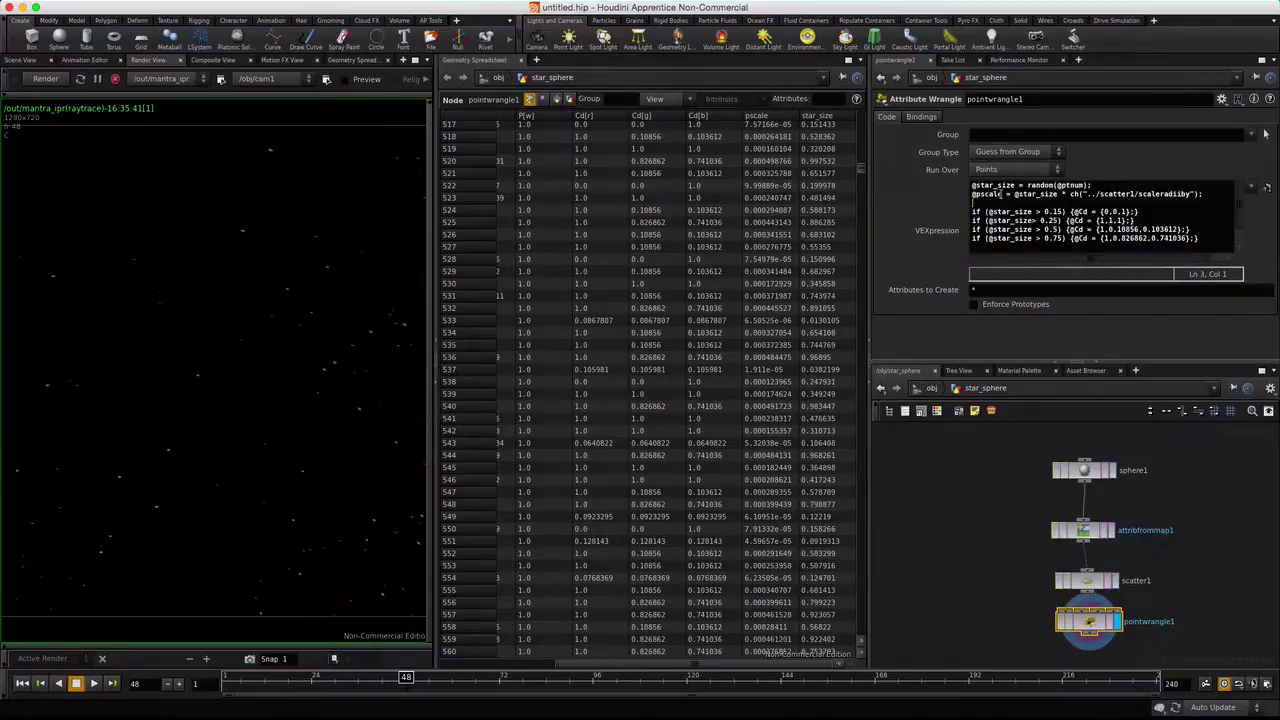
pyautogui.moveTo(1004, 194); pyautogui.dragTo(967, 193)
pyautogui.click(1131, 211)
pyautogui.write(';')
# Check the bracket matching of the blue rule's colour vector
pyautogui.moveTo(1073, 211); pyautogui.dragTo(1133, 211)
pyautogui.click(1097, 212)
pyautogui.hotkey('shift', 'Right')
pyautogui.hotkey('shift', 'Right')
pyautogui.hotkey('shift', 'Right')
pyautogui.hotkey('shift', 'Right')
pyautogui.hotkey('shift', 'Right')
pyautogui.hotkey('shift', 'Right')
pyautogui.press('Left')
pyautogui.press('Right')
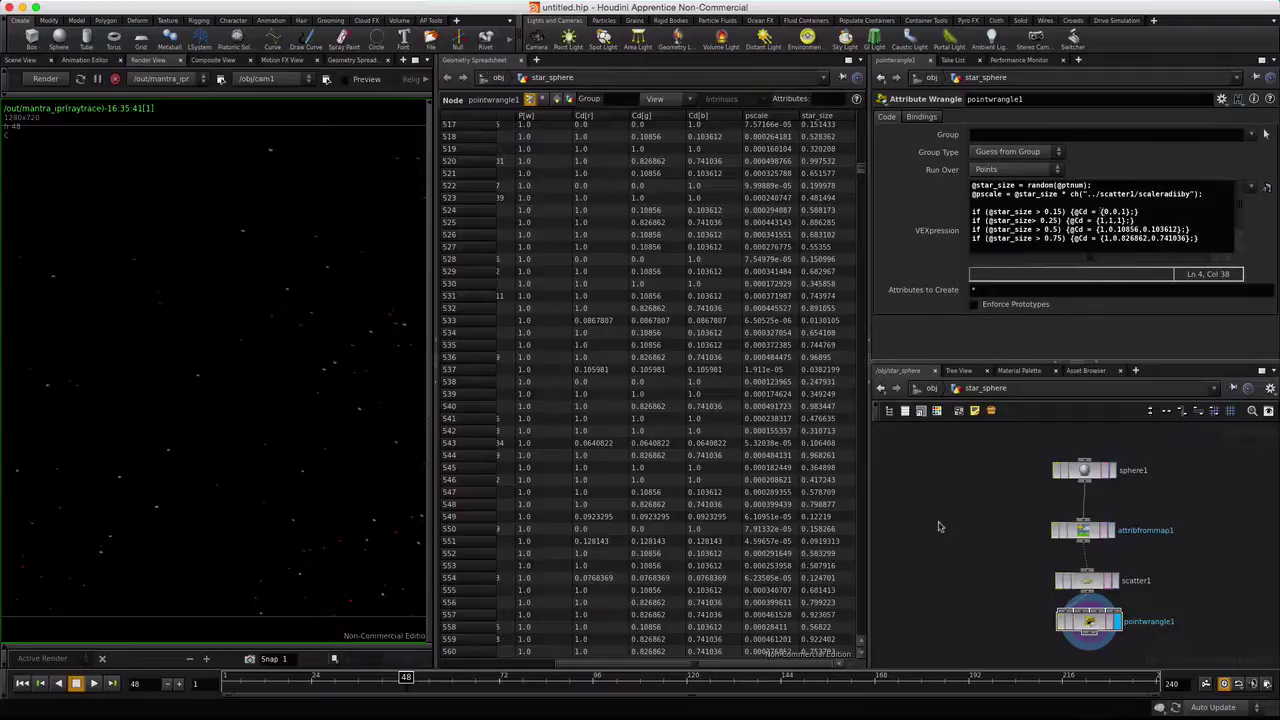
# Add a color1 node set to magenta and copy its green value 0.0207117
pyautogui.press('Tab')
pyautogui.write('color')
pyautogui.press('Return')
pyautogui.click(939, 525)
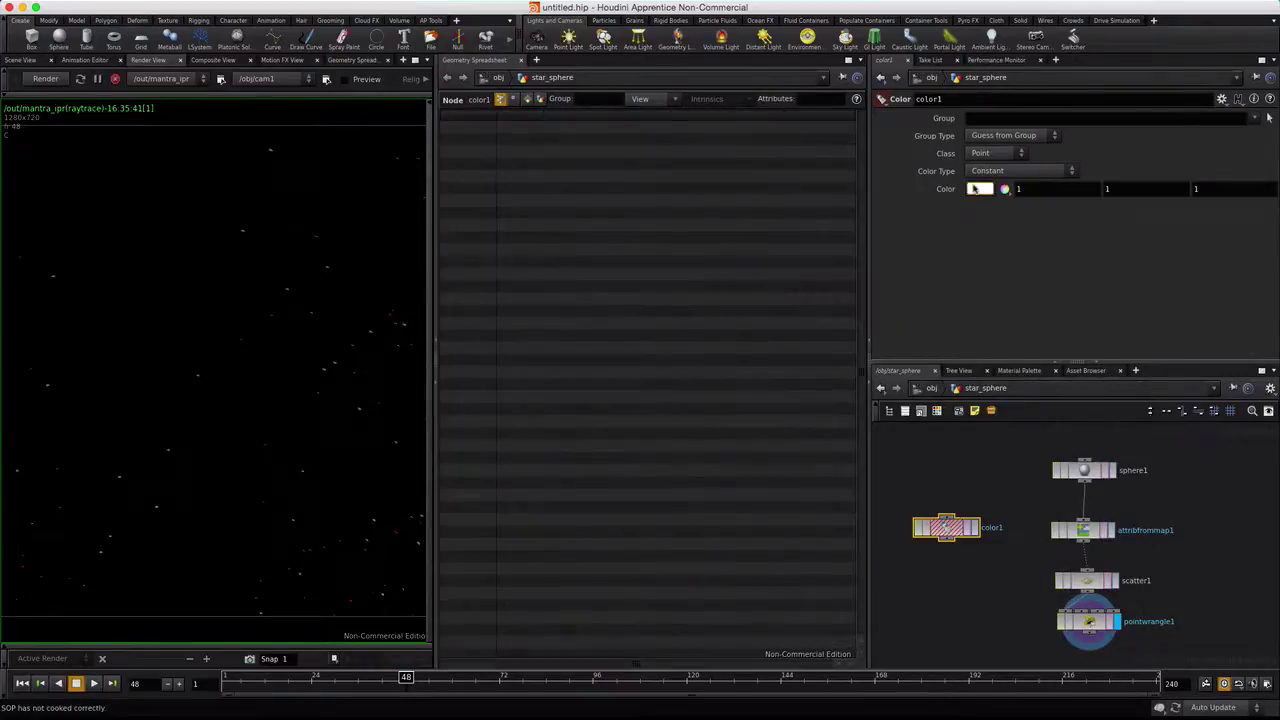
pyautogui.click(975, 188)
pyautogui.click(885, 197)
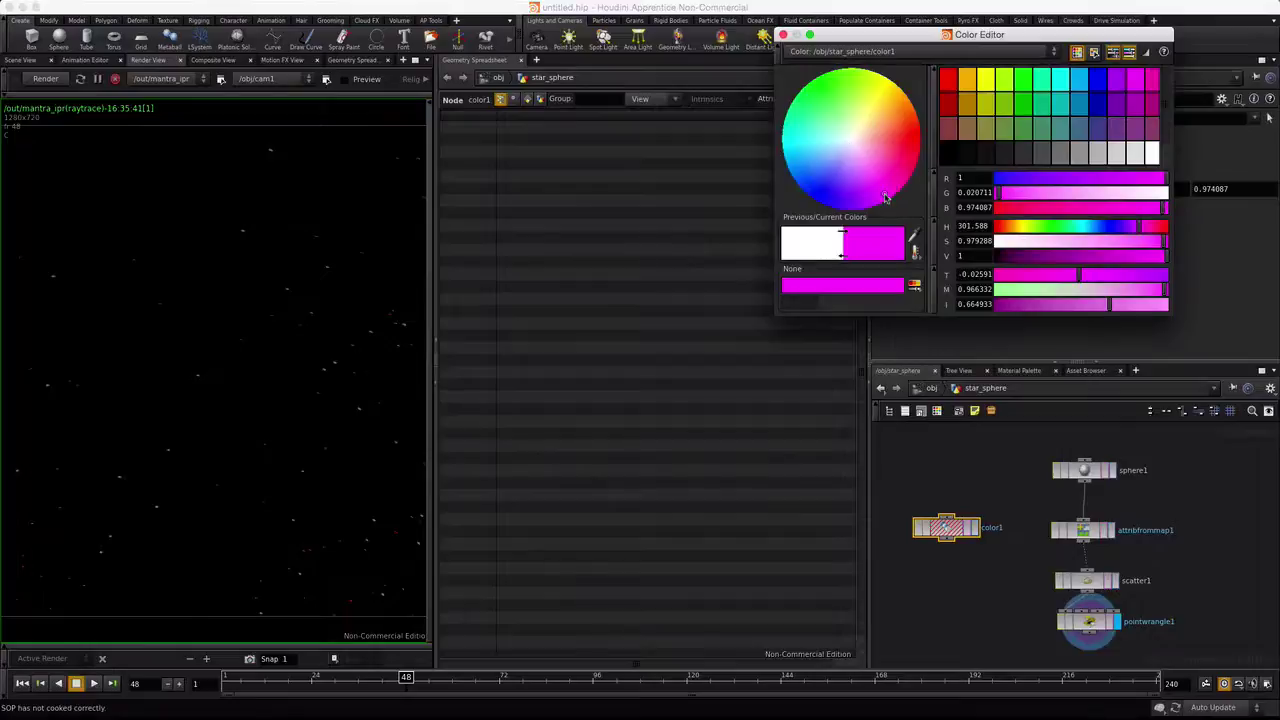
pyautogui.click(783, 34)
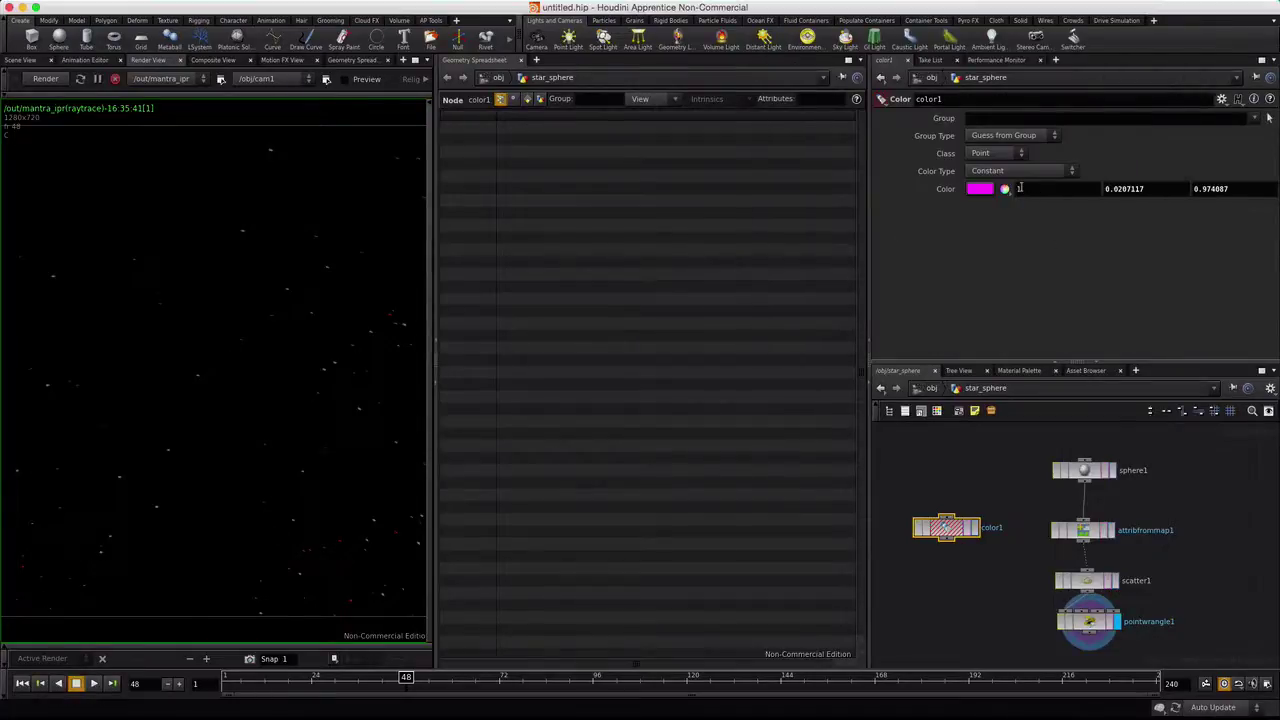
pyautogui.click(1152, 188)
pyautogui.press('super+c')
pyautogui.click(1090, 622)
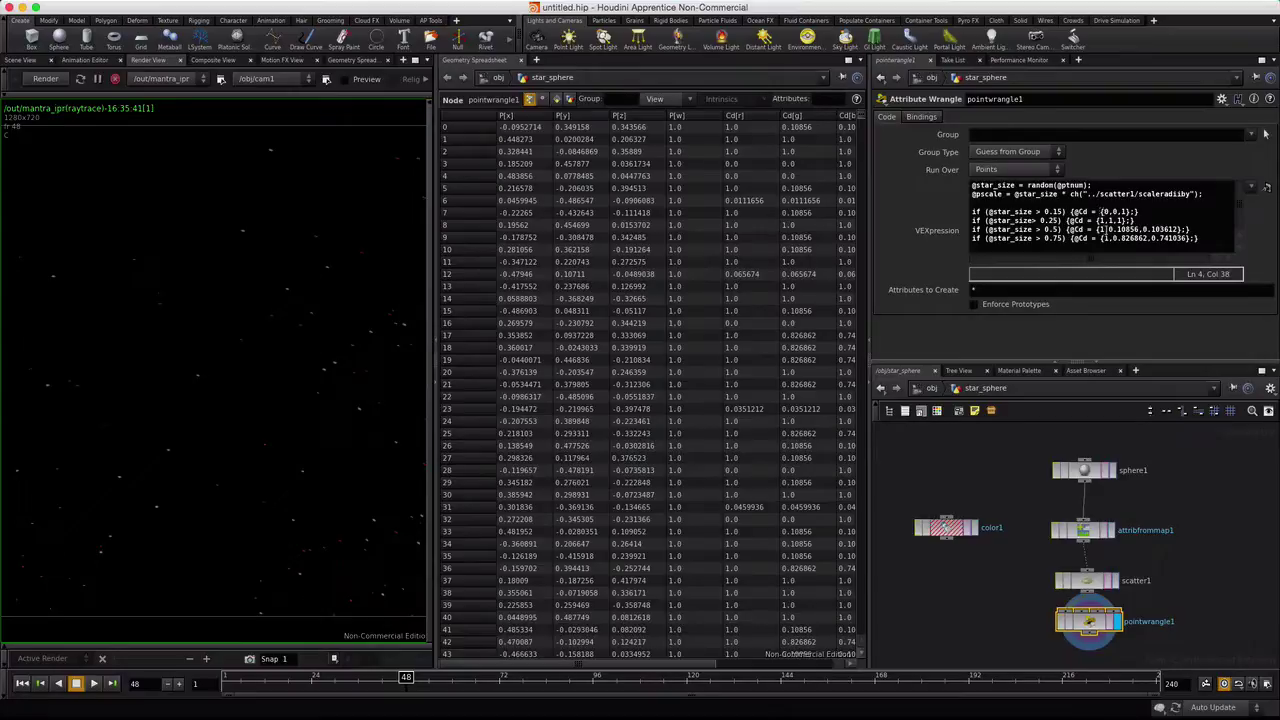
# Change the >0.5 colour rule to {1.0, 0.0207117, 0.97} by pasting the green value and typing 97
pyautogui.moveTo(1108, 229); pyautogui.dragTo(1138, 229)
pyautogui.press('super+v')
pyautogui.moveTo(1159, 229); pyautogui.dragTo(1186, 229)
pyautogui.write('97')
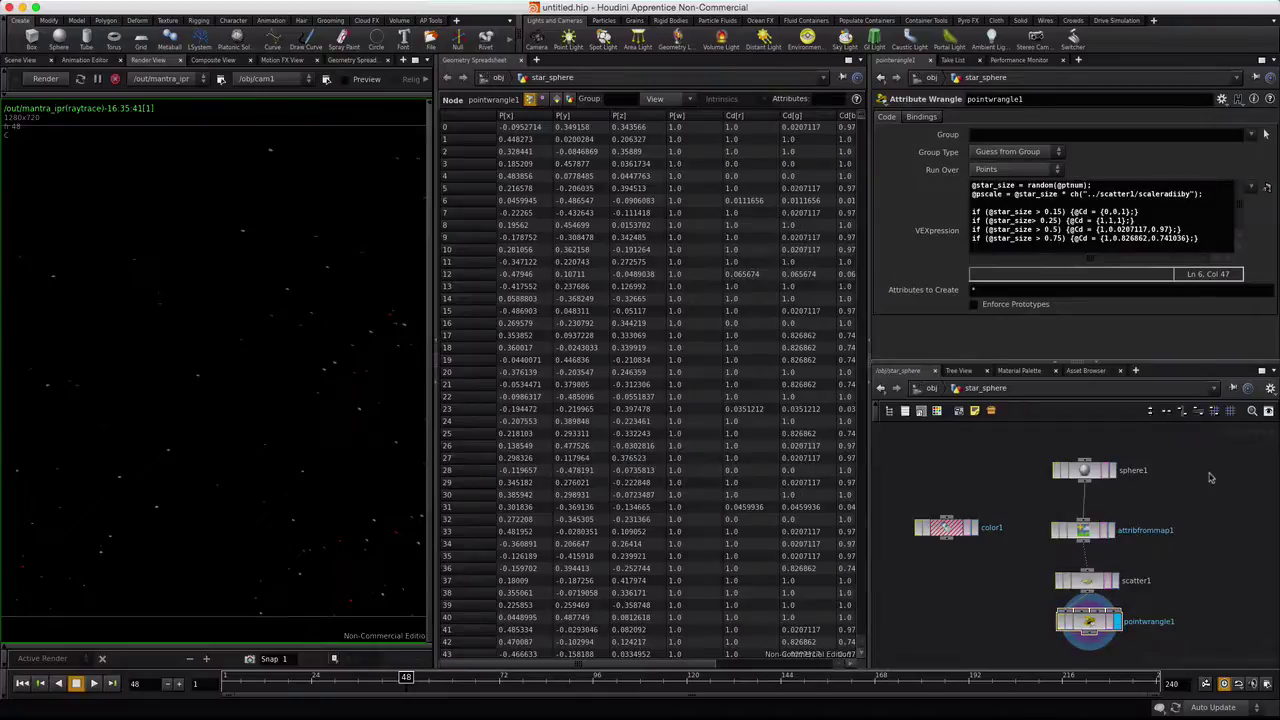
# Restart the Mantra IPR render in the Render View to show the magenta stars
pyautogui.click(42, 80)
# Switch the spreadsheet pane to Composite View and dive into star_noise to see its cloudy noise
pyautogui.click(499, 64)
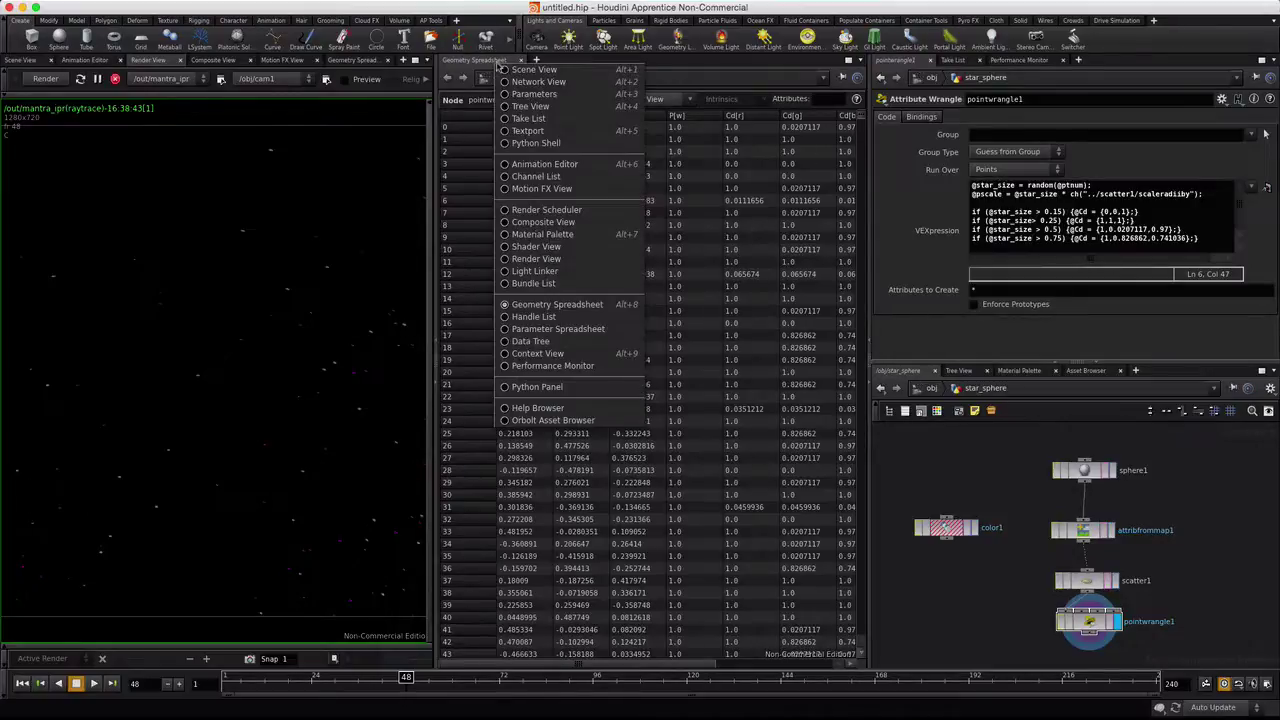
pyautogui.click(525, 221)
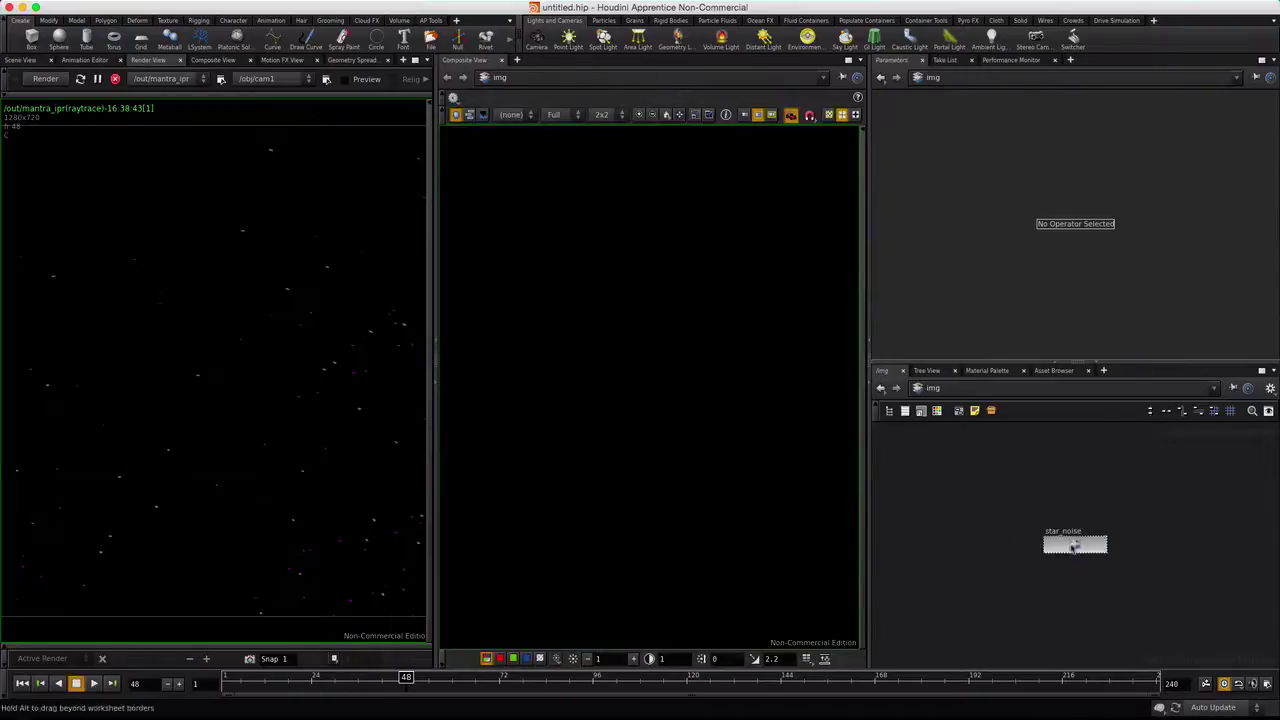
pyautogui.doubleClick(1075, 544)
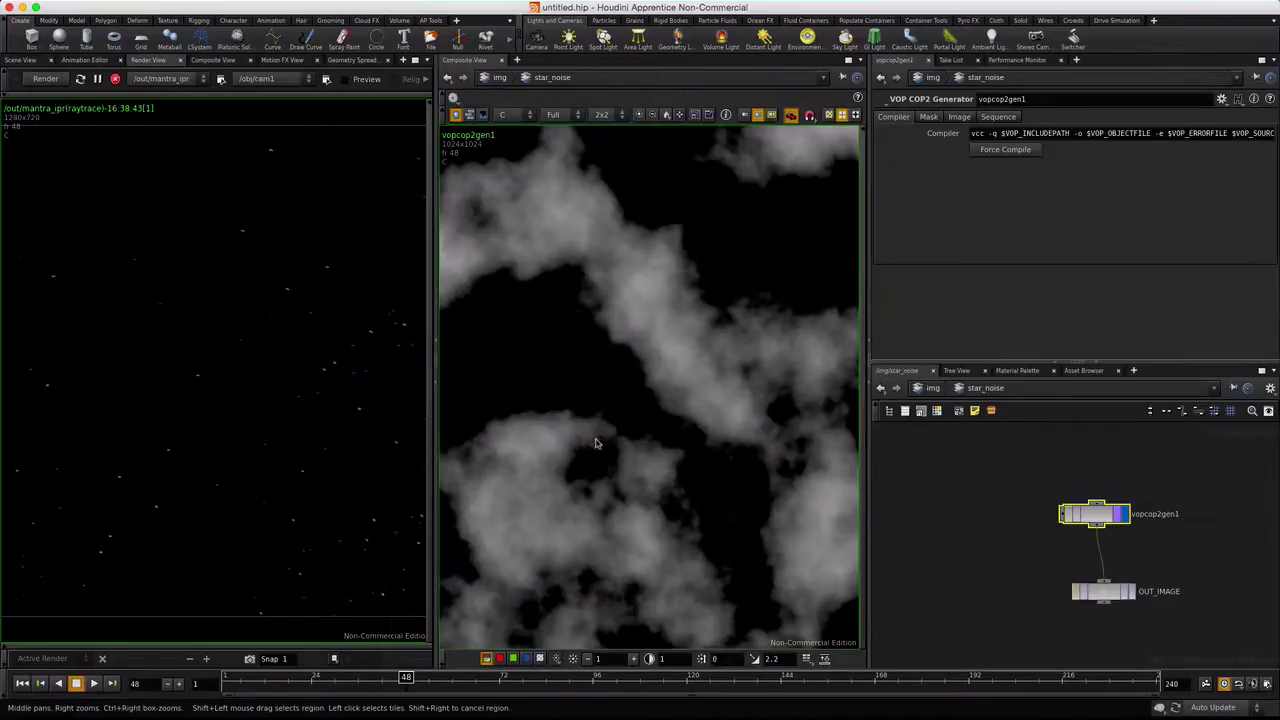